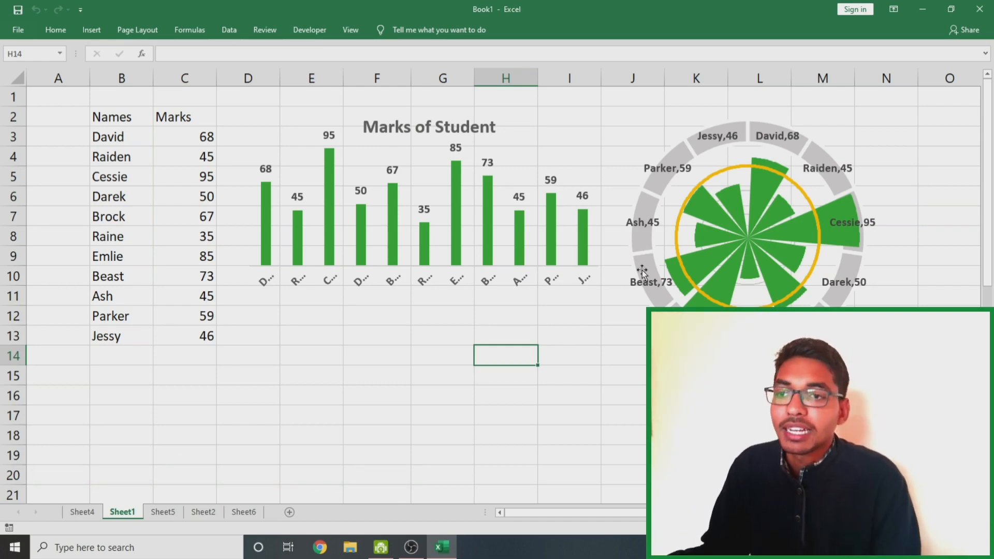
- Read the handwritten wind rose chart notes below the data and compare the column chart with the wind rose chart
scroll(642, 269, down, 5)
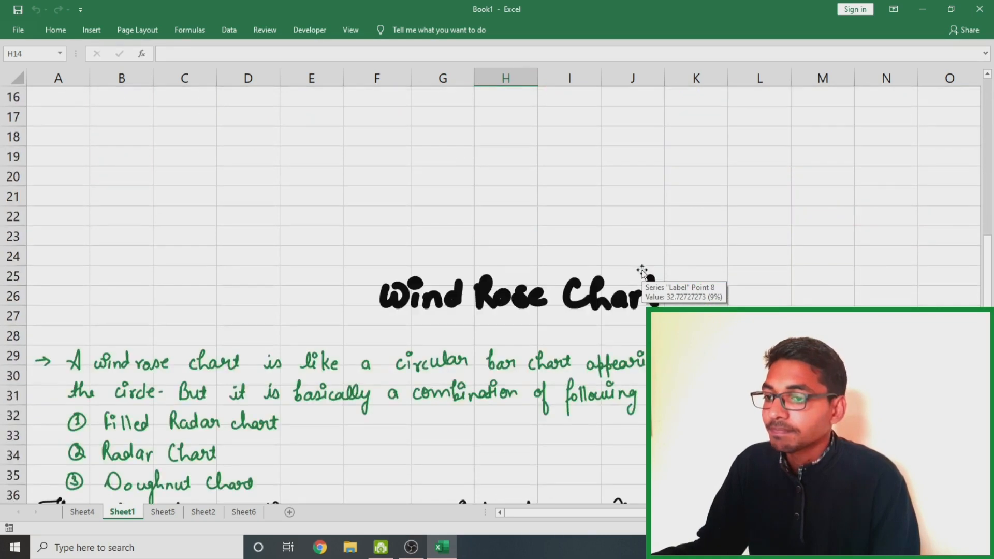
scroll(642, 269, down, 4)
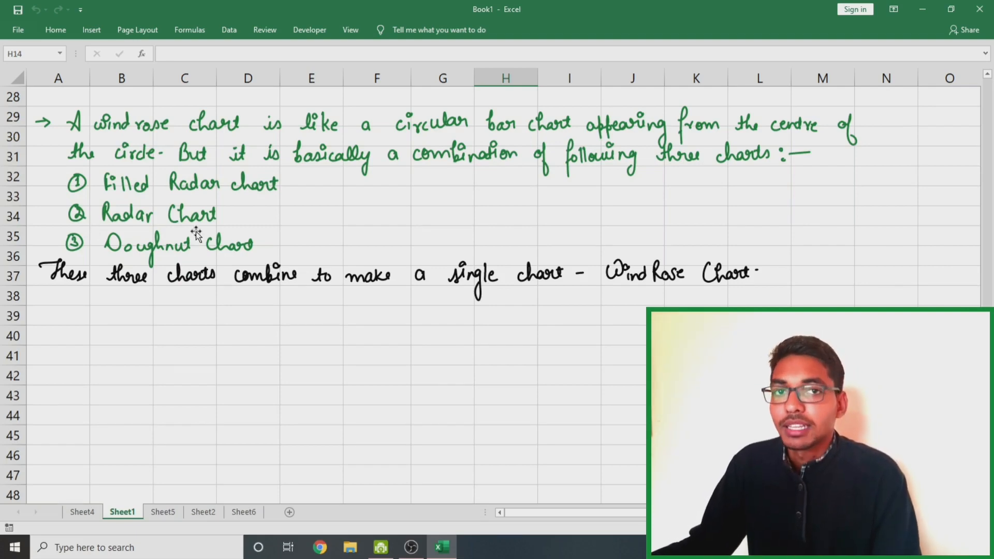
scroll(272, 185, up, 1)
scroll(272, 184, up, 8)
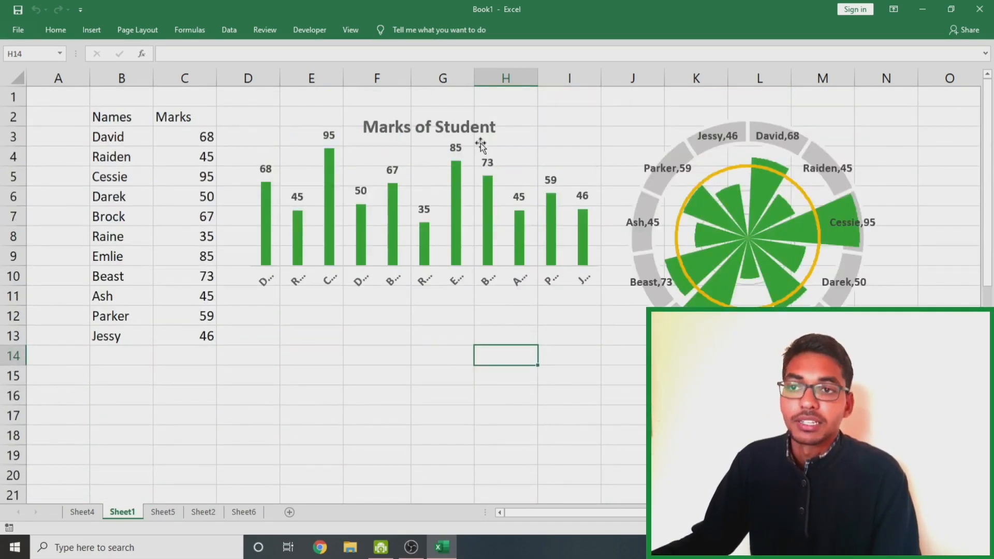
scroll(554, 150, down, 1)
scroll(552, 142, down, 1)
mouse_move(557, 144)
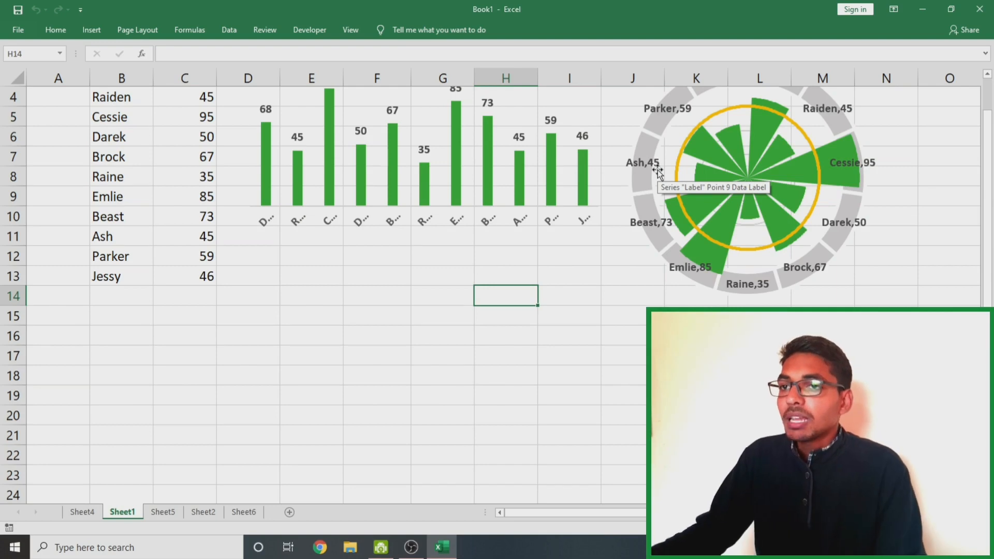
scroll(646, 176, up, 1)
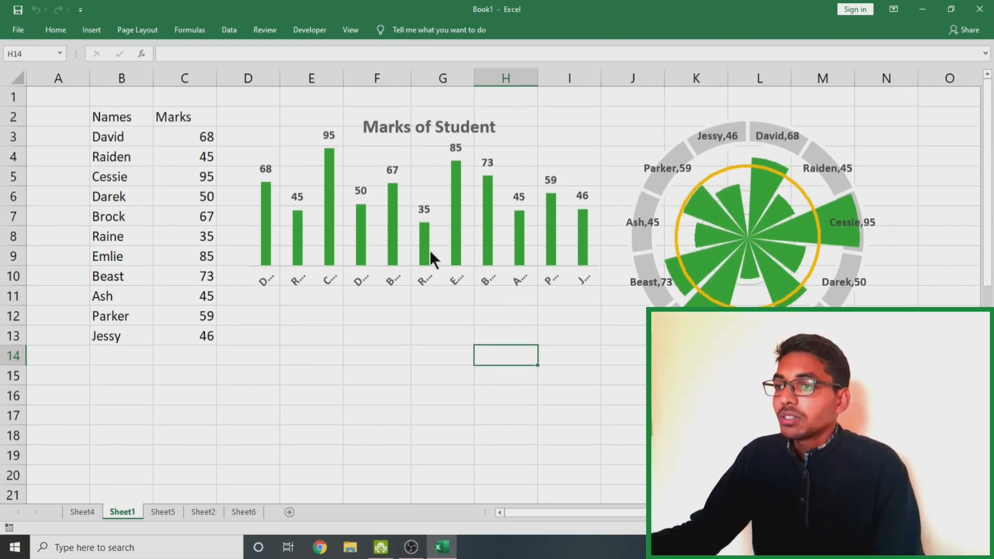
mouse_move(430, 252)
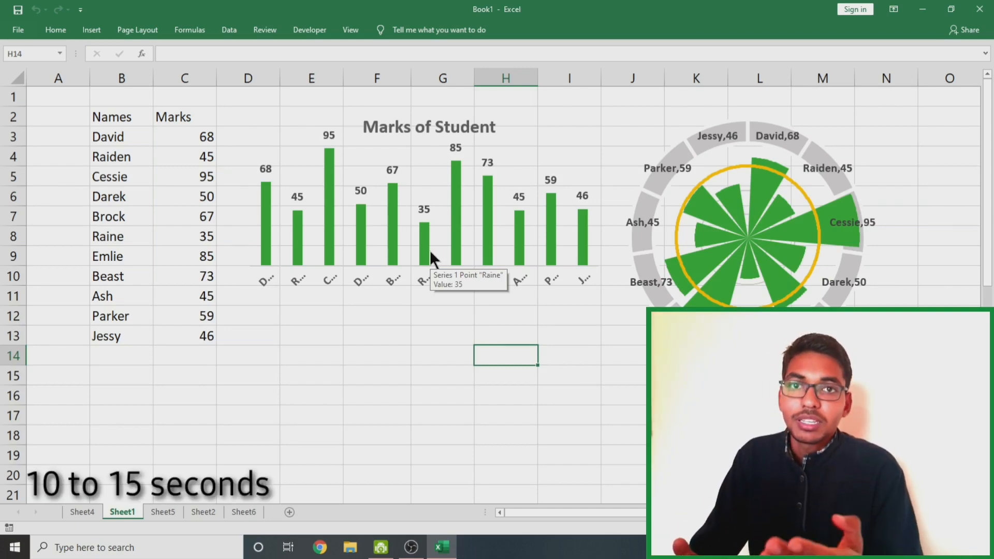
click(722, 234)
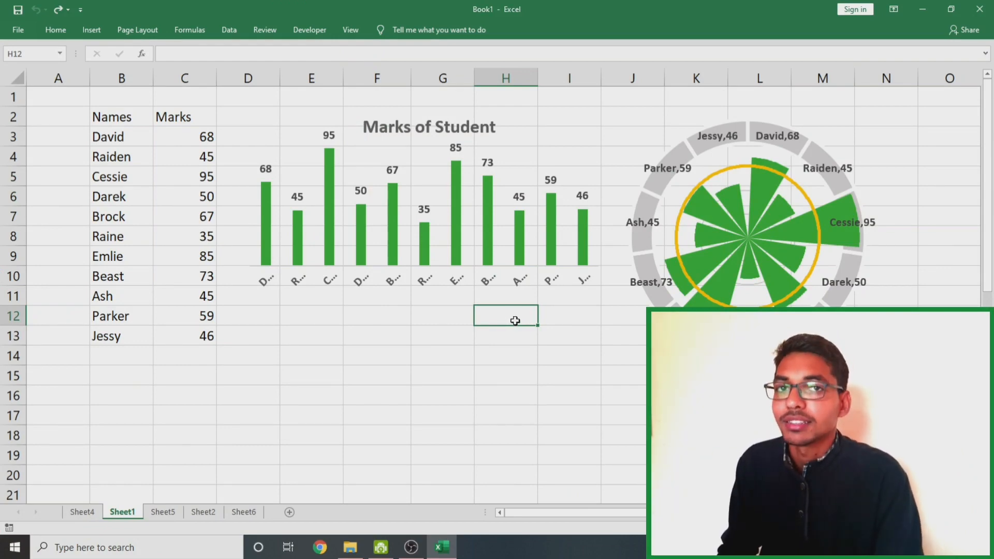
- Preview the recommended bar and Pareto charts for the Names and Marks table
click(150, 144)
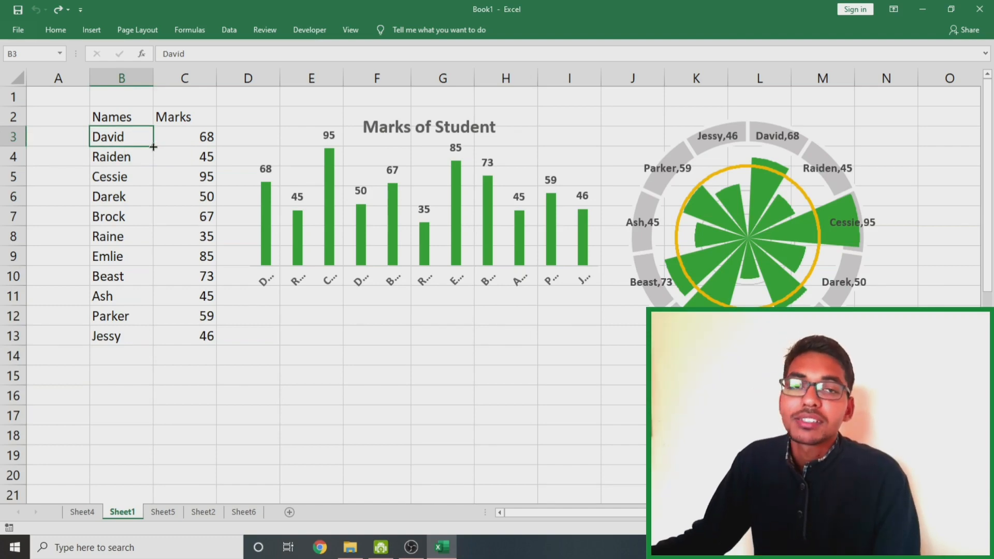
drag(114, 106, 177, 265)
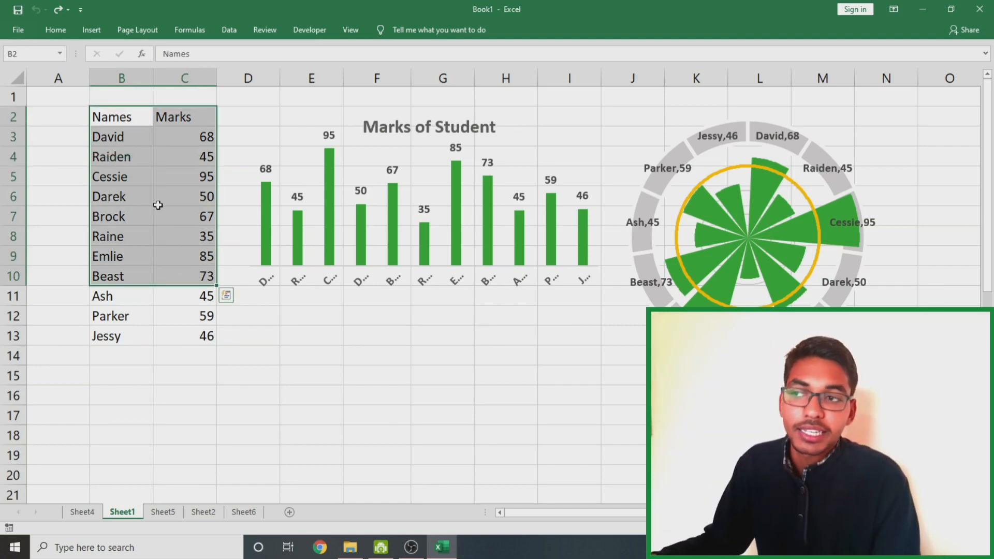
click(130, 197)
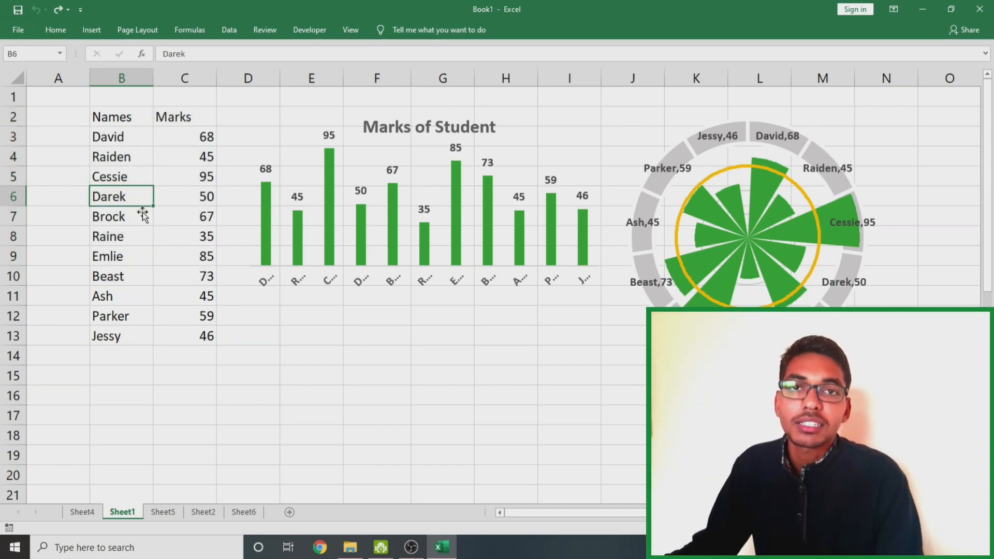
click(98, 29)
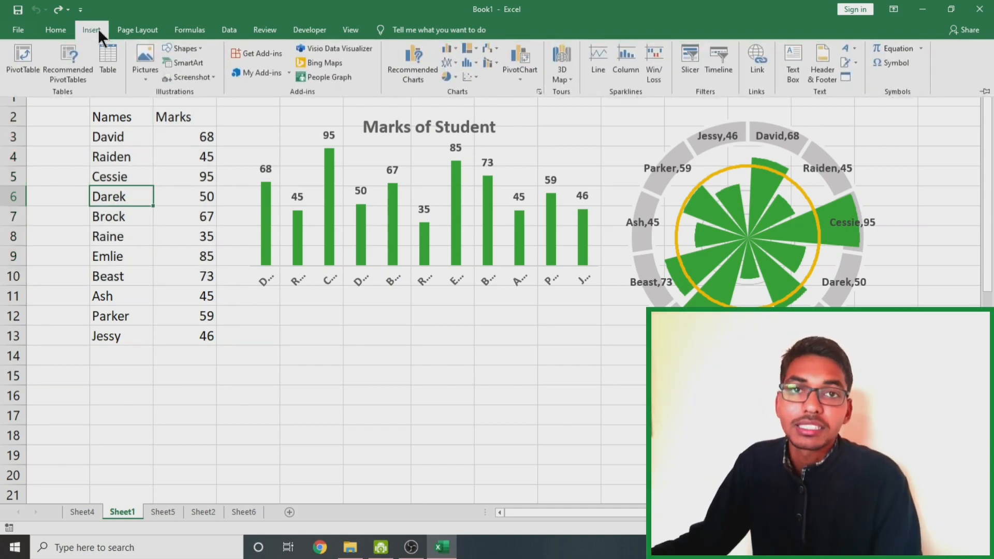
click(414, 69)
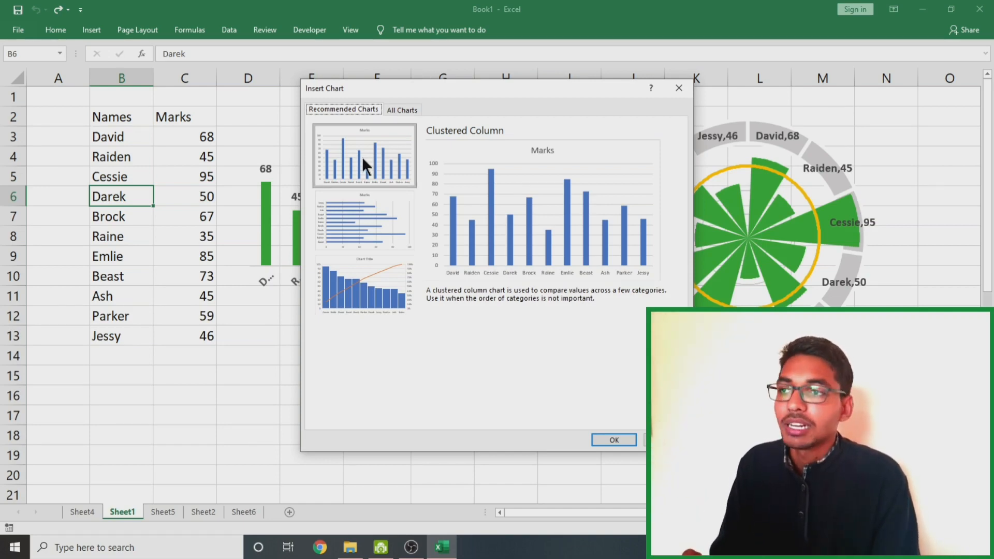
click(362, 227)
click(356, 261)
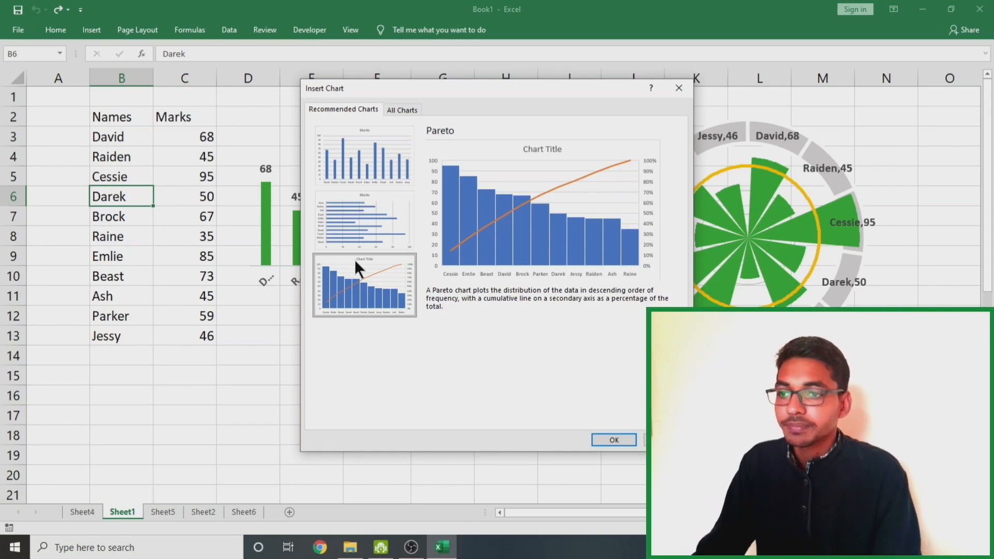
- Preview the Radar and Filled Radar chart types for the marks data without inserting a chart
click(412, 109)
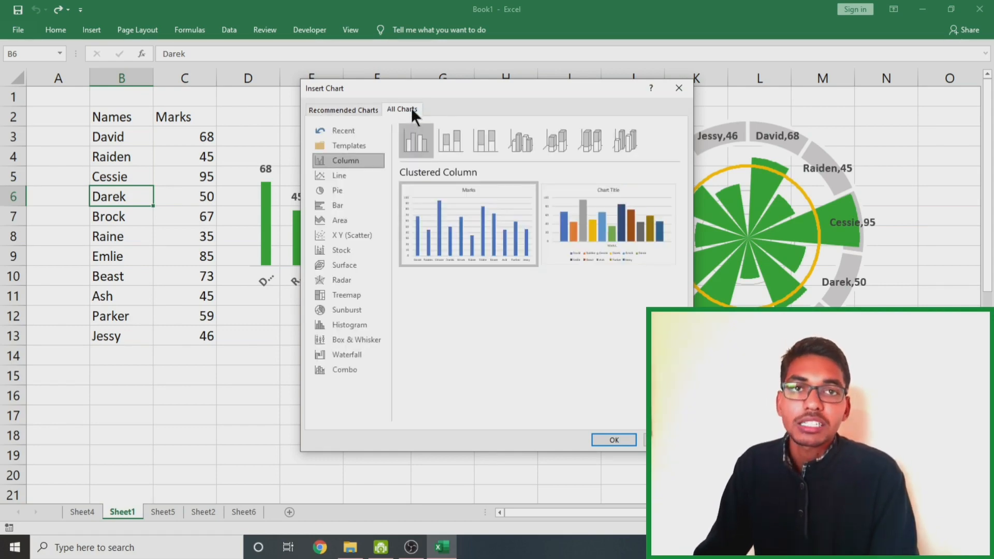
click(333, 284)
mouse_move(429, 227)
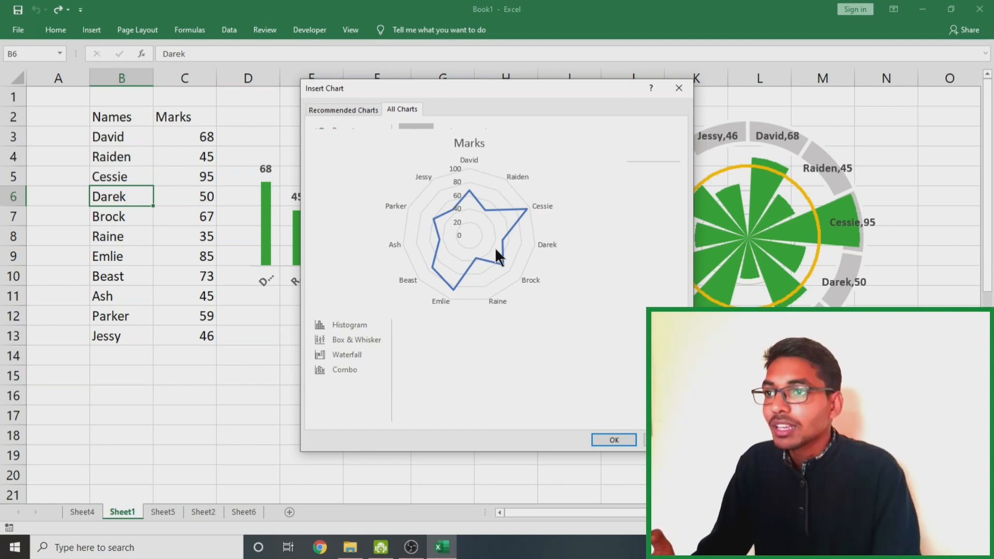
click(485, 141)
mouse_move(488, 222)
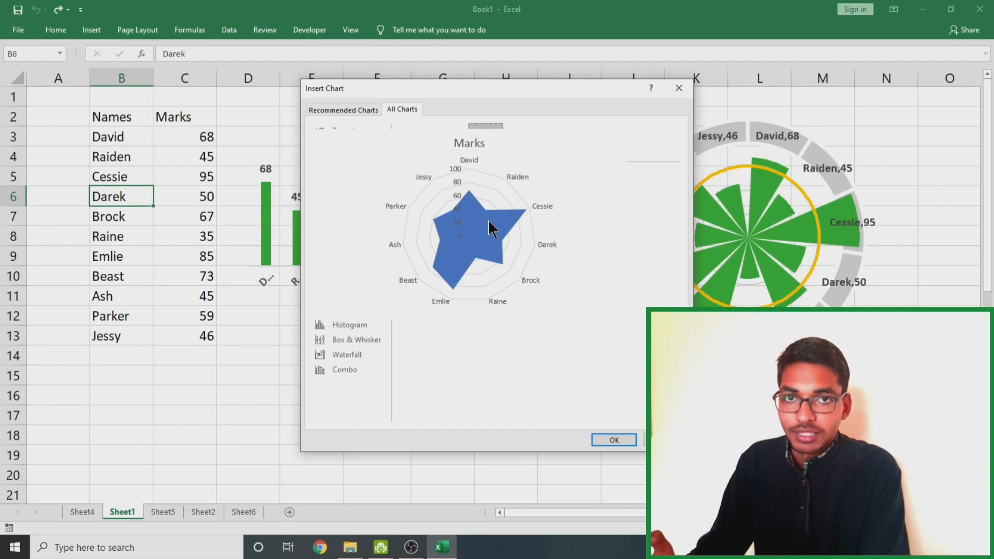
click(666, 440)
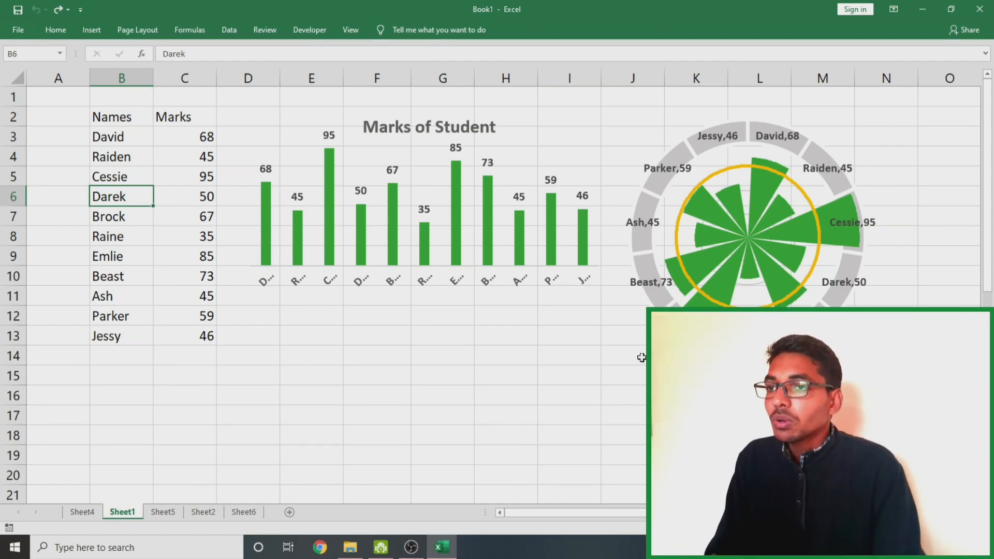
- Delete the "Marks of Student" column chart and shift the wind rose chart farther away from the data table
click(558, 167)
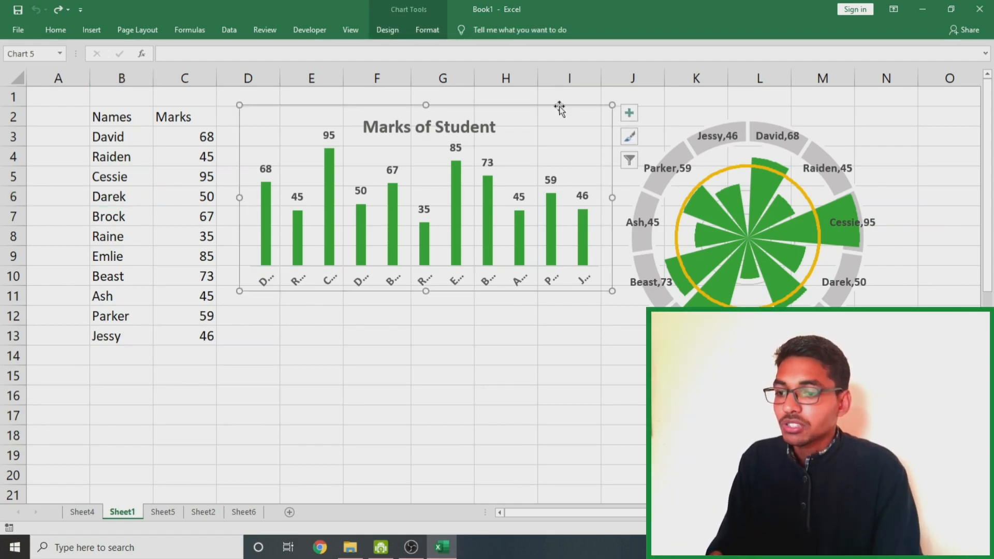
key(Delete)
click(666, 152)
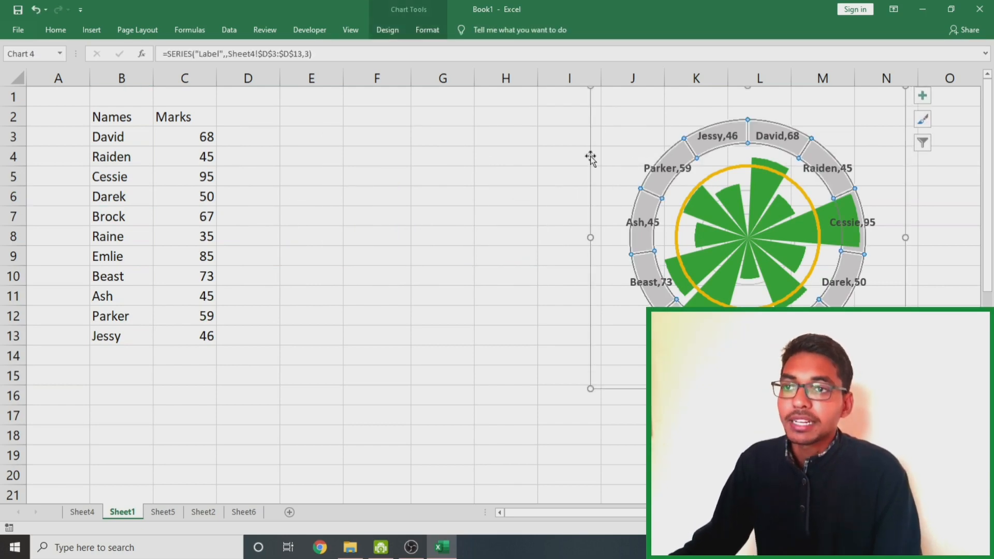
drag(592, 155, 738, 142)
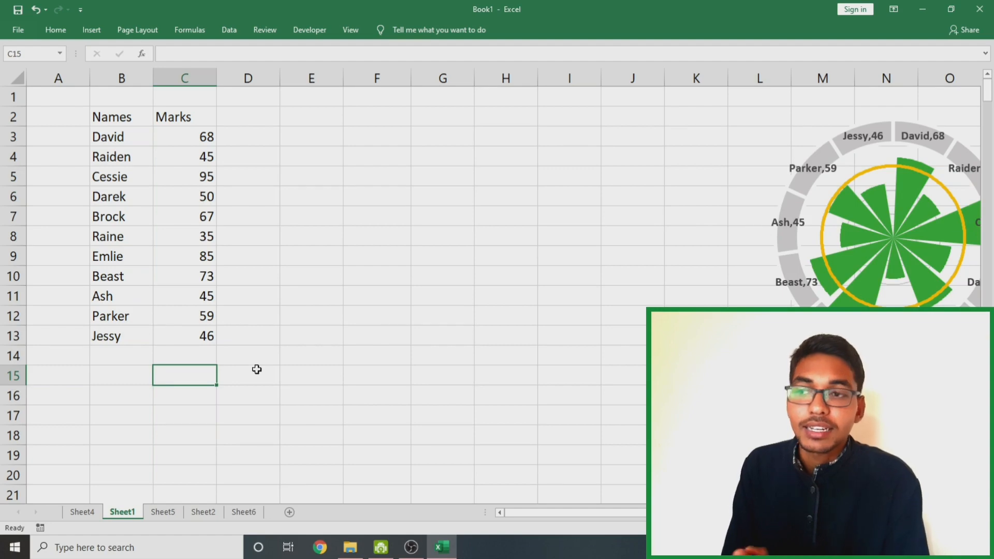
- Label B15 as "count" and count the marks in C15 with a COUNT formula over C3:C13
click(127, 377)
text(count)
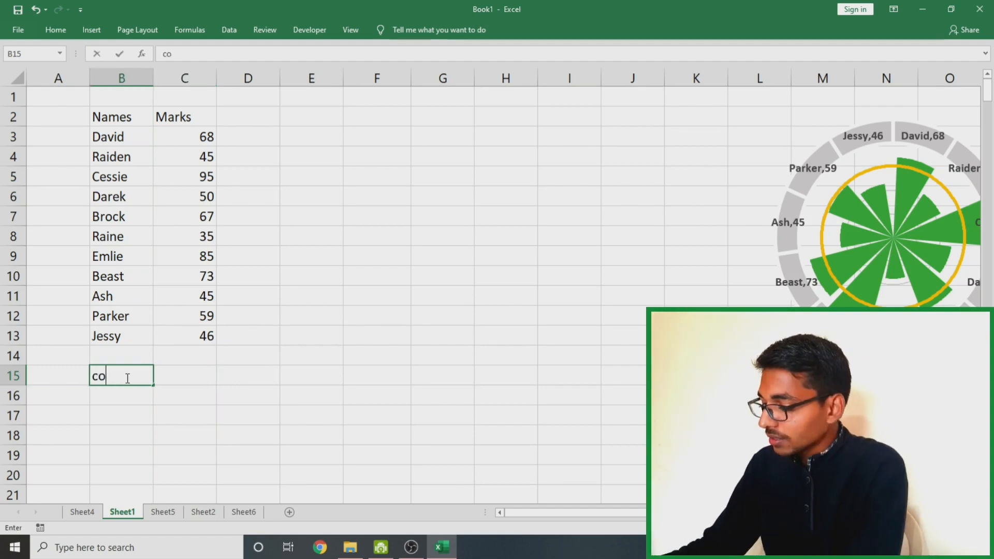
click(172, 377)
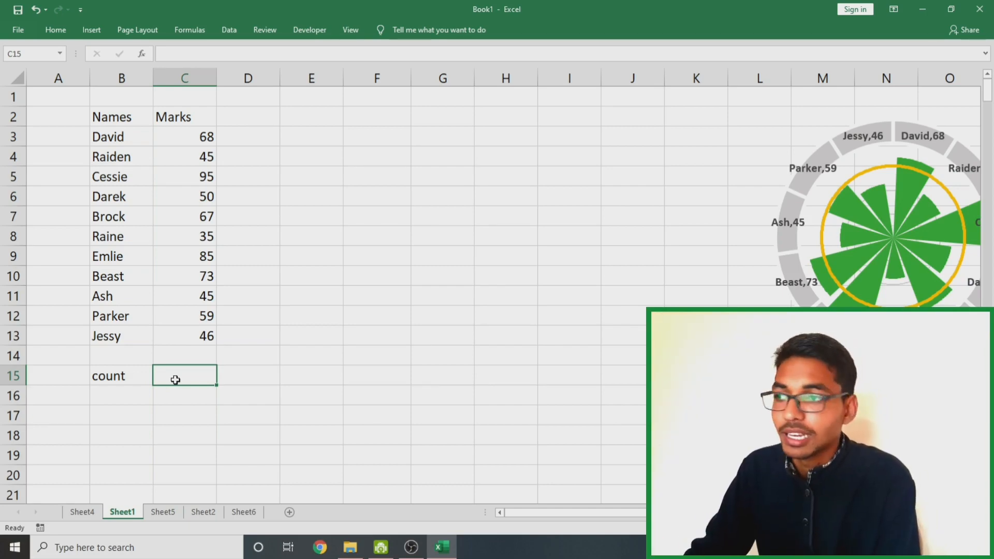
text(=)
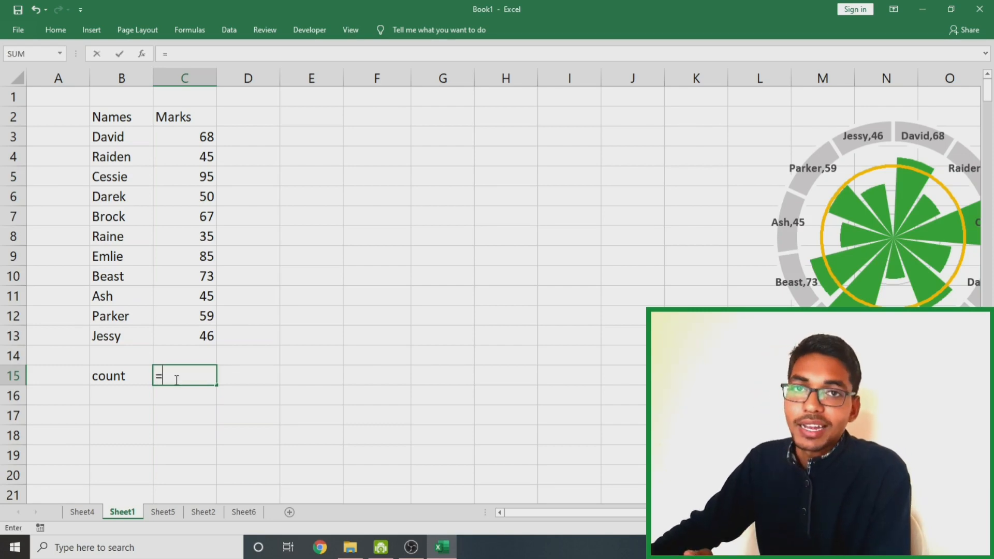
text(co)
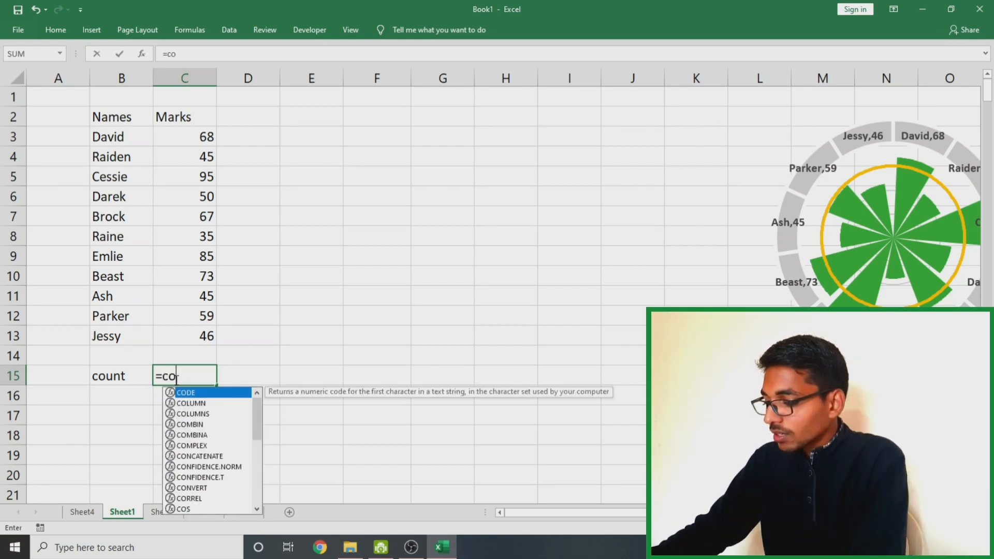
text(unt()
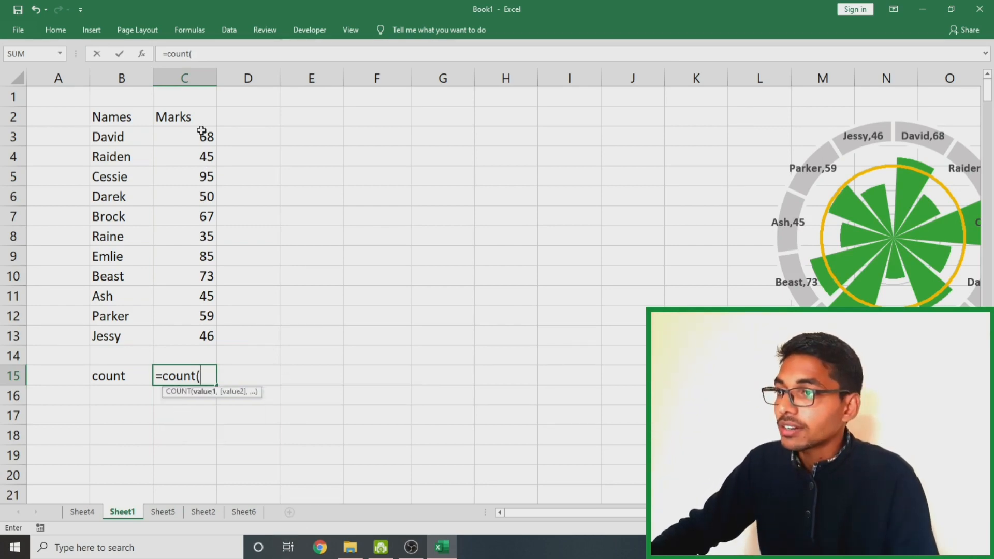
drag(200, 131, 178, 337)
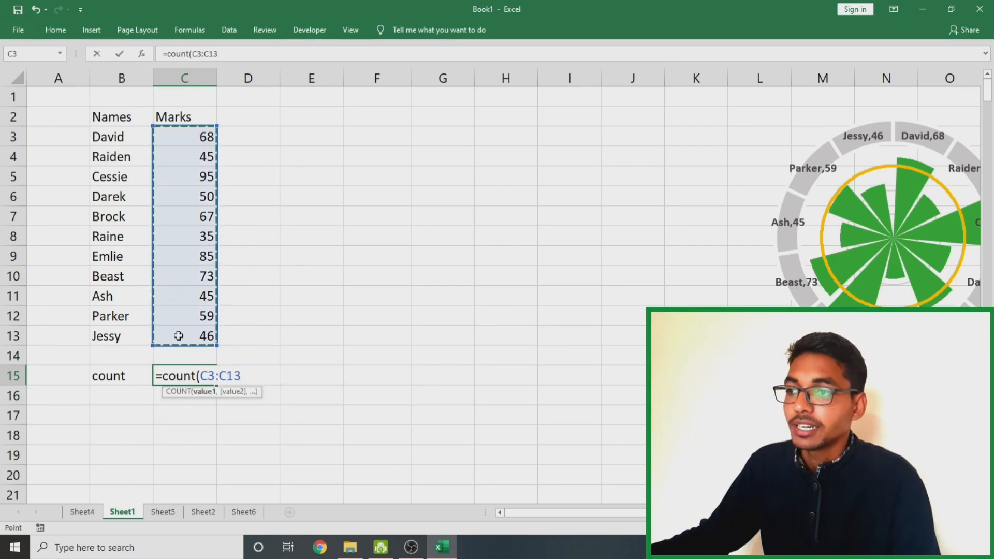
key(Return)
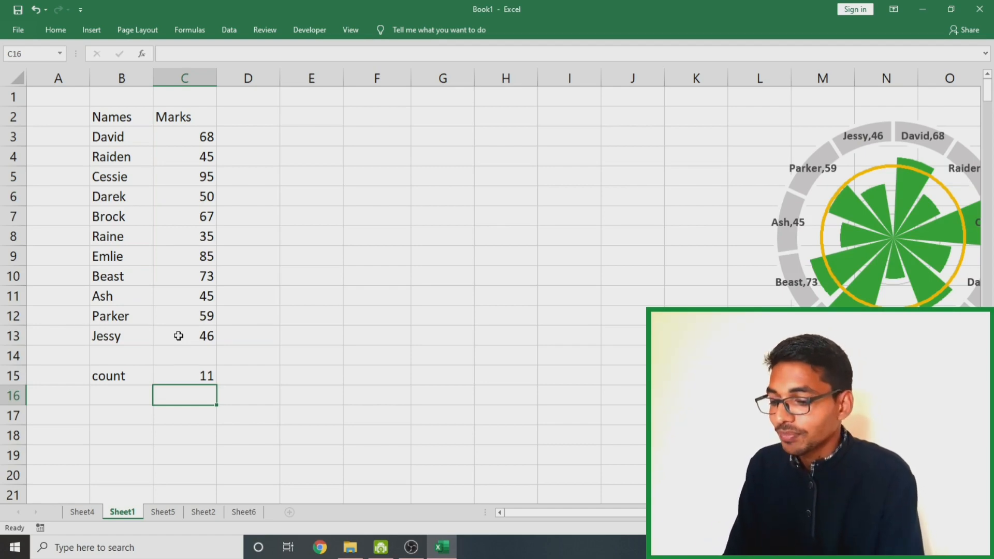
- Label B16 as "degrees" and enter 360 in C16
key(Left)
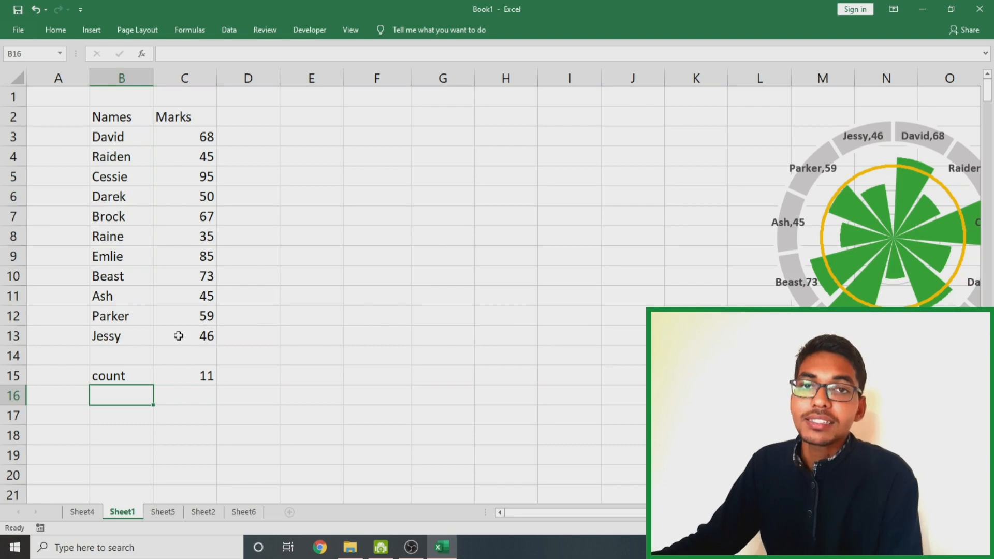
text(deg)
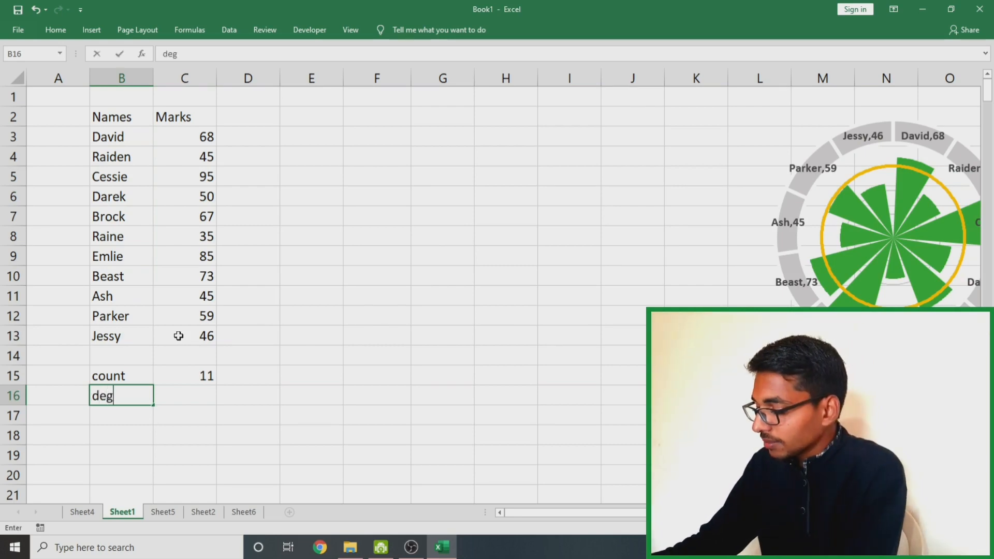
text(rees)
key(Tab)
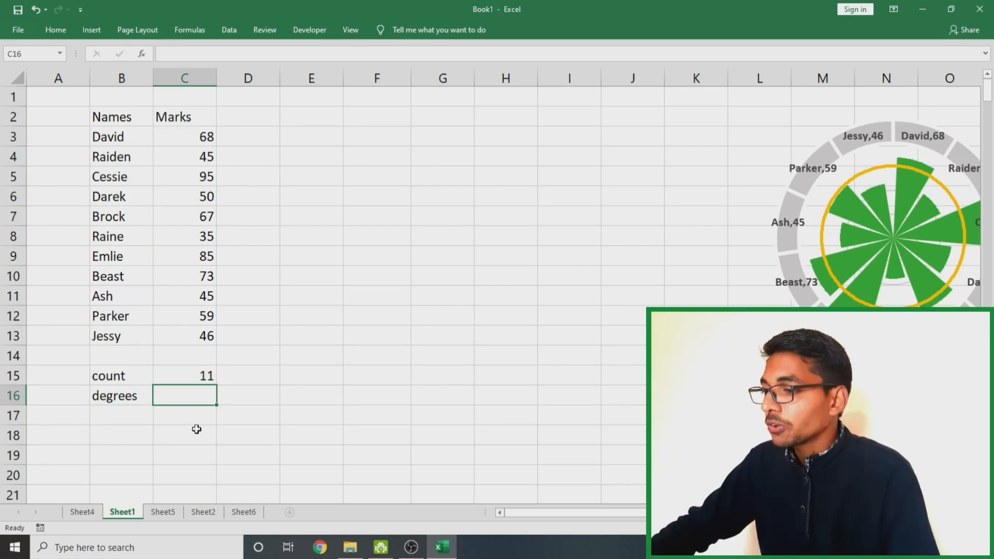
text(360)
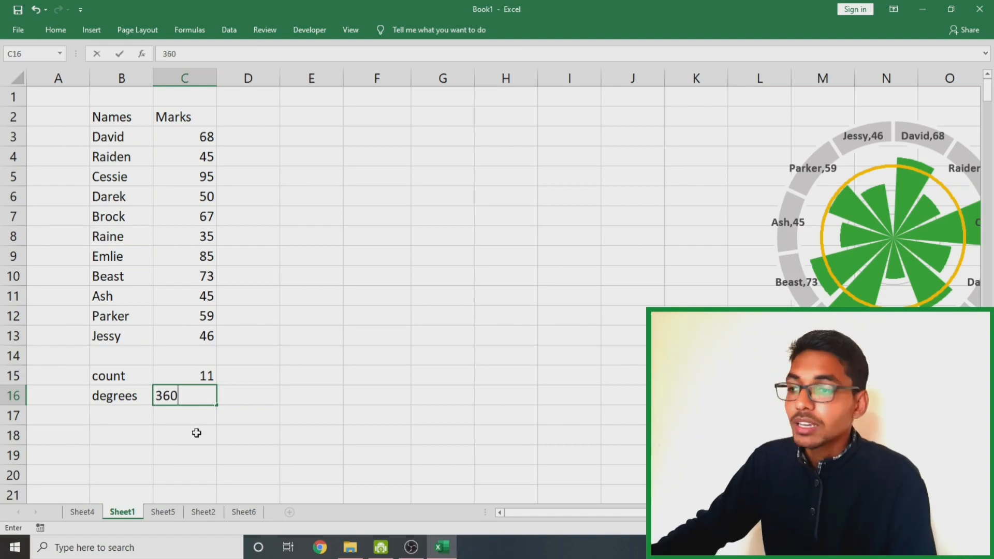
- Label B17 as "group" and divide the degrees by the count in C17 with the formula =C16/C15
click(129, 414)
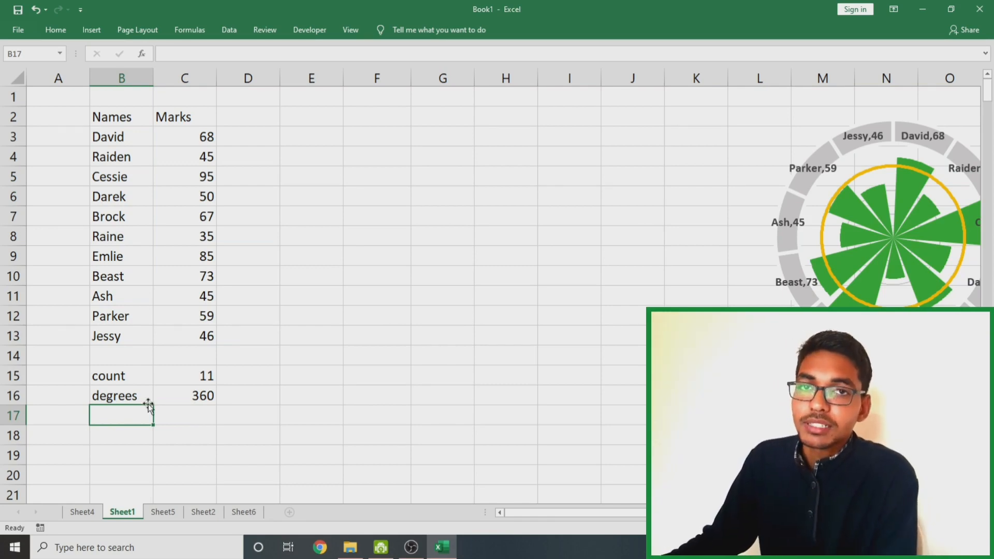
text(grou)
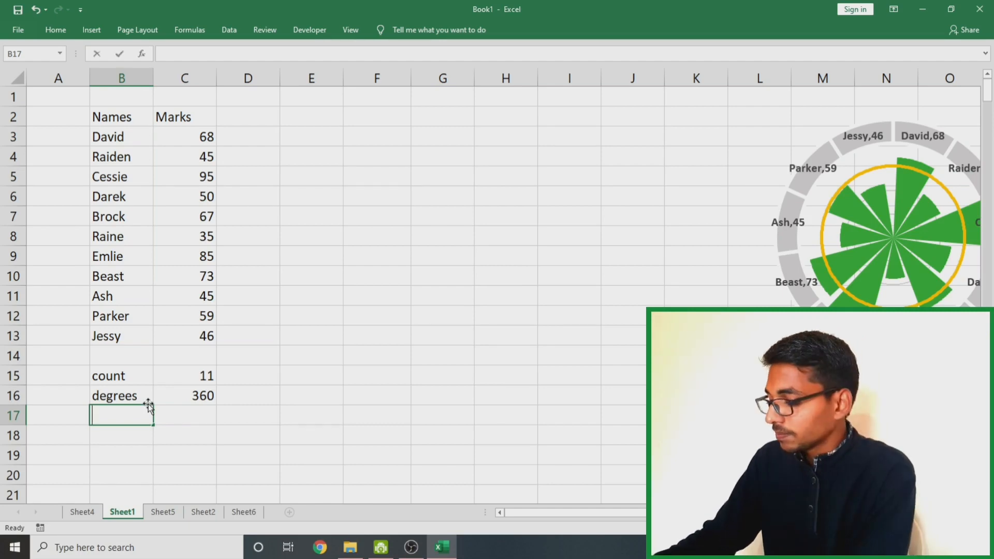
text(p)
key(Tab)
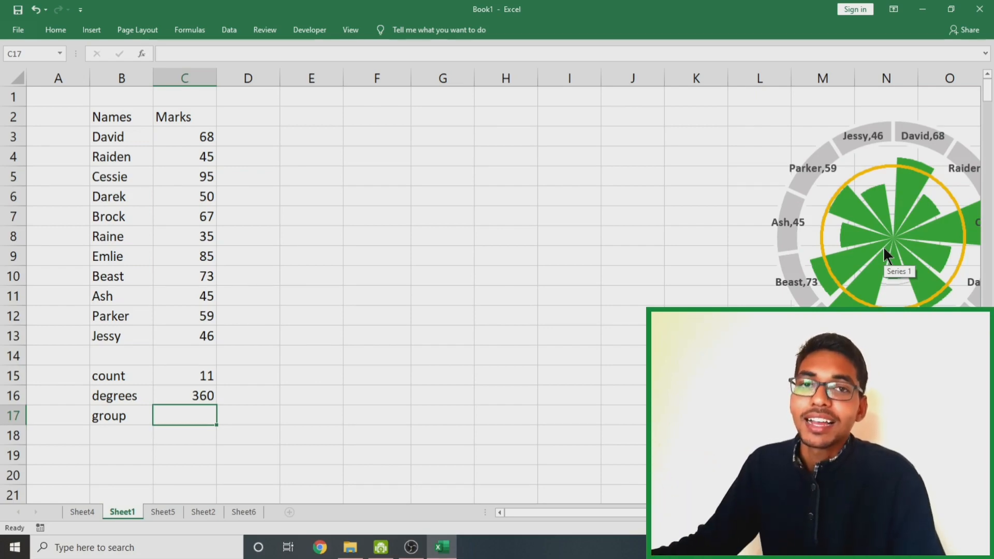
text(=)
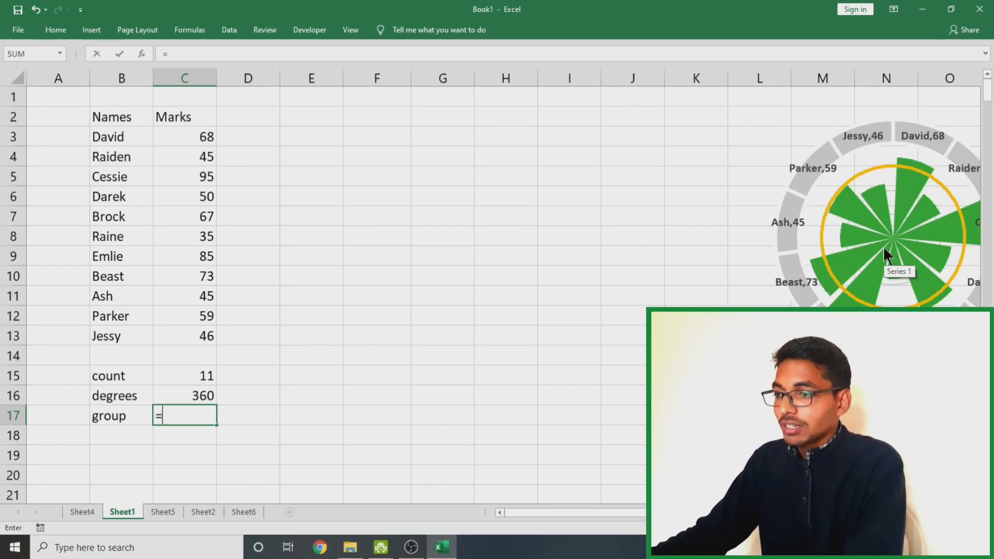
click(197, 396)
text(/)
click(201, 375)
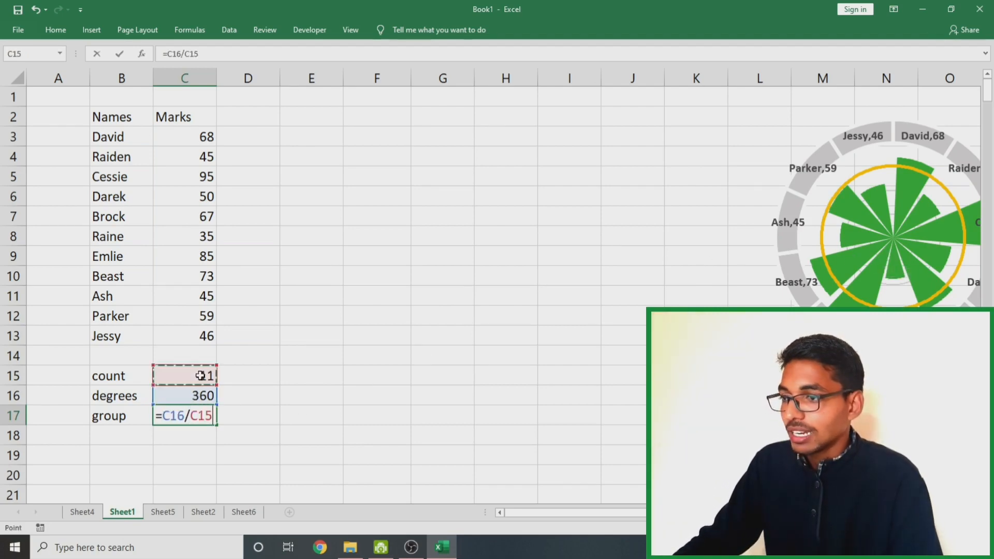
key(Return)
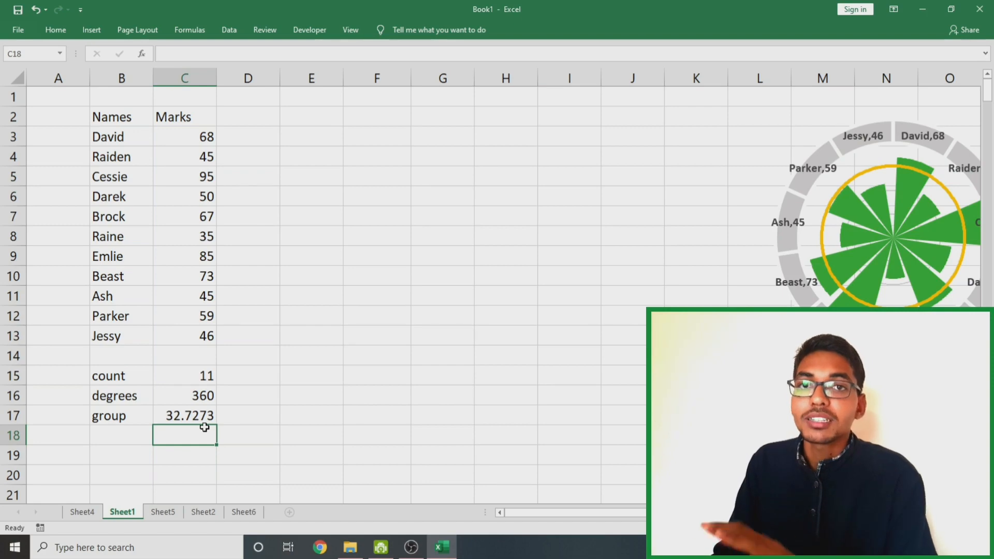
- Label B18 as "average" and average the marks in C18 with an AVERAGE formula over C3:C13
click(129, 427)
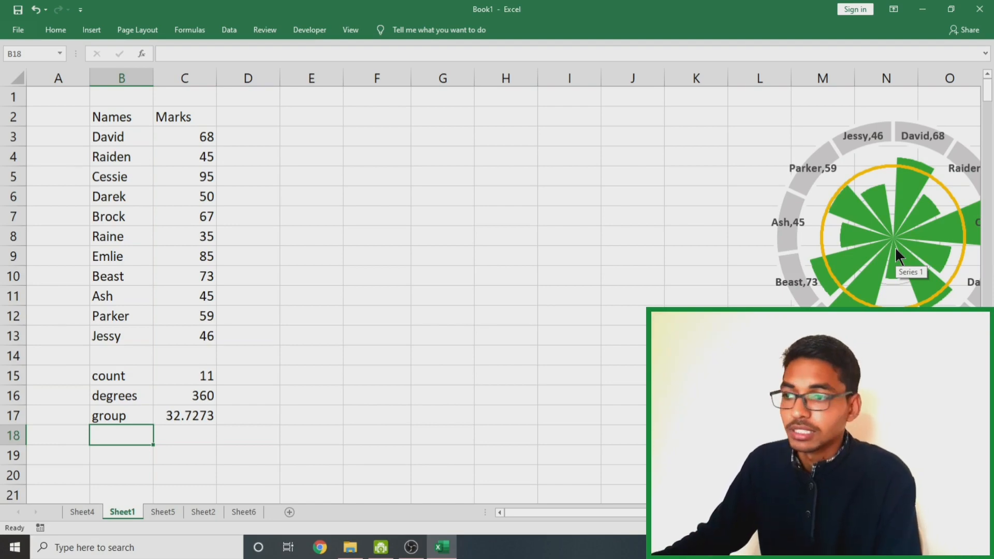
text(average)
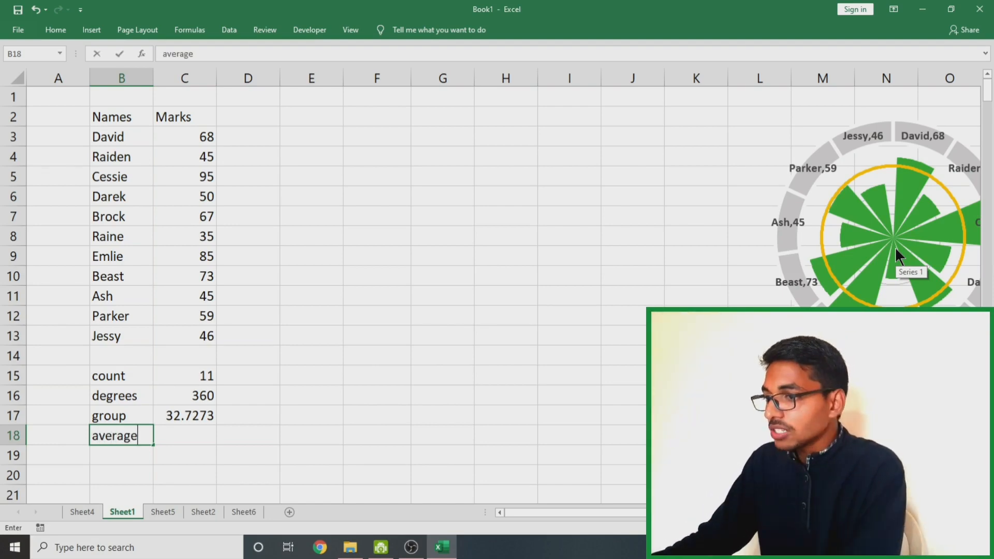
key(Tab)
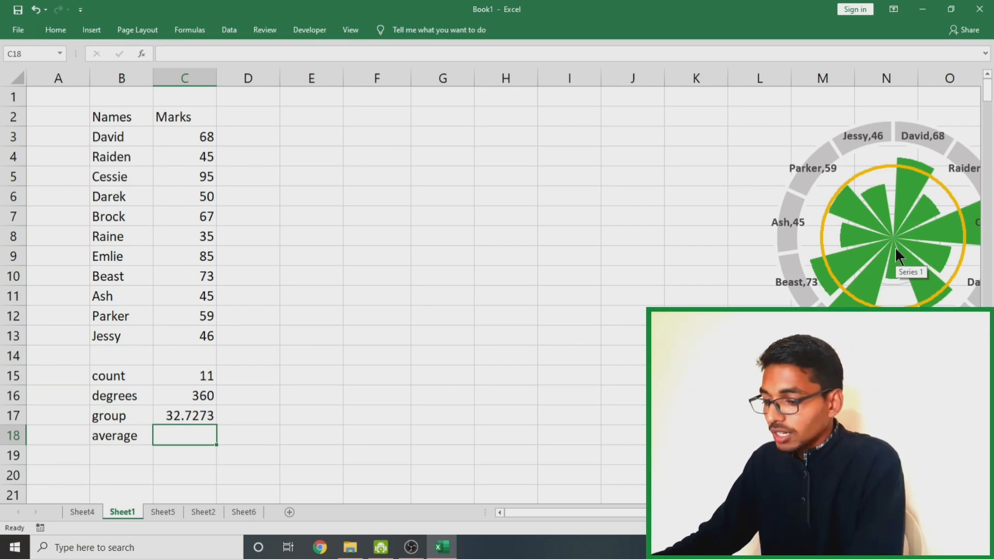
text(=average()
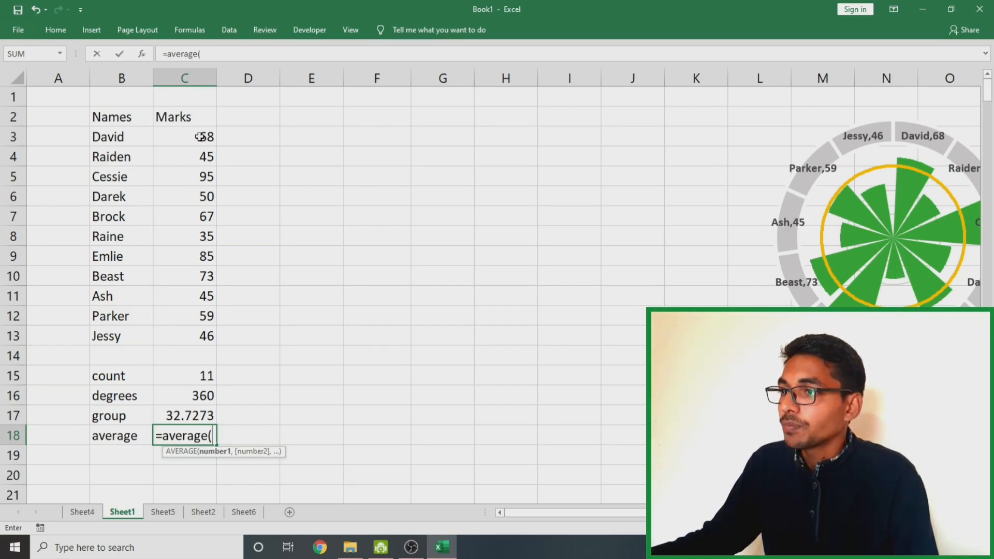
drag(200, 138, 178, 333)
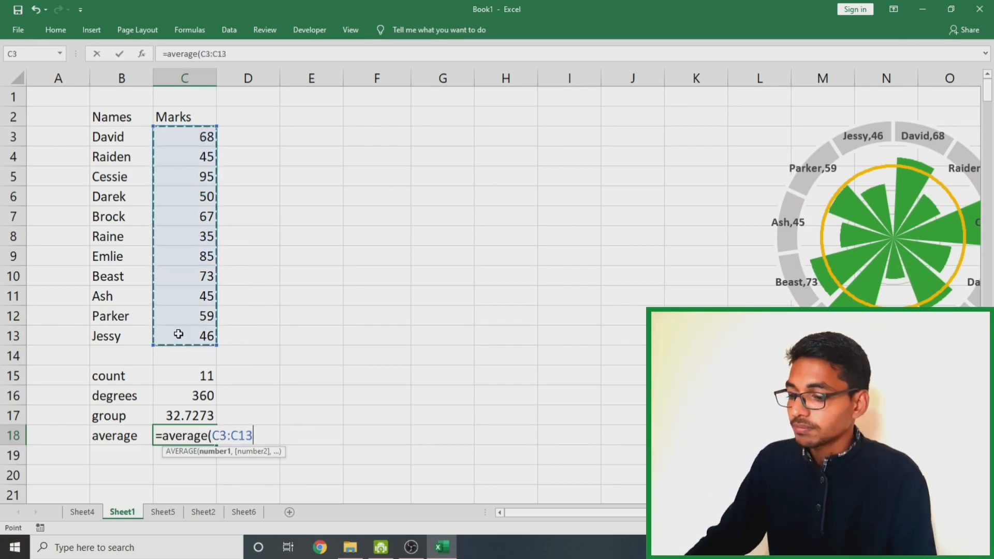
key(Return)
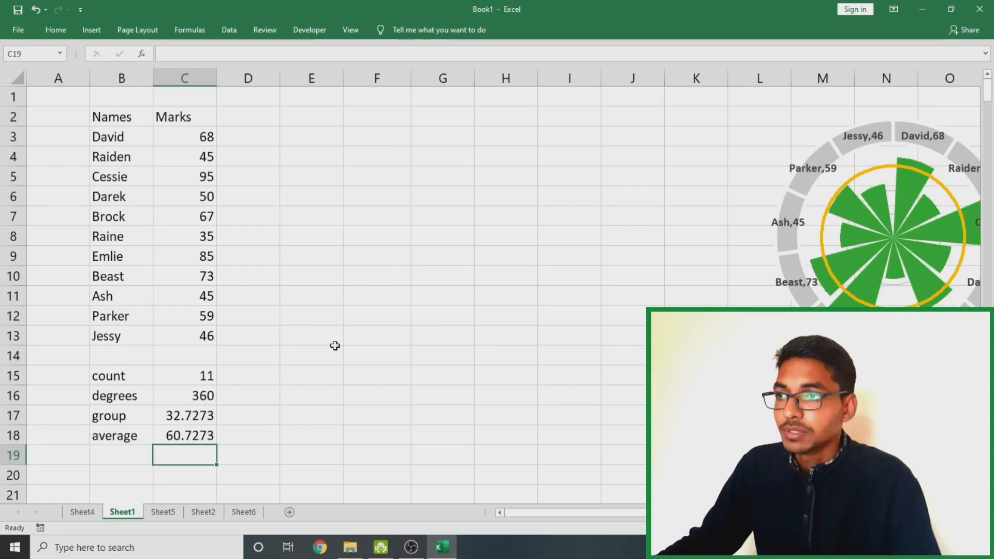
- Title F1 "all degrees" and start the series with 1 in F2 and 2 in F3
click(378, 97)
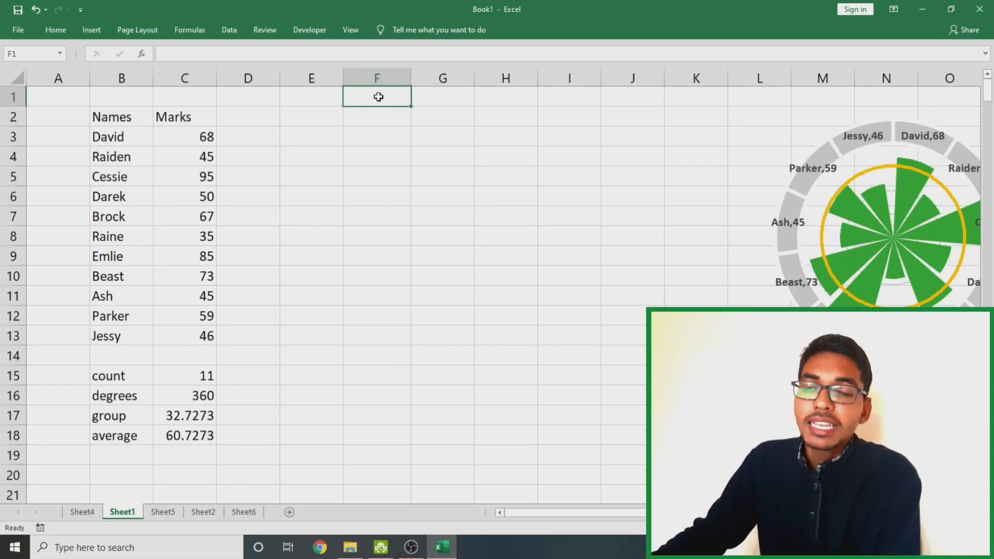
text(a)
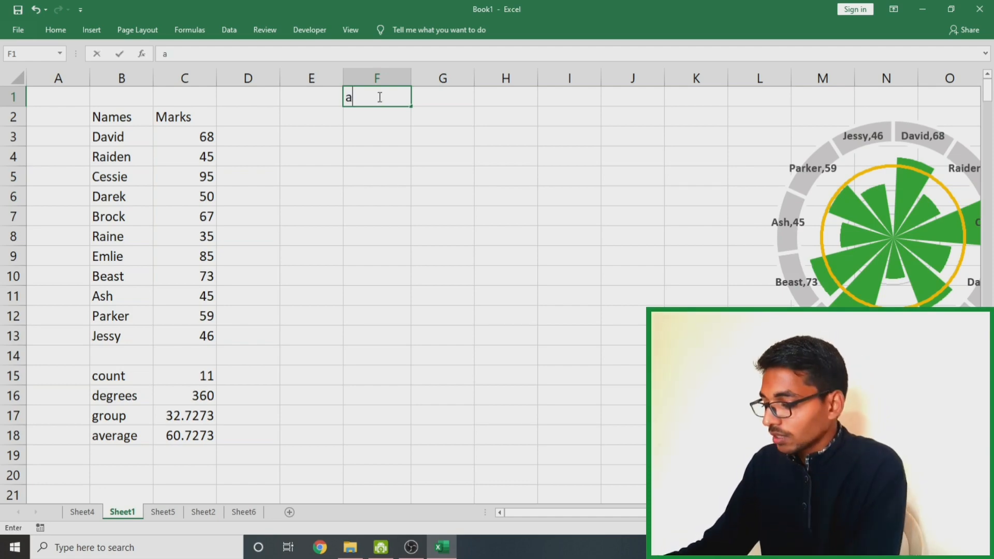
text(ll degrees)
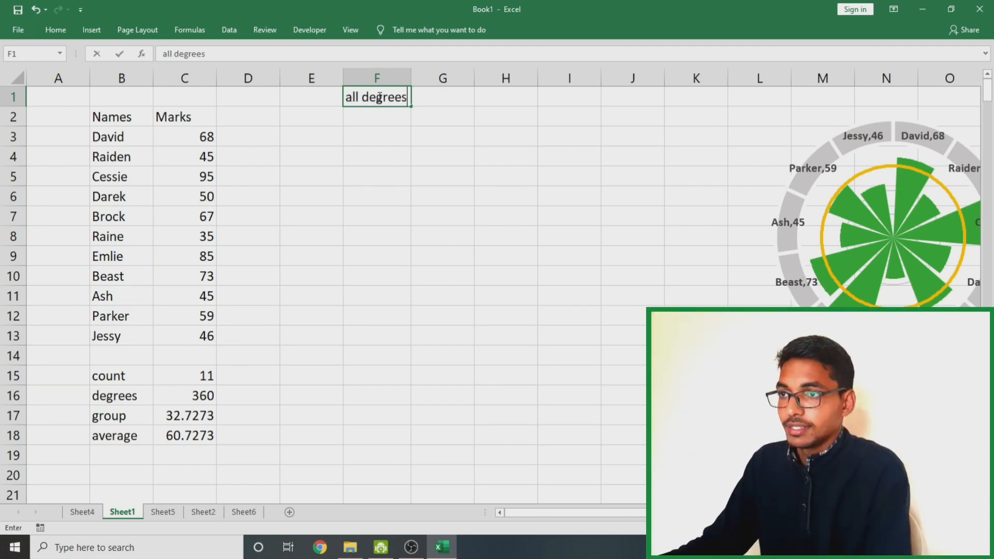
click(398, 123)
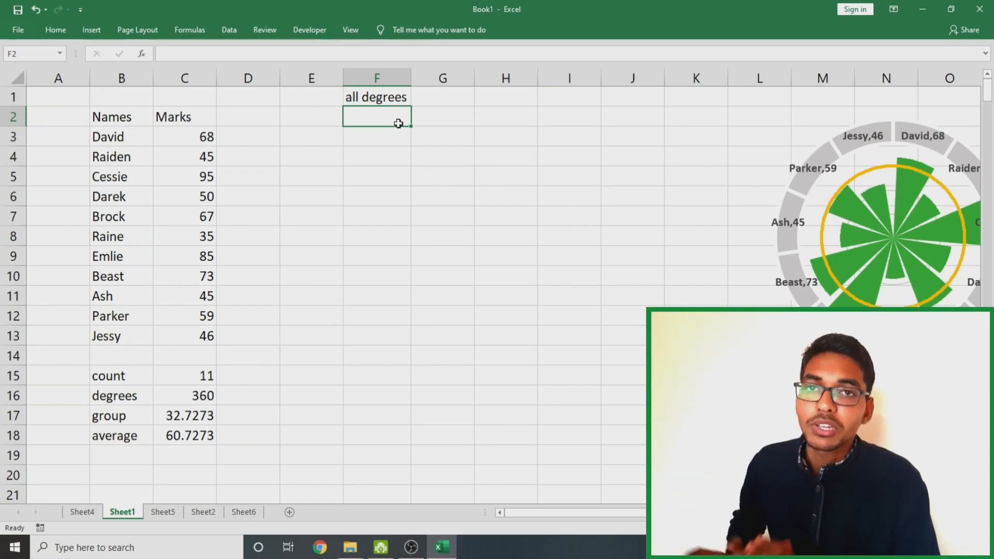
text(1)
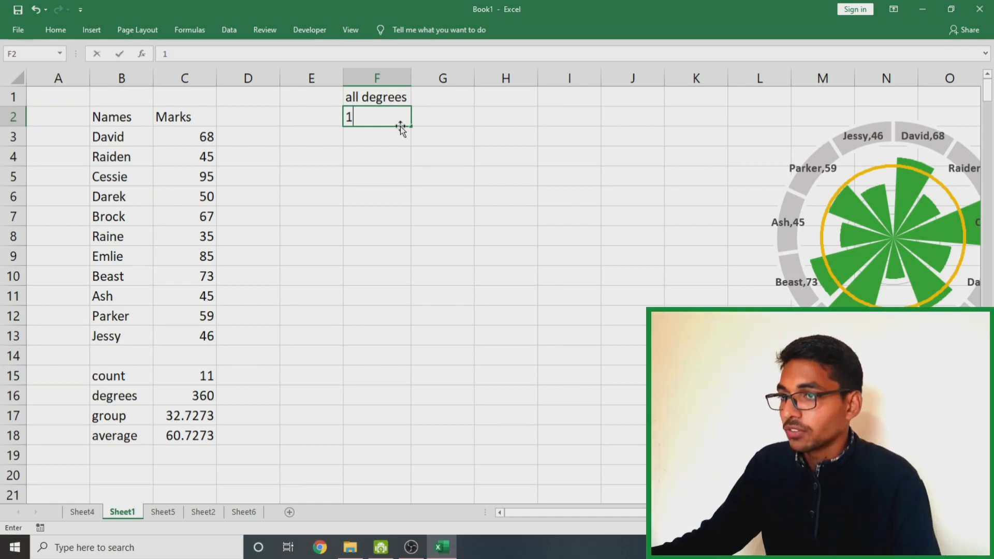
click(371, 141)
text(2)
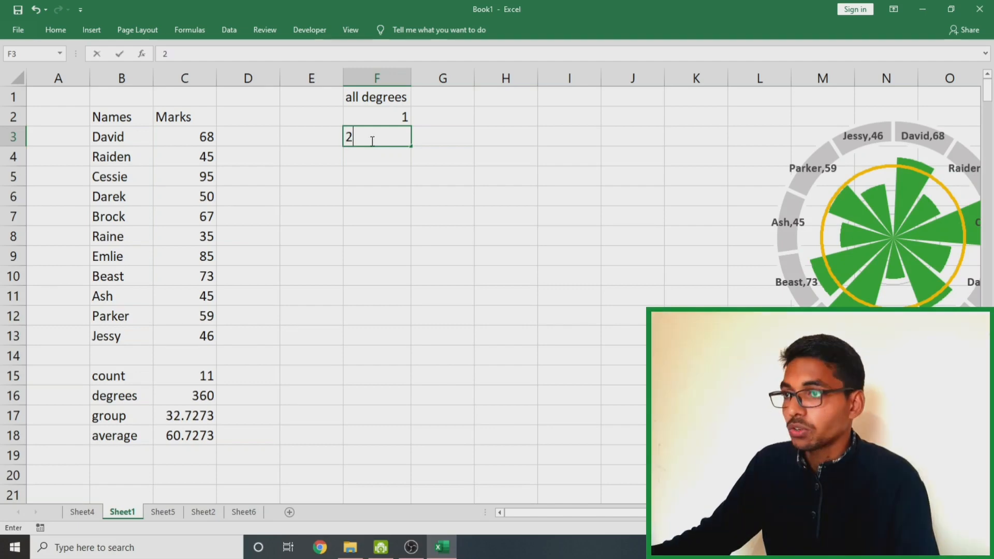
- Extend the number series from F2:F3 down column F to list all the degrees, and check the filled values
click(391, 110)
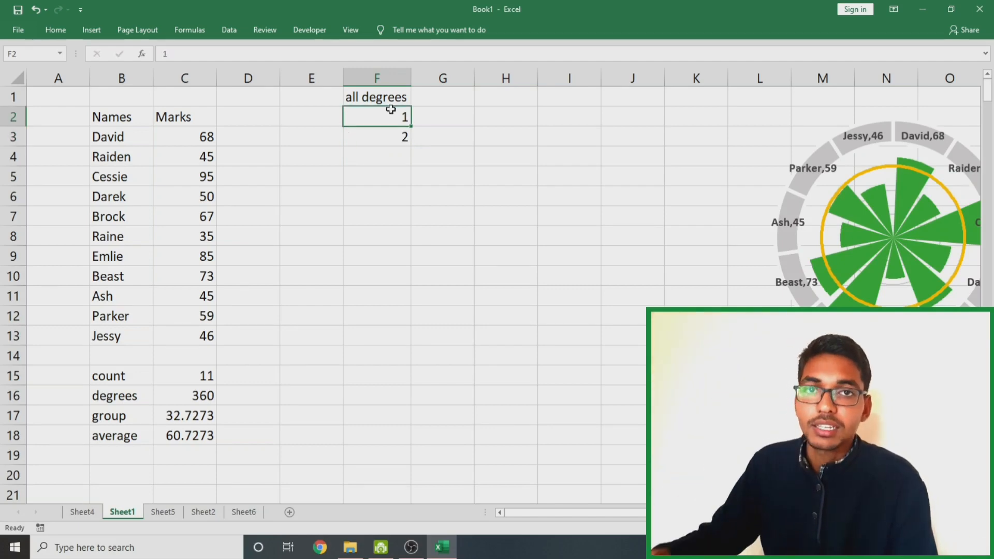
drag(382, 117, 382, 138)
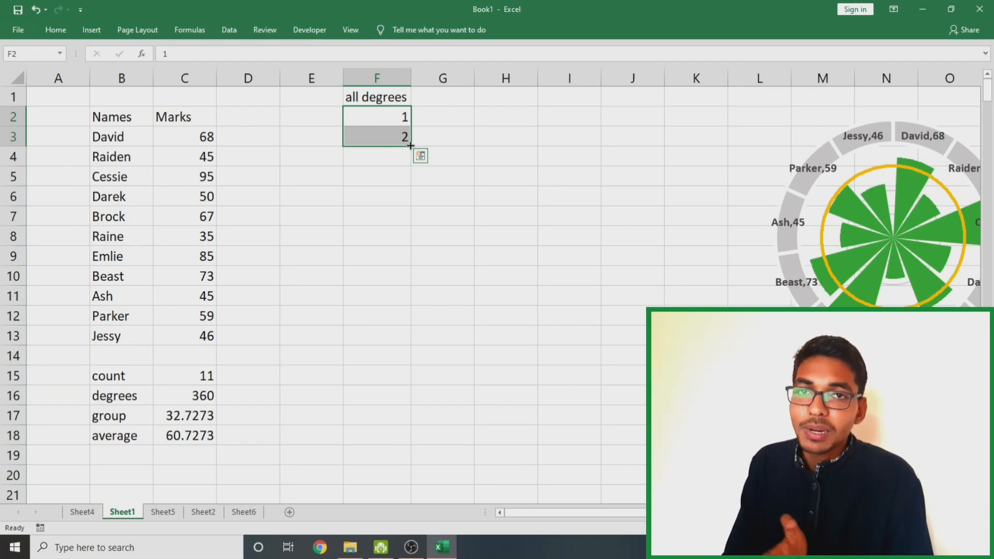
drag(410, 146, 439, 295)
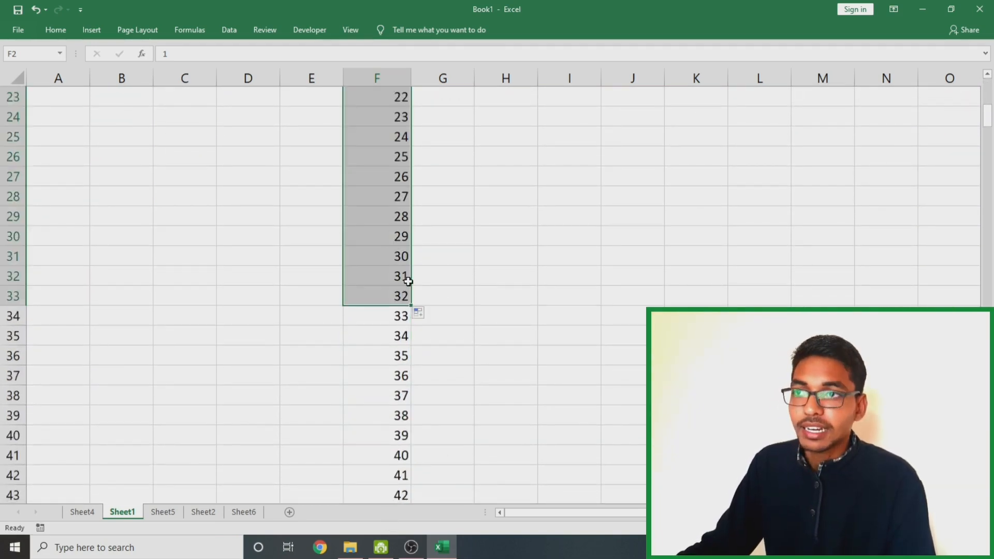
click(424, 236)
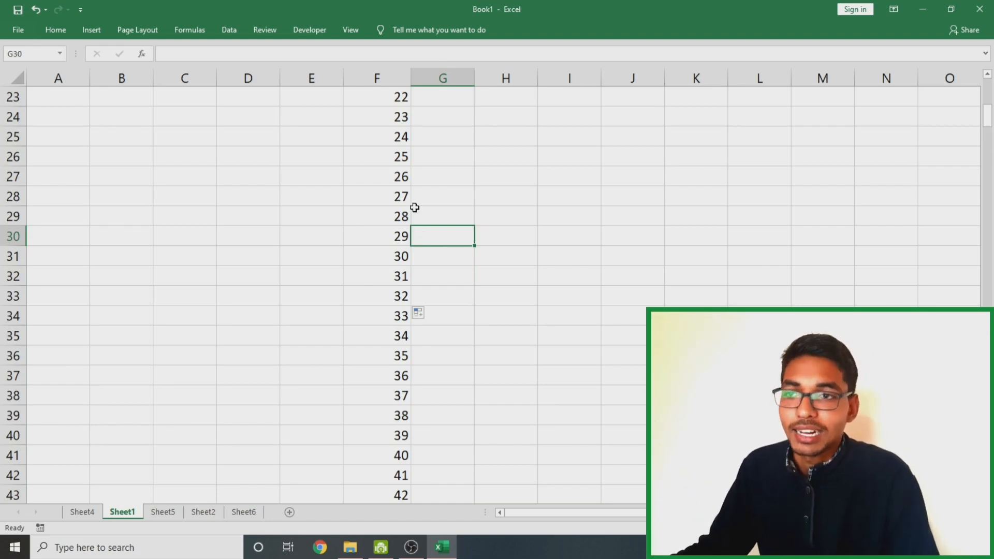
scroll(412, 197, down, 13)
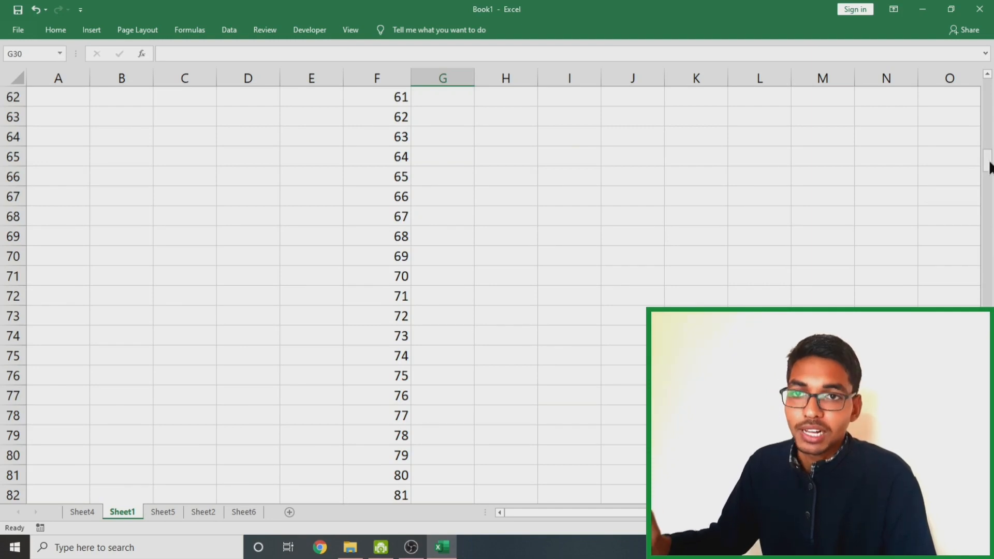
drag(990, 166, 988, 339)
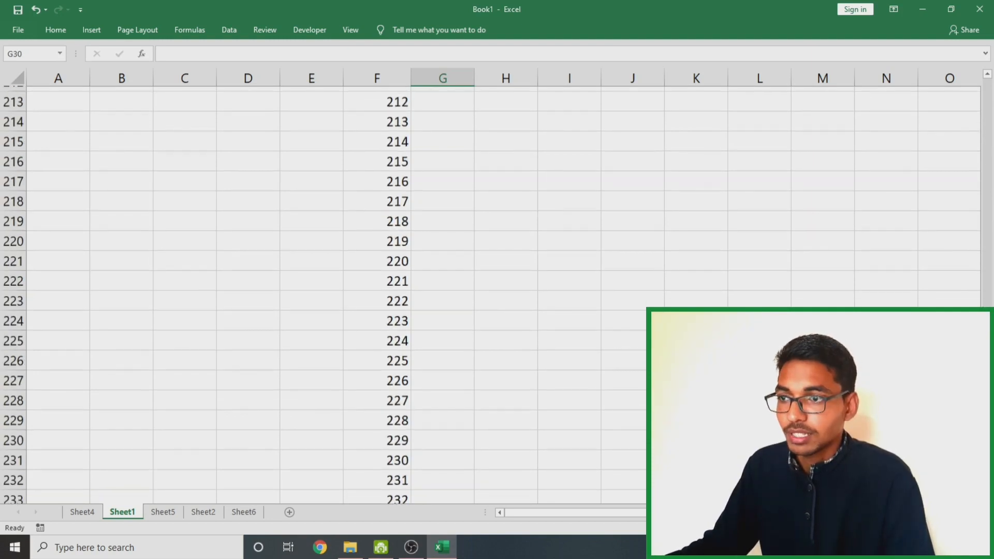
scroll(592, 318, down, 15)
scroll(586, 317, down, 20)
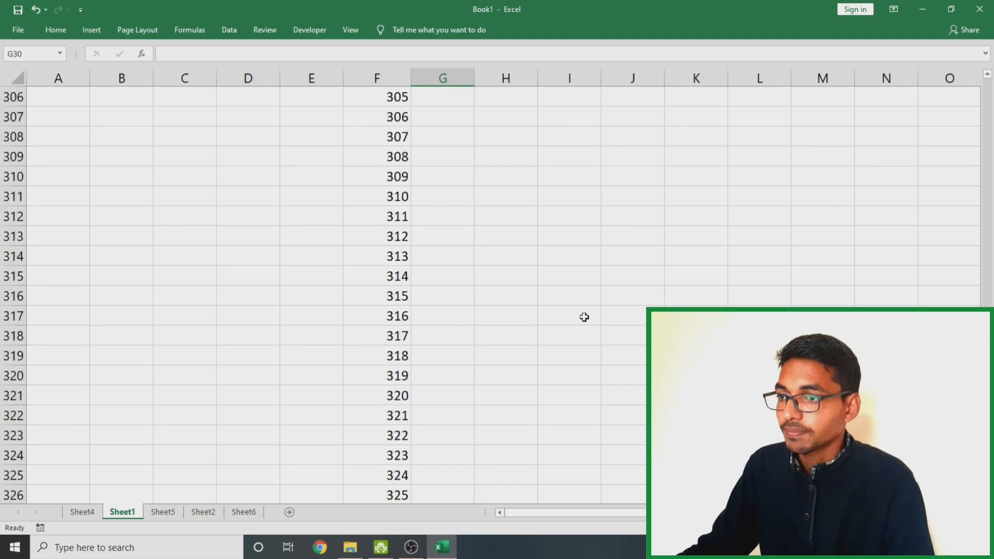
scroll(583, 316, down, 2)
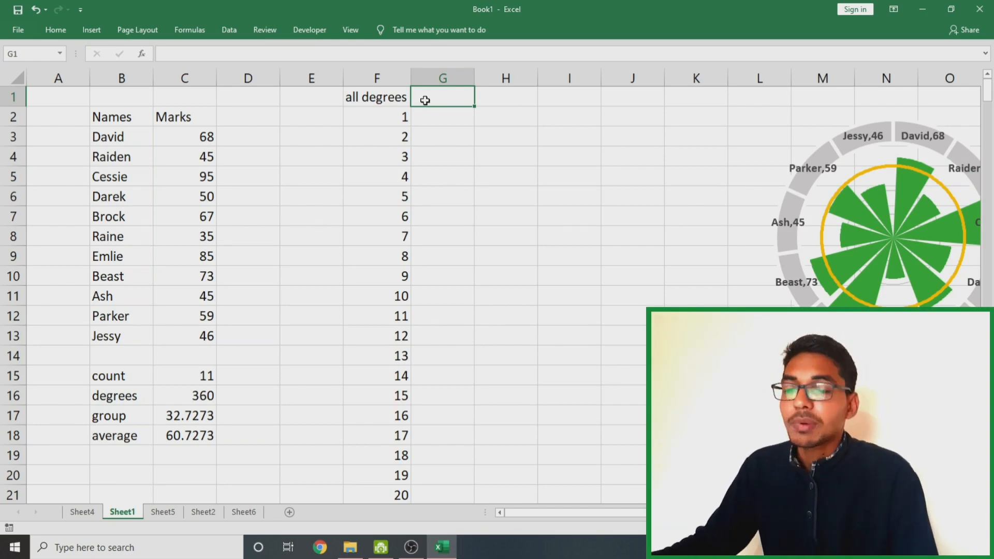
- Enter the column heading "groups" in G1 beside "all degrees"
text(gr)
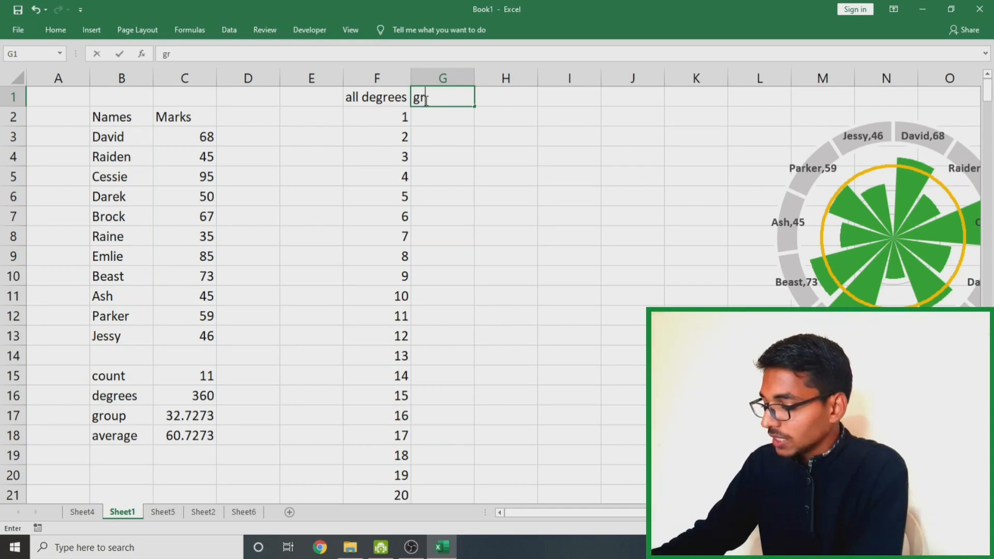
text(op)
key(BackSpace)
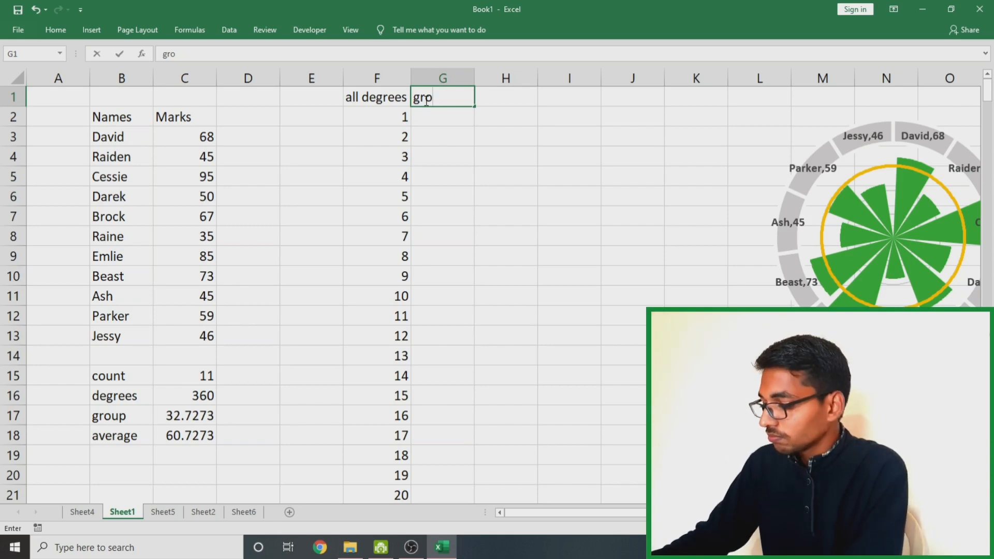
text(ups)
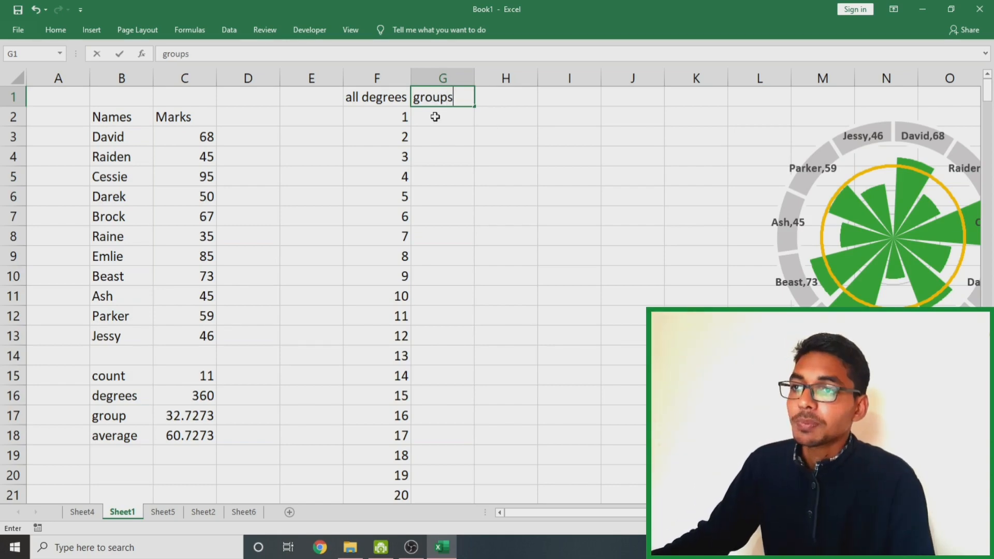
key(Return)
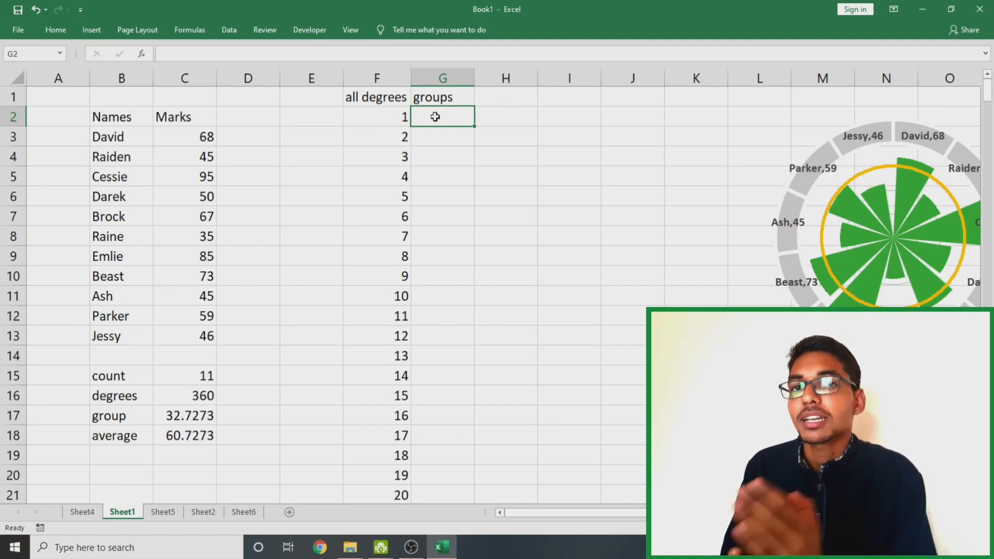
- Copy the degrees 1 to 32 from F2:F33 into the groups column starting at G2, and select G34 below them
drag(382, 122, 372, 486)
key(ctrl+c)
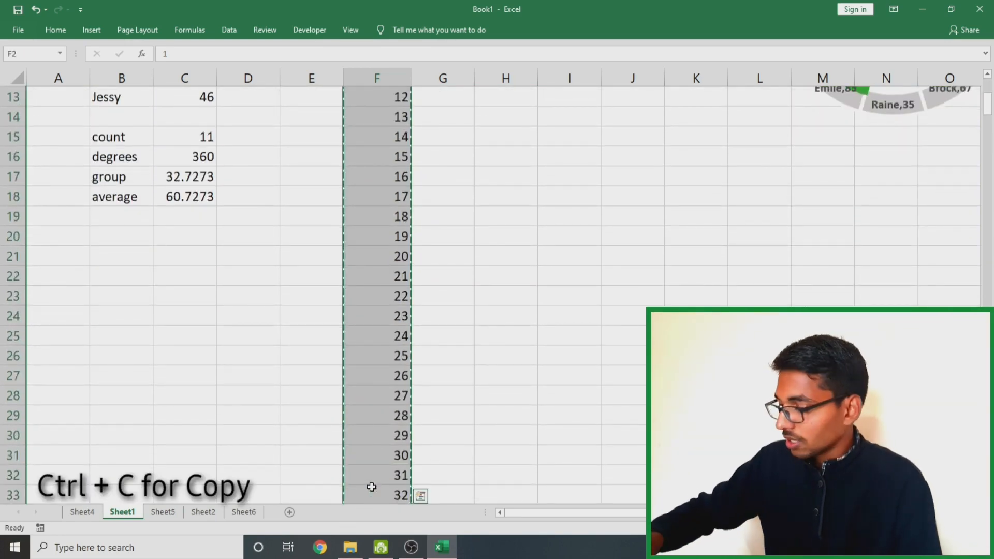
scroll(503, 226, up, 4)
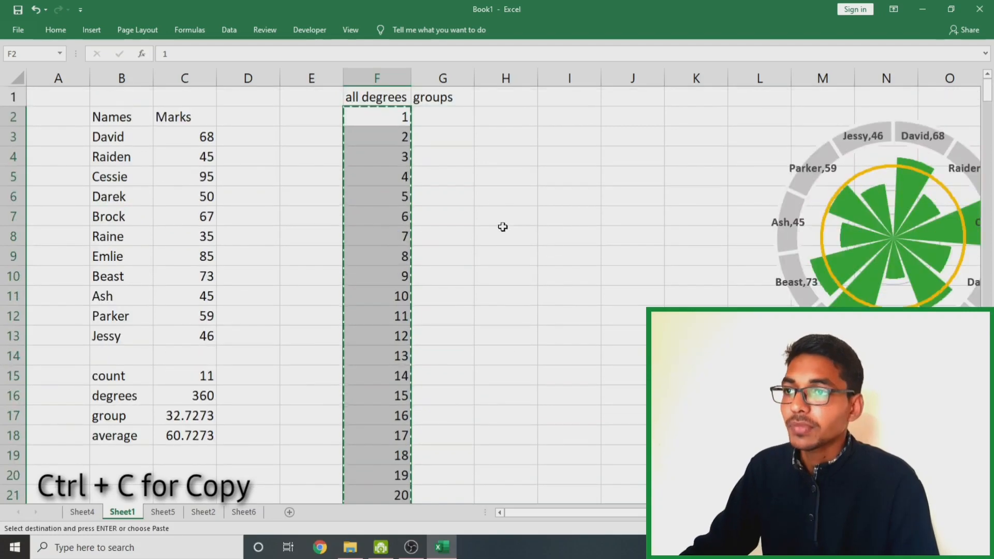
click(442, 116)
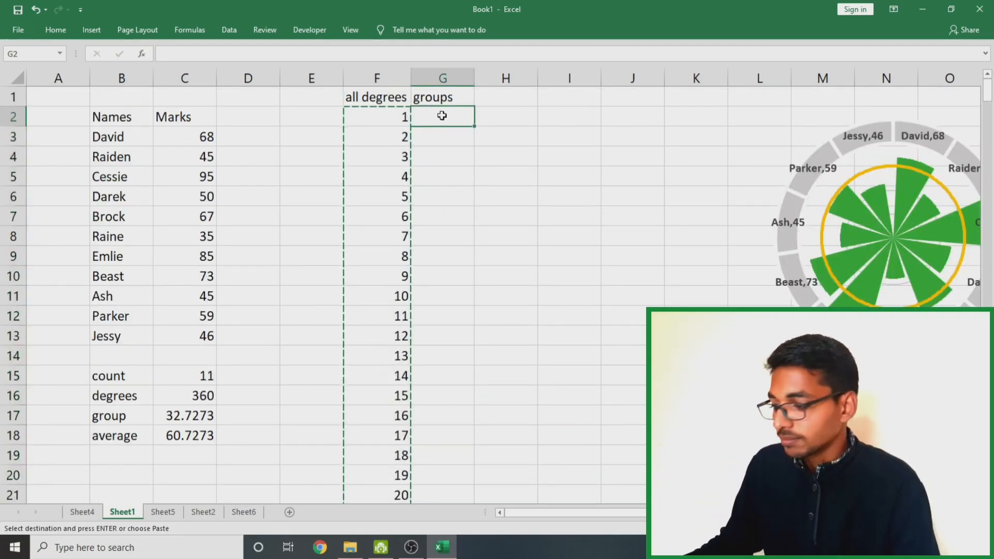
key(ctrl+v)
scroll(451, 137, down, 10)
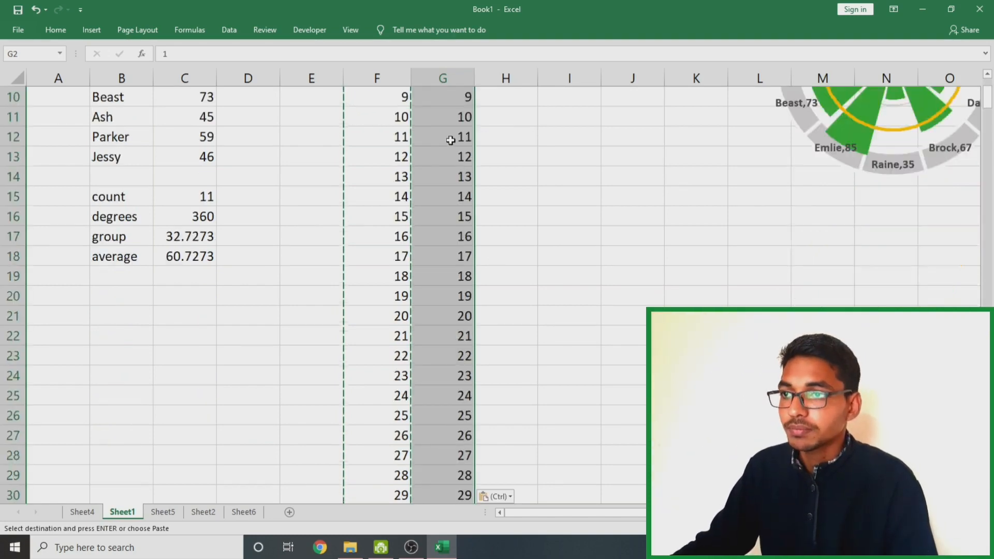
click(450, 159)
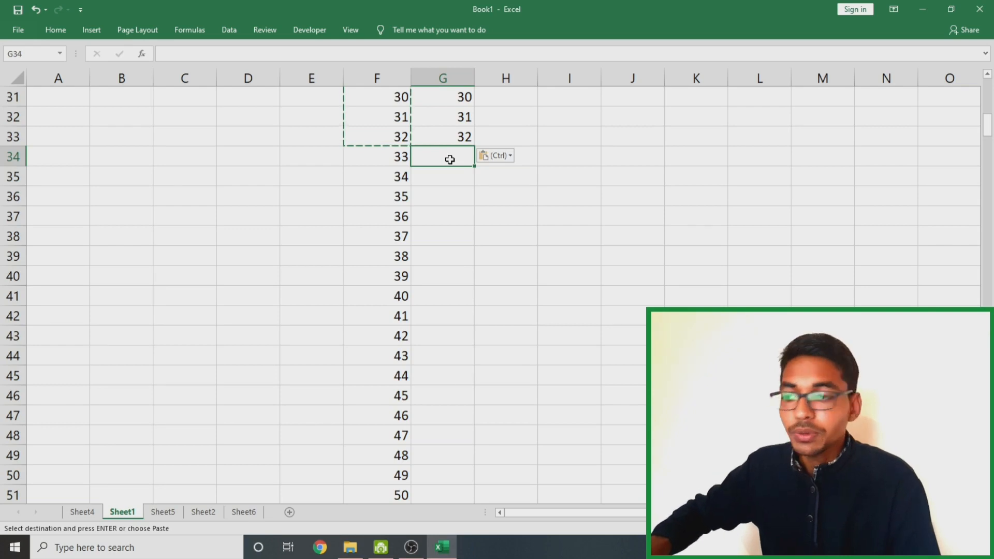
- Repeat the 1 to 32 sequence down the groups column from G34, and check the list down to its end
key(ctrl+v)
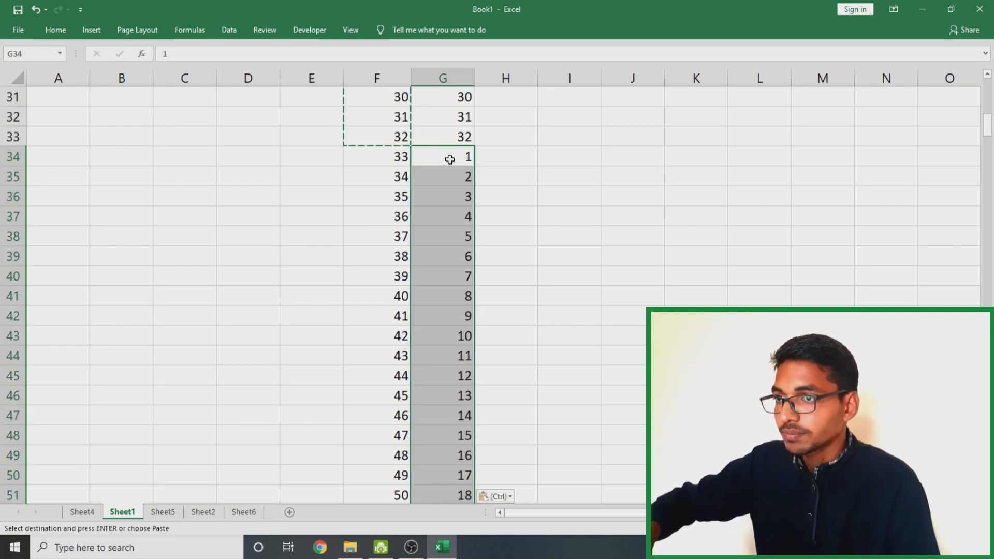
click(477, 169)
scroll(513, 204, down, 13)
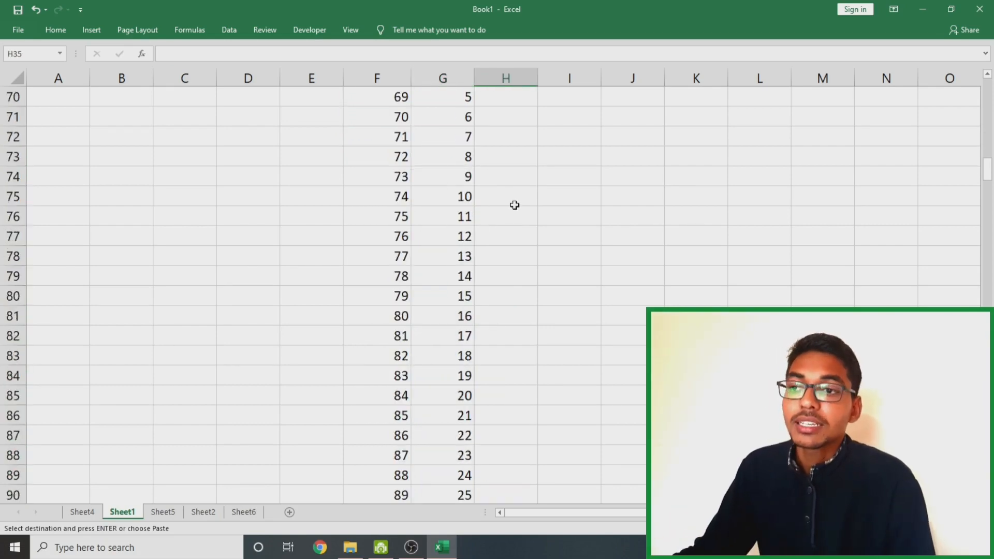
scroll(514, 204, down, 9)
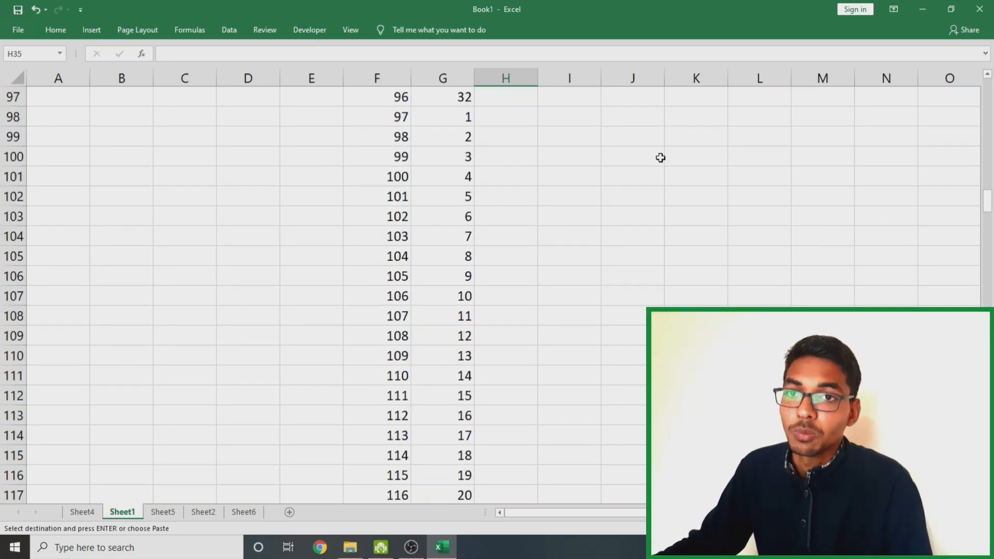
drag(988, 200, 990, 421)
scroll(616, 344, down, 20)
scroll(609, 343, down, 4)
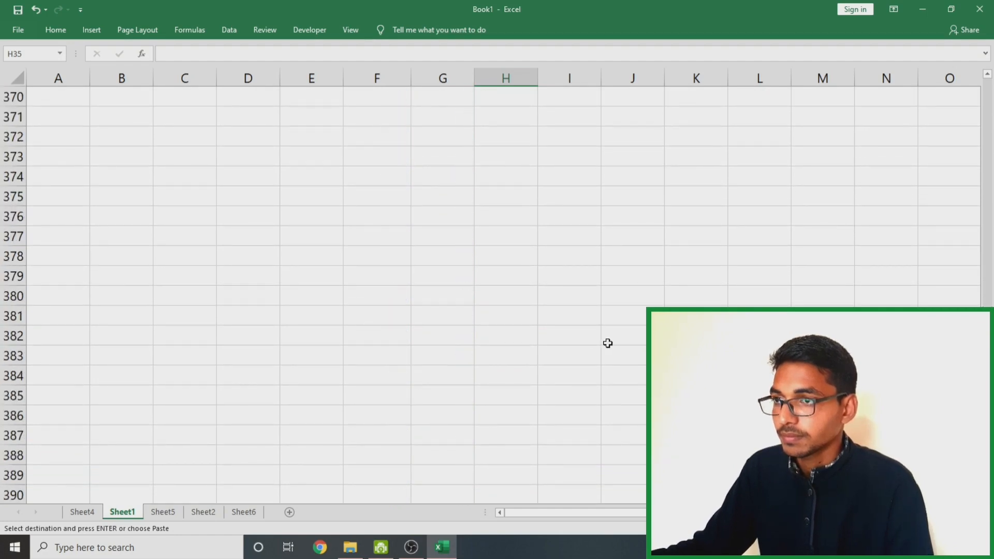
scroll(608, 343, up, 7)
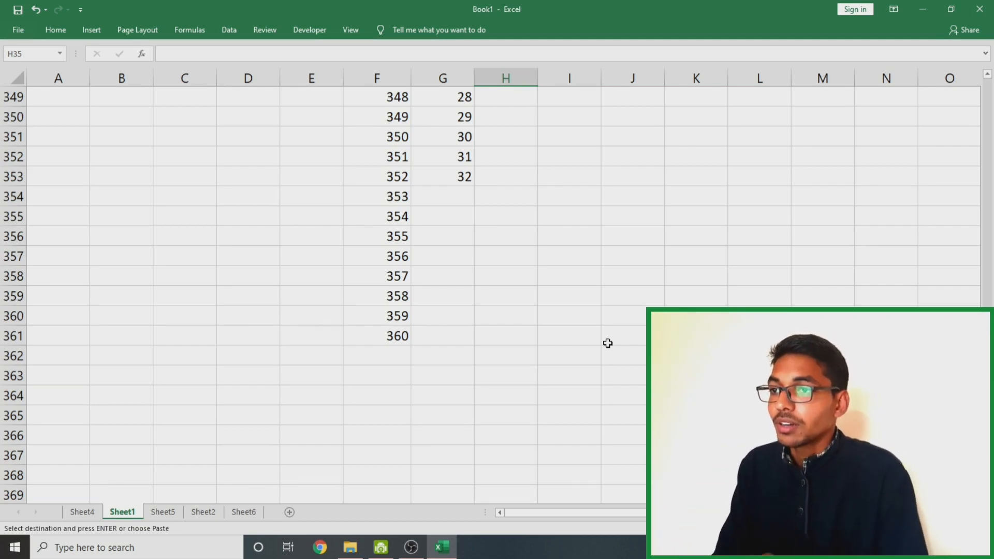
- Enter 0 in G354 and fill it down to G361 for the remaining degrees in the groups column
click(444, 199)
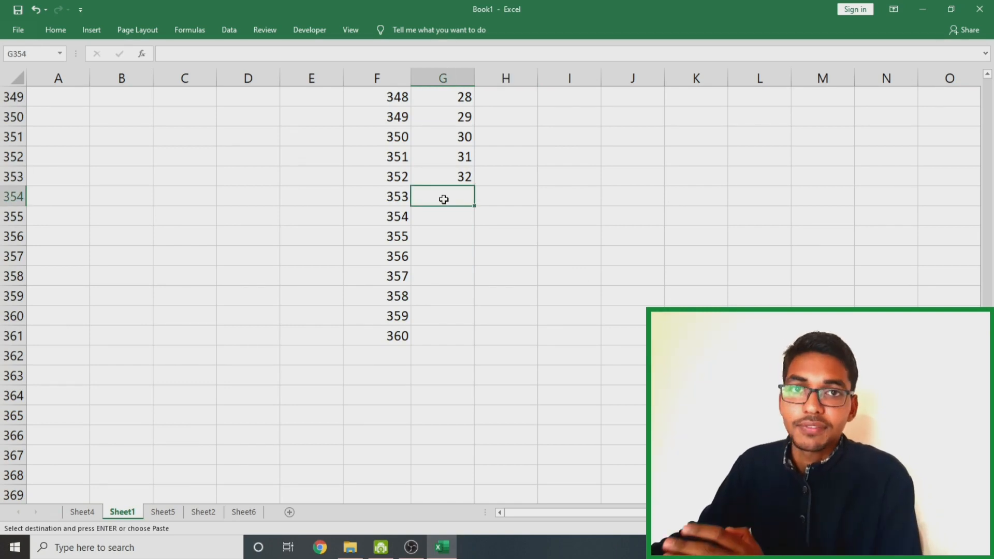
text(0)
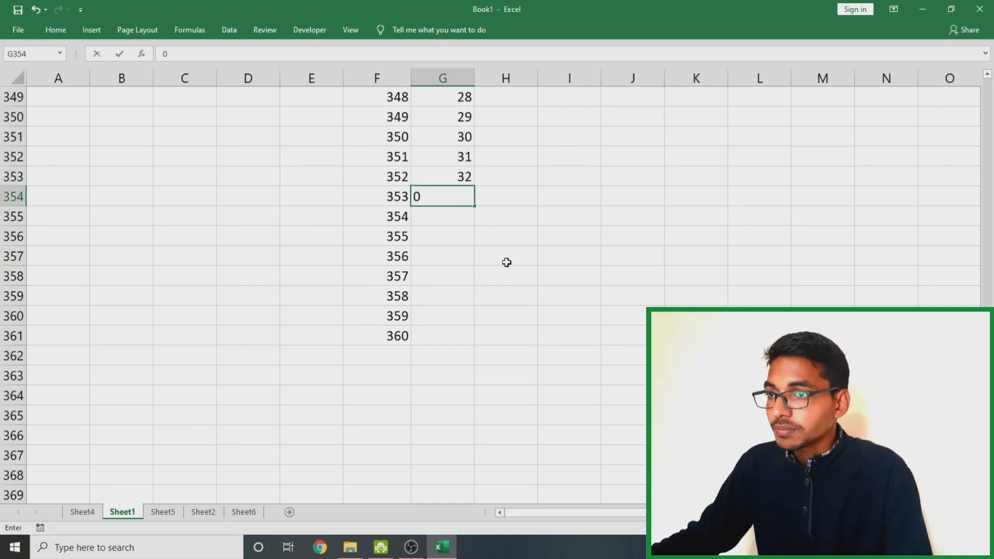
drag(474, 205, 446, 338)
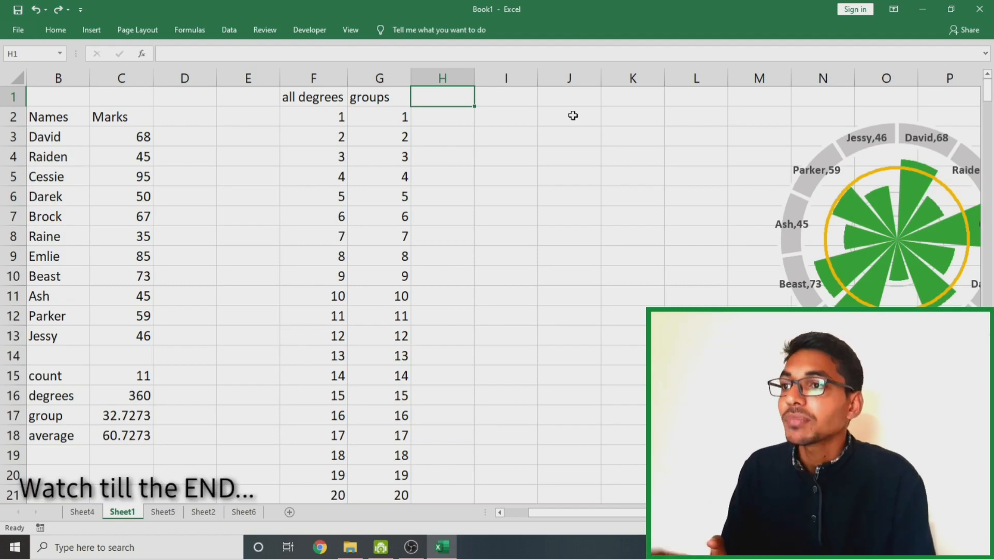
- Clear the contents of the "all degrees" column F and enter the heading "marks" in H1
click(327, 80)
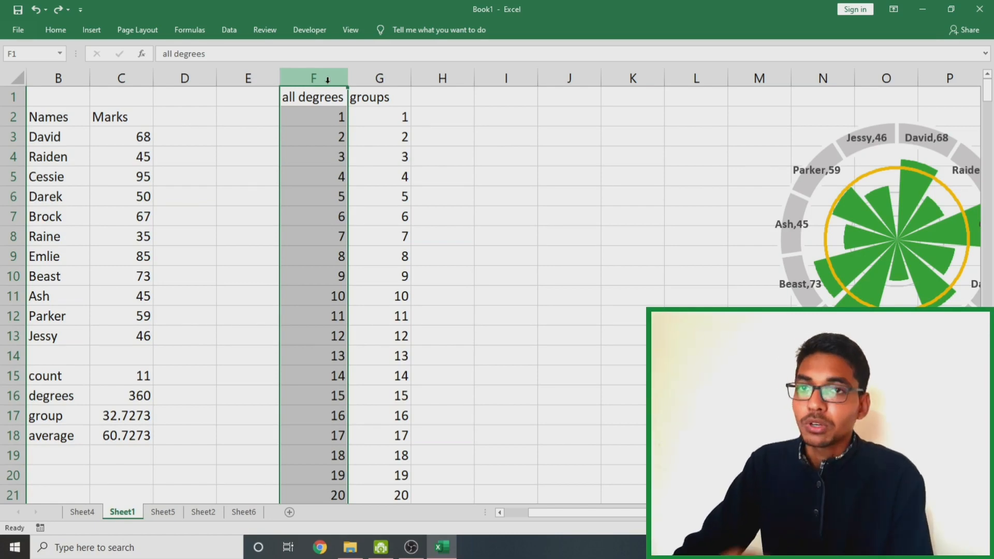
key(Delete)
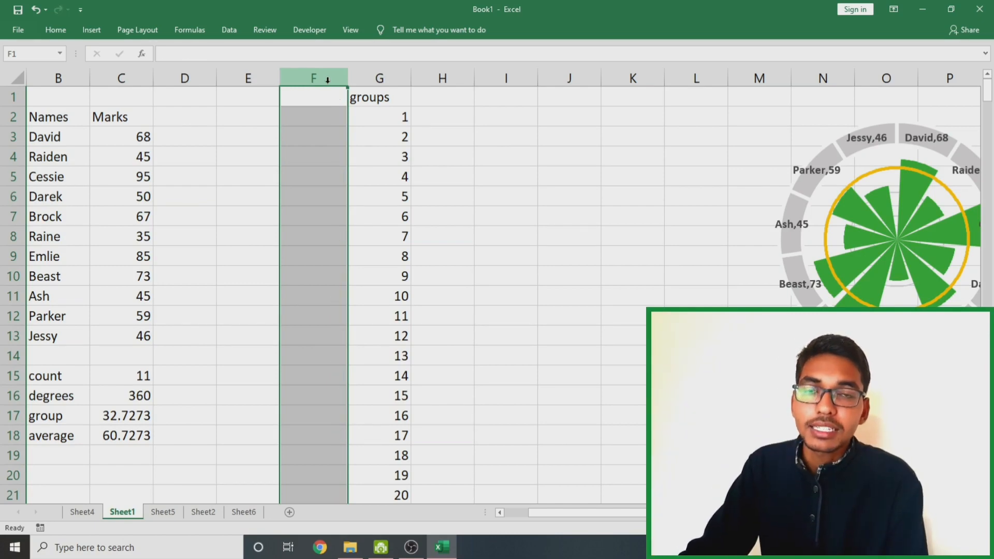
click(459, 92)
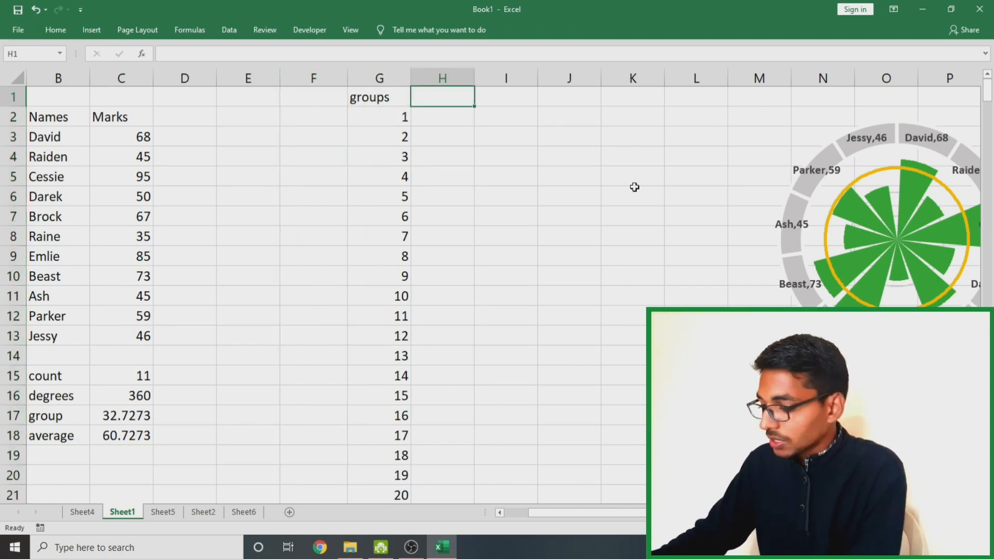
text(marks)
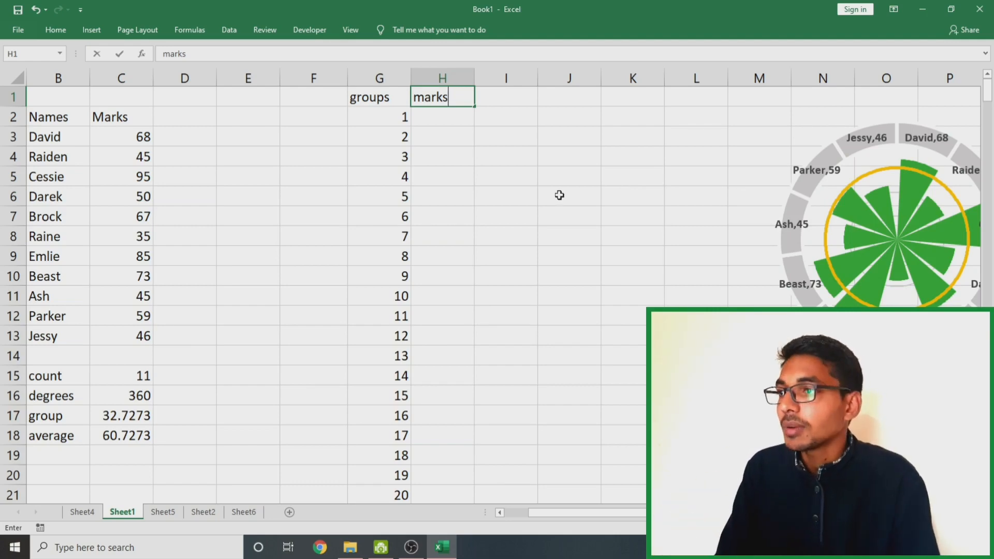
click(147, 138)
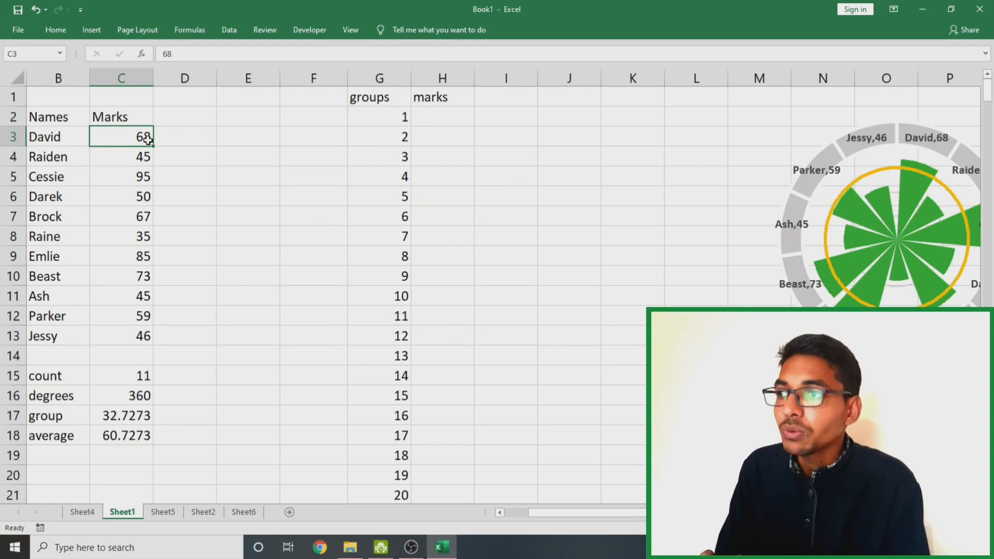
click(141, 160)
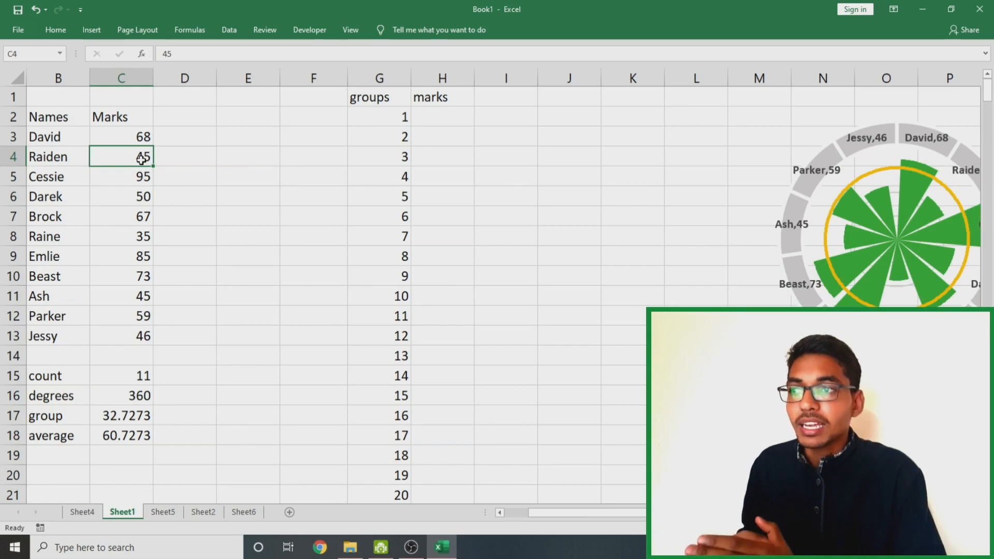
- Link H2 to the first student's mark with the formula =C3
click(447, 119)
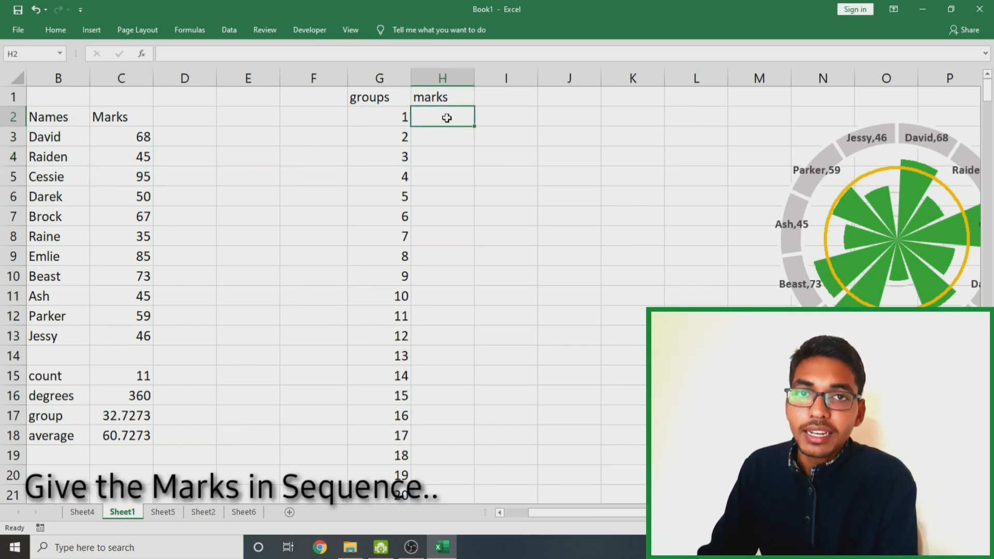
text(=)
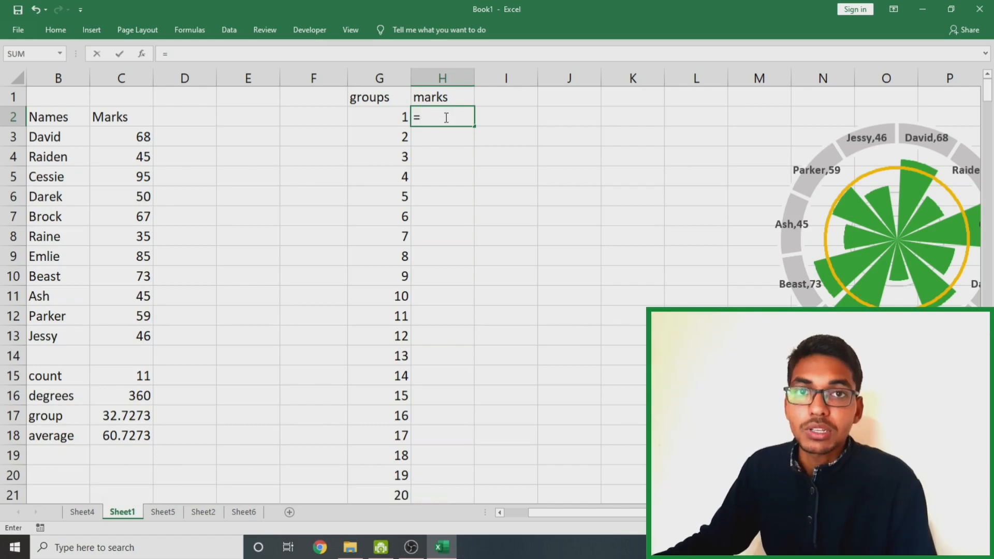
click(139, 139)
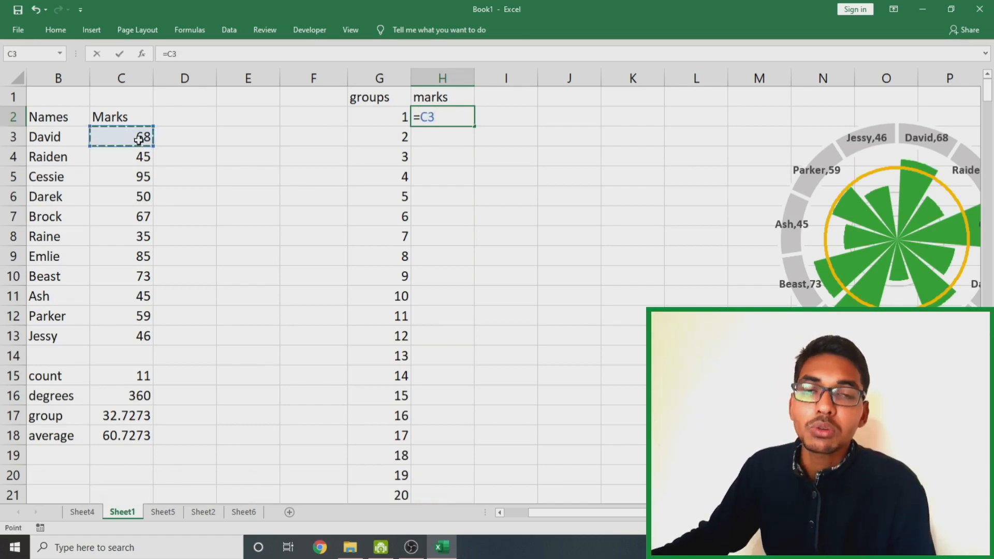
key(Return)
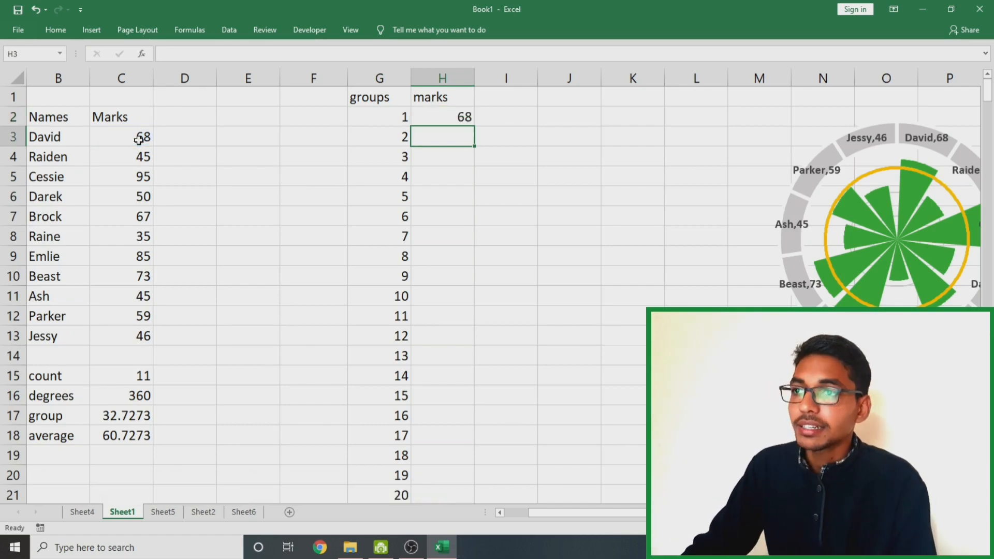
- Try to fill the relative formula in H2 down to H8, and remove the copies again
click(455, 120)
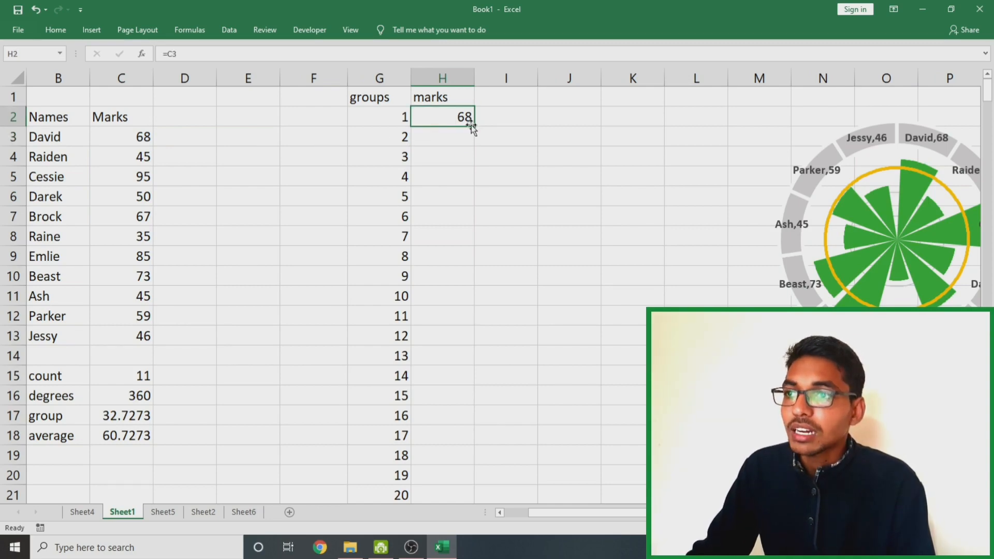
drag(473, 125, 474, 250)
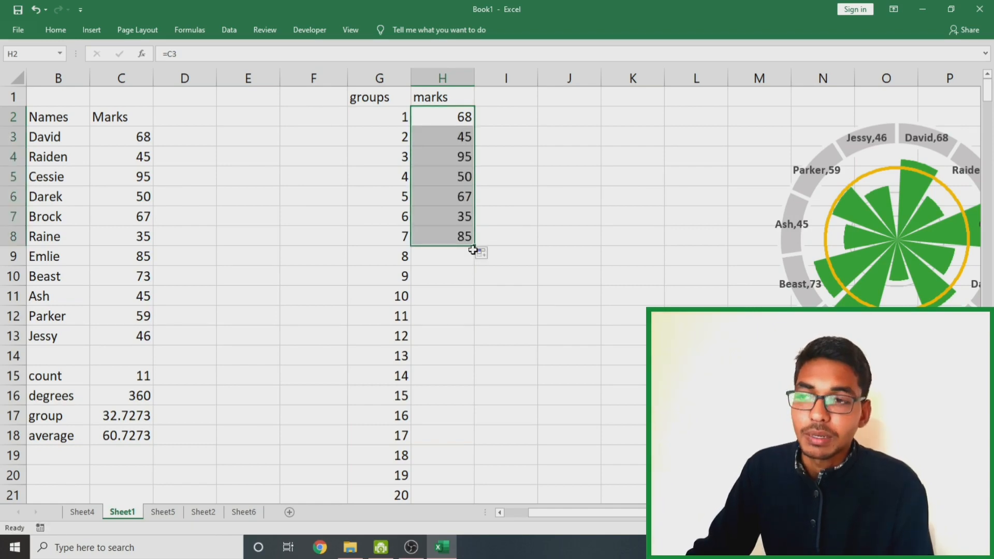
drag(474, 250, 469, 128)
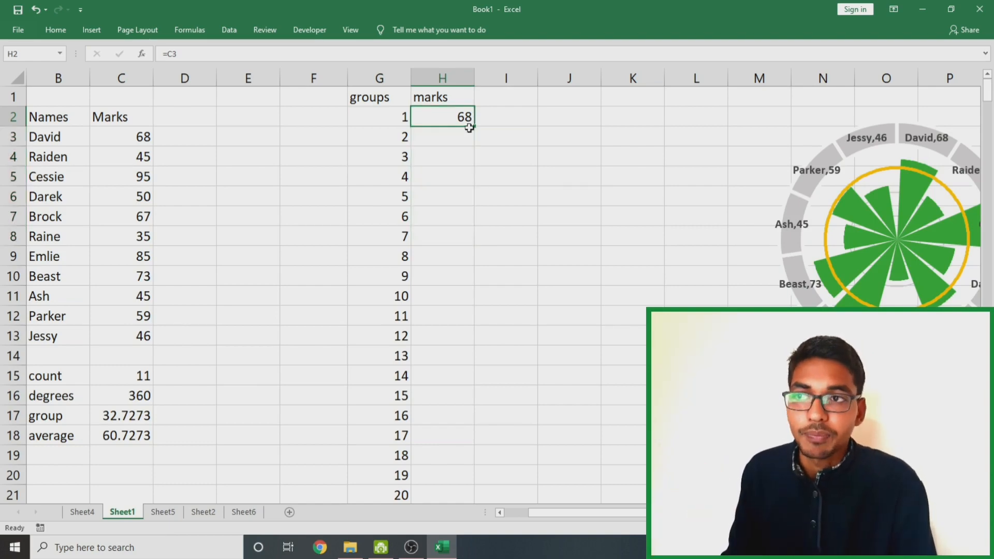
- Make the reference in H2 absolute as =$C$3 and fill it down to H33 for the first group
double_click(462, 119)
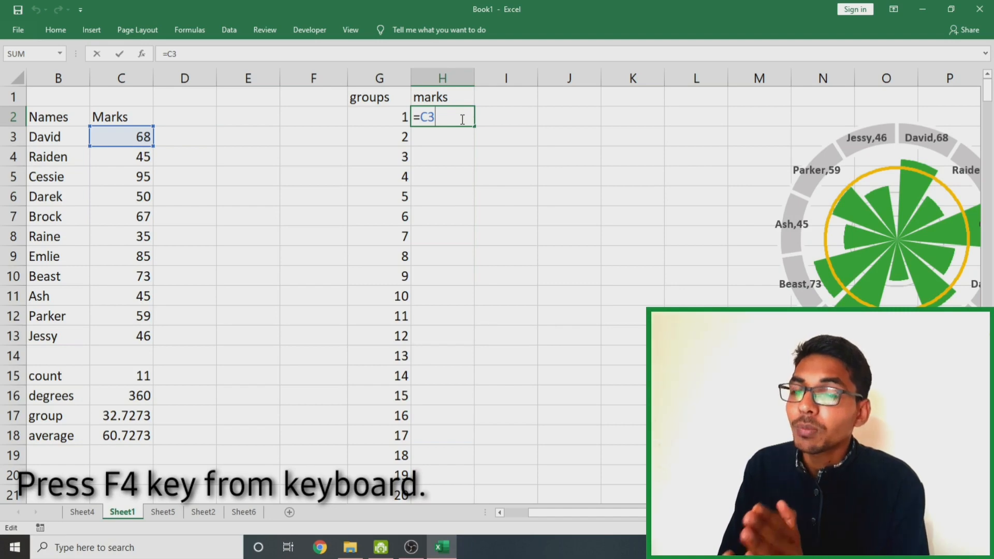
key(F4)
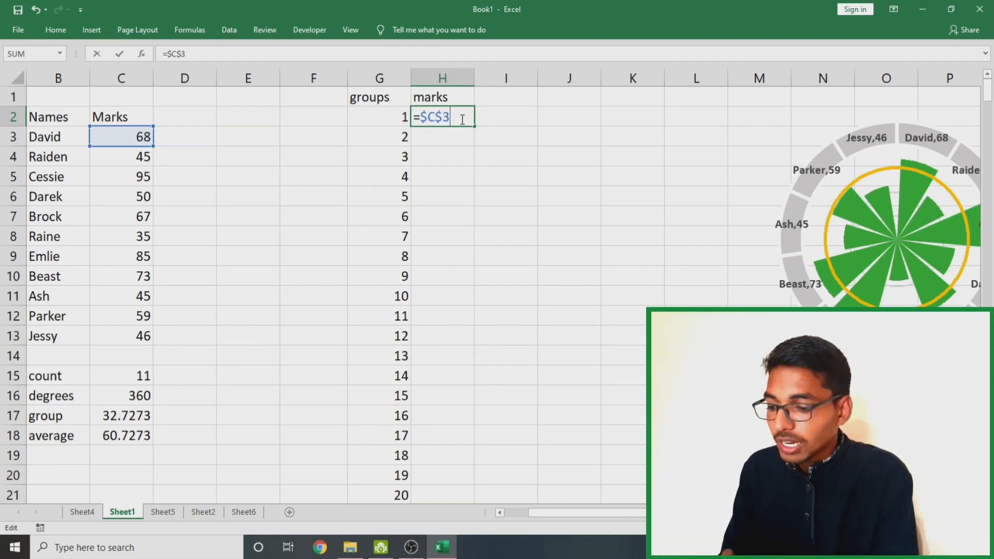
key(Return)
click(461, 119)
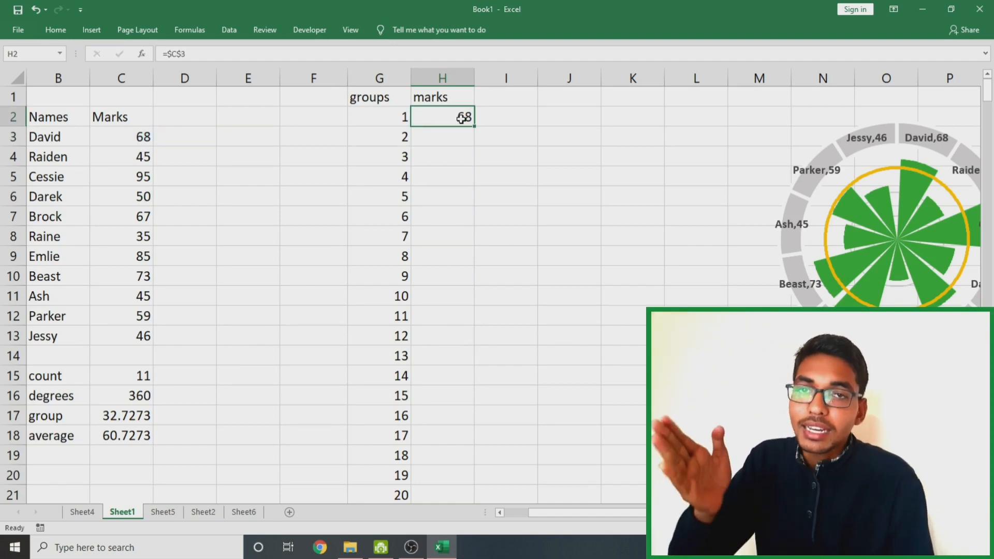
drag(473, 127, 455, 421)
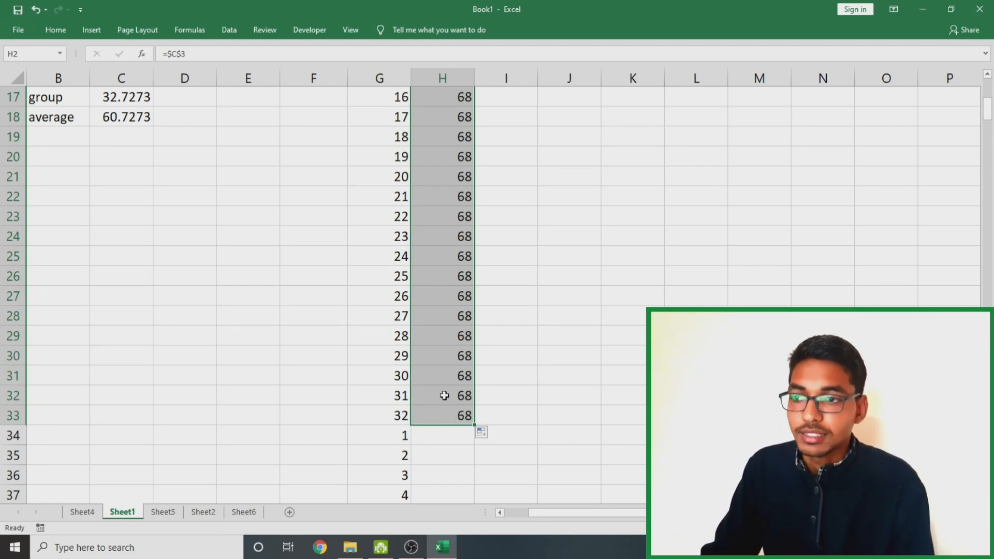
- Enter =$C$4 in H34 for the second group and fill it down to H65
double_click(443, 416)
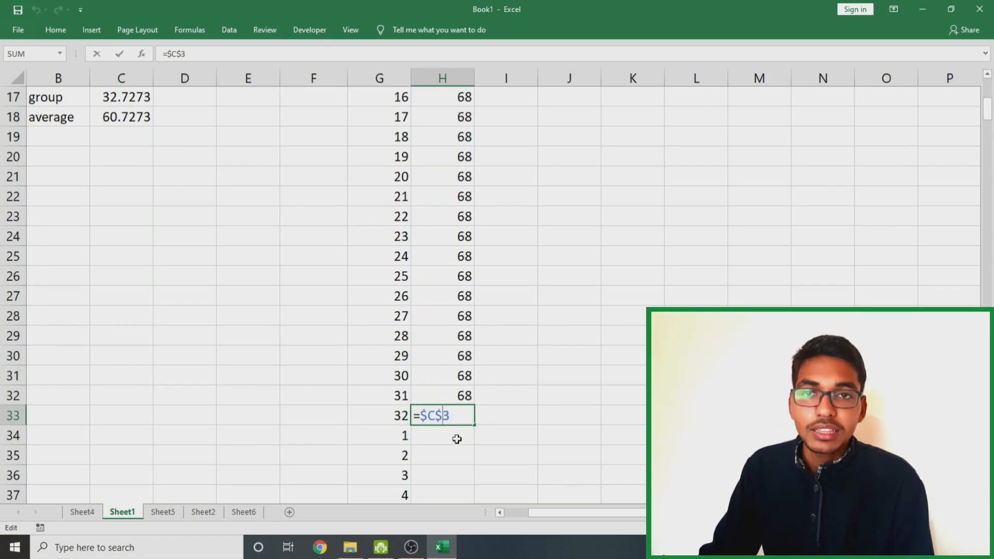
double_click(457, 438)
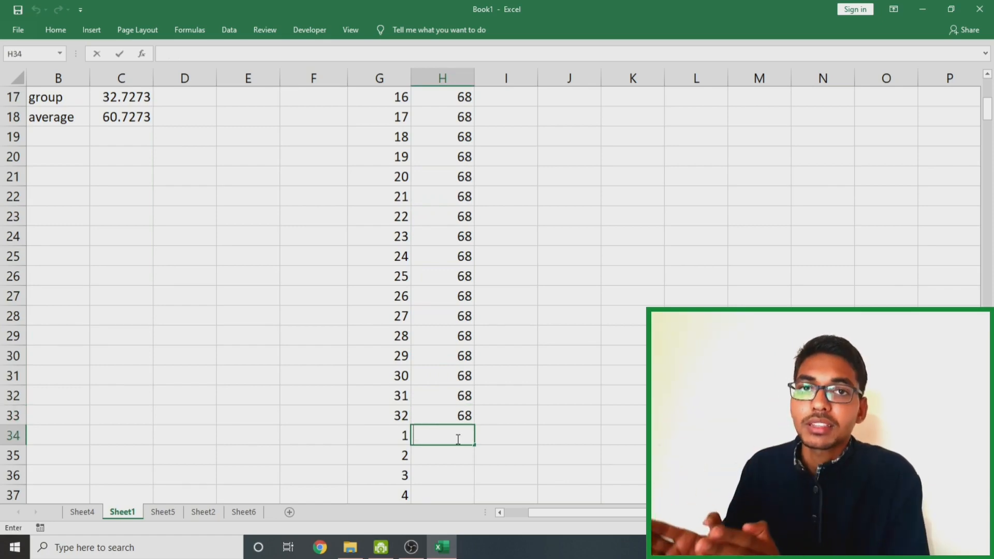
text(=)
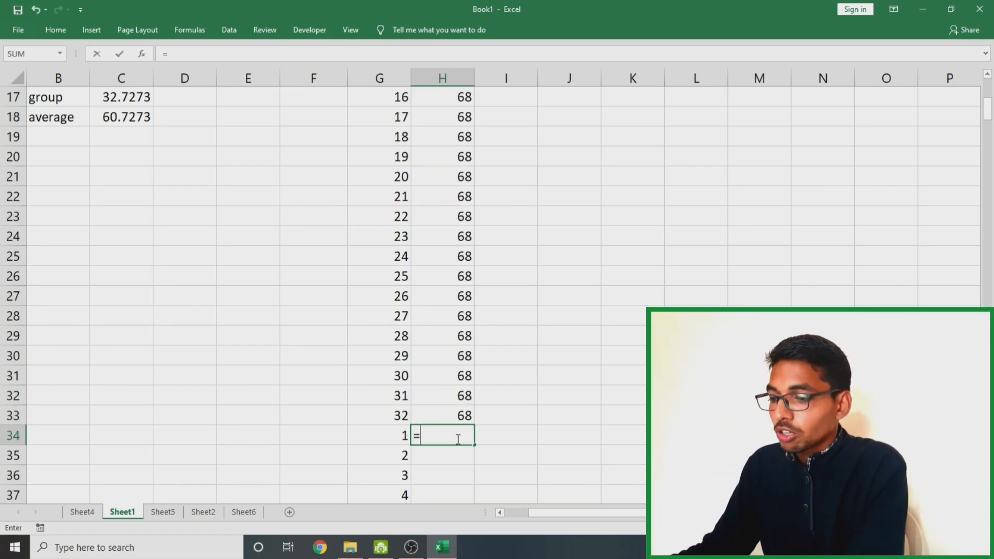
text(c4)
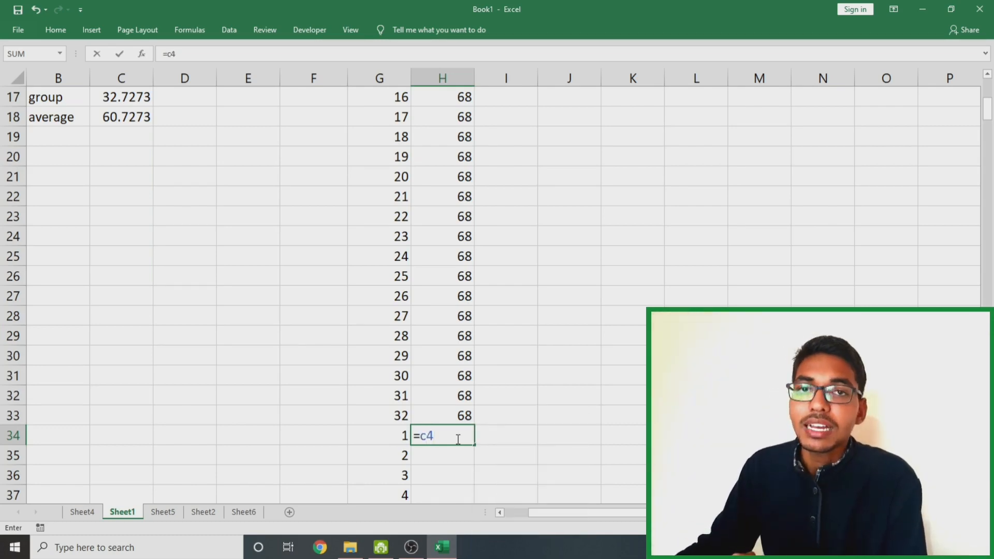
key(F4)
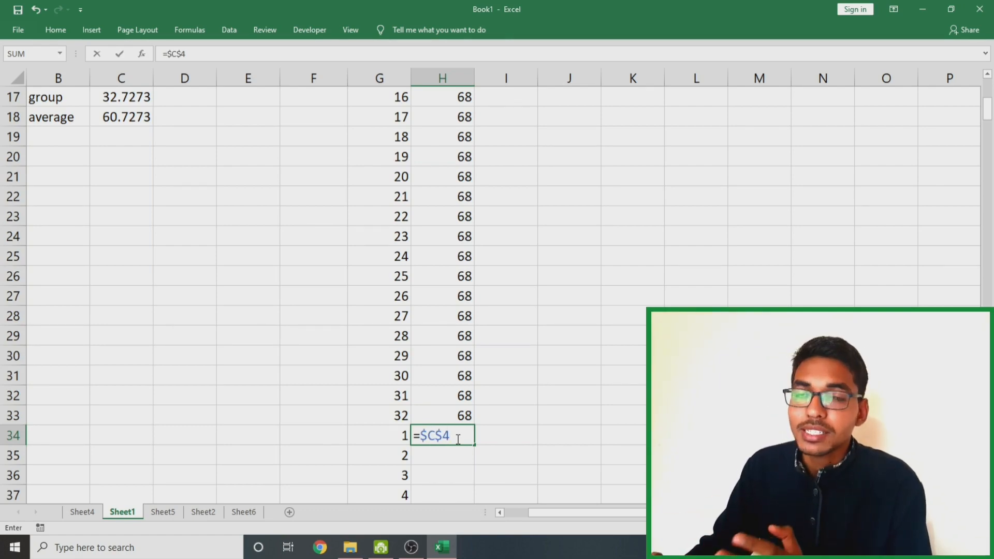
key(Return)
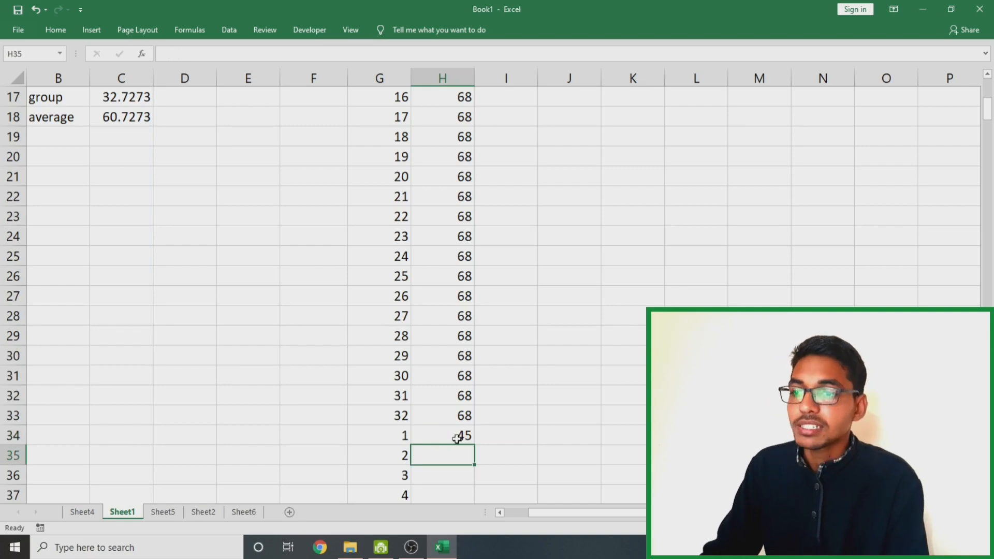
click(481, 432)
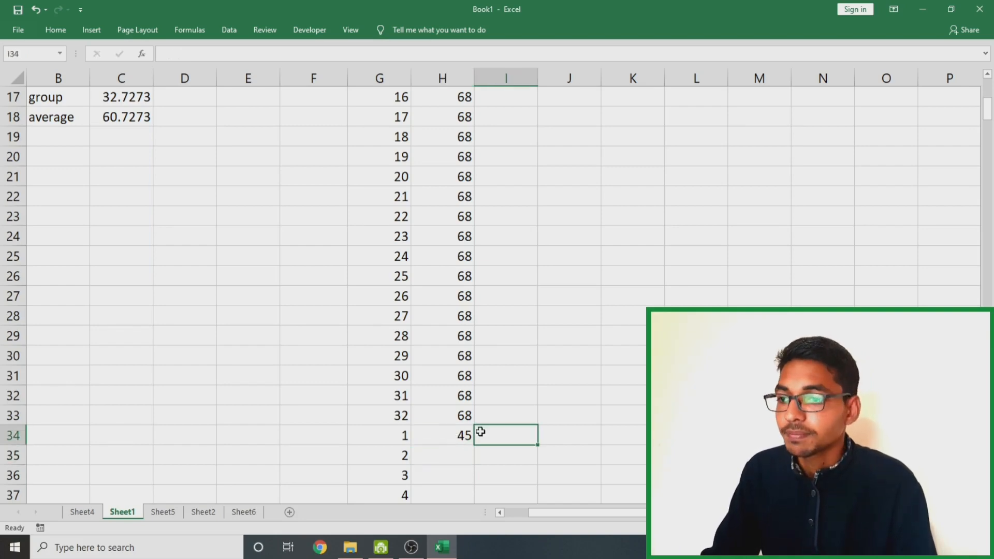
click(458, 437)
mouse_move(474, 445)
mouse_down()
mouse_move(468, 497)
mouse_move(466, 435)
mouse_move(449, 497)
mouse_up()
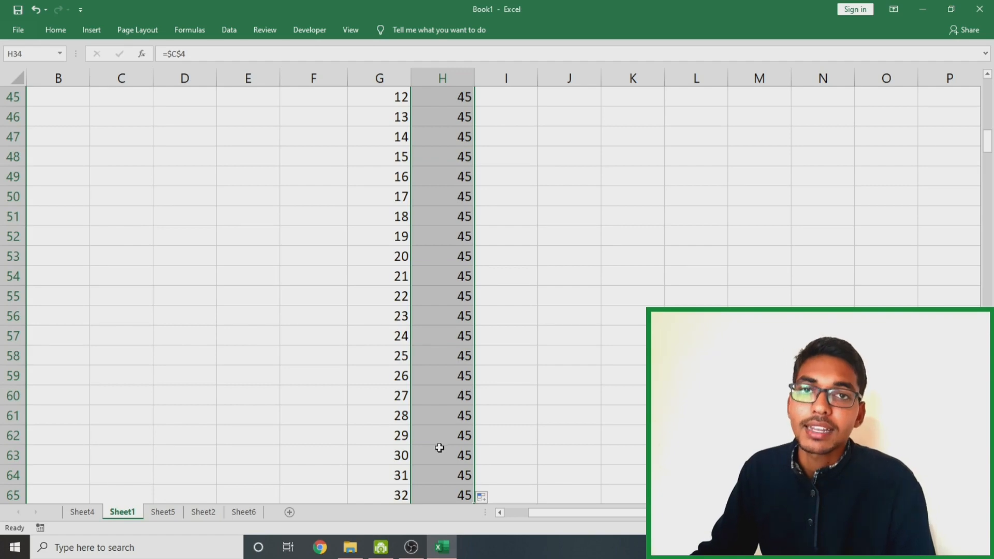
- Check the formulas in H65 and H66, where the second group's marks end and the third group's begin
scroll(438, 447, down, 2)
click(454, 394)
double_click(454, 394)
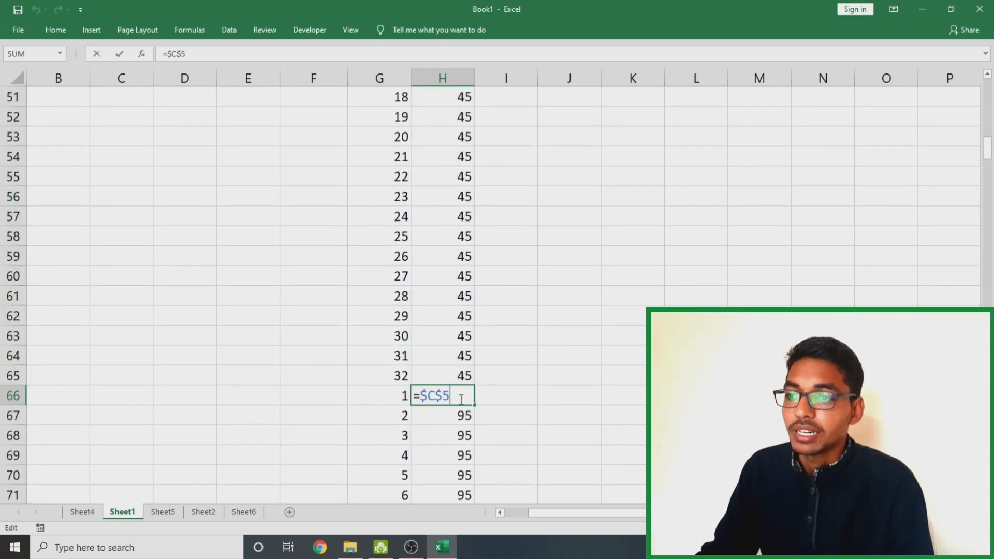
double_click(458, 376)
click(459, 390)
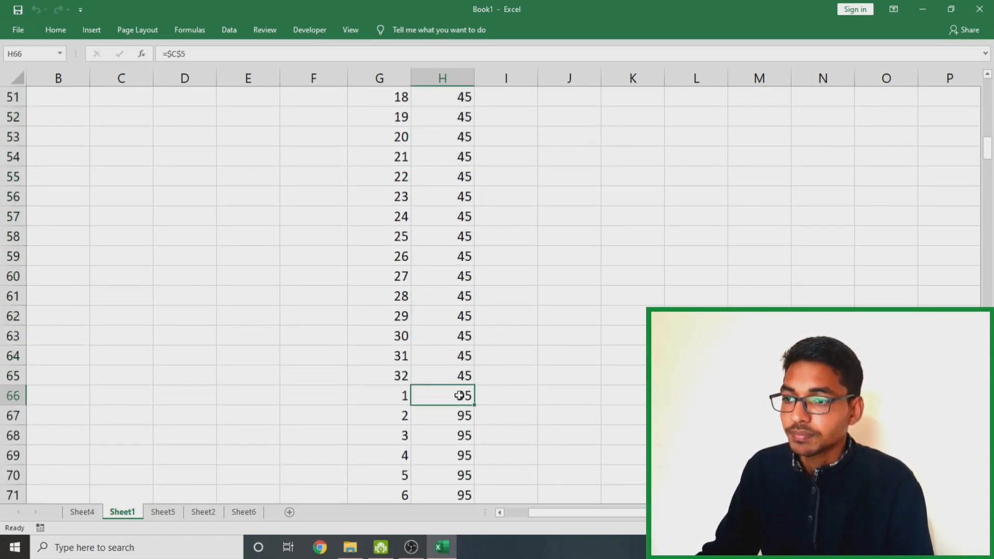
- Compare the absolute references in H65 and H66 once more and review the marks column down to its end
double_click(460, 377)
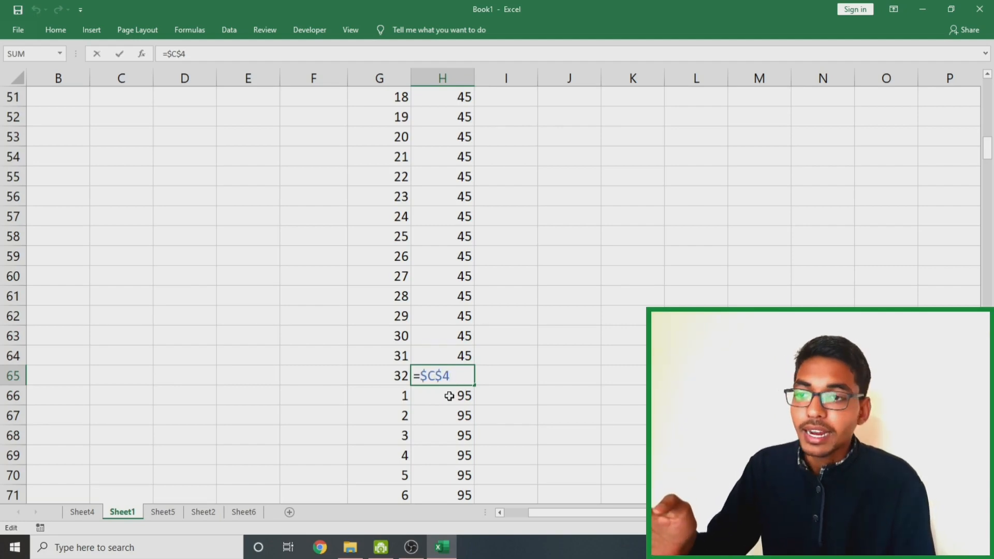
double_click(450, 395)
click(519, 385)
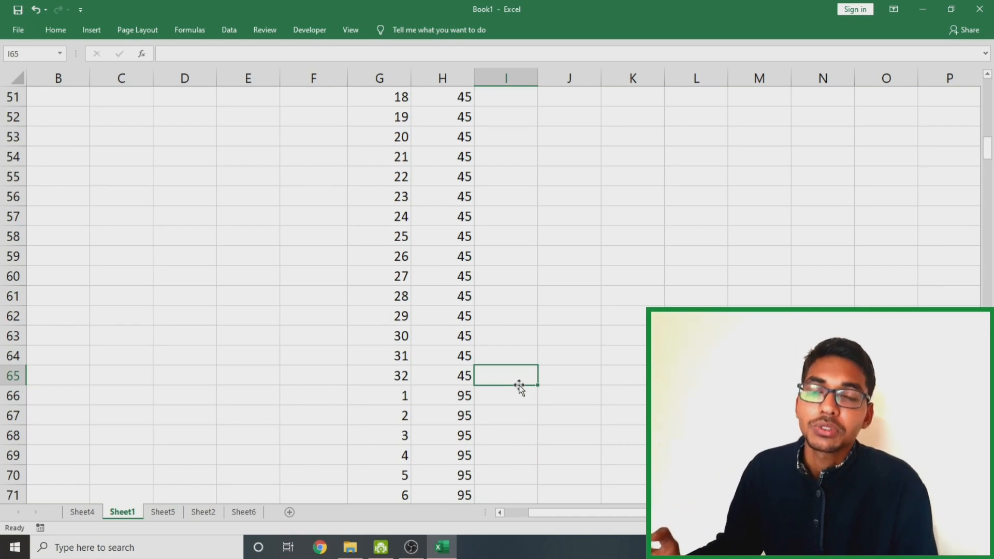
drag(987, 149, 989, 508)
- Add the header average in I1 and enter the absolute reference =$C$18 in I2
click(519, 369)
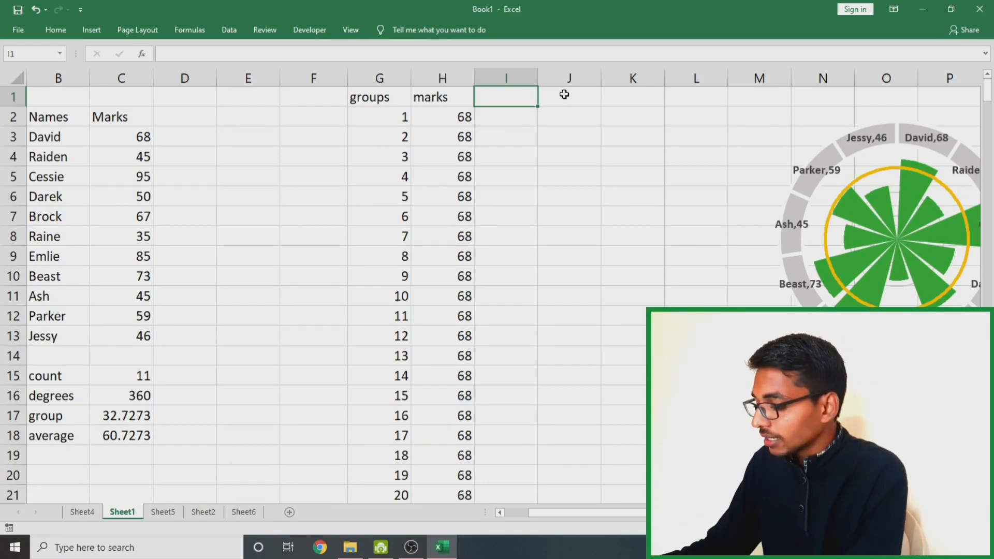
text(average)
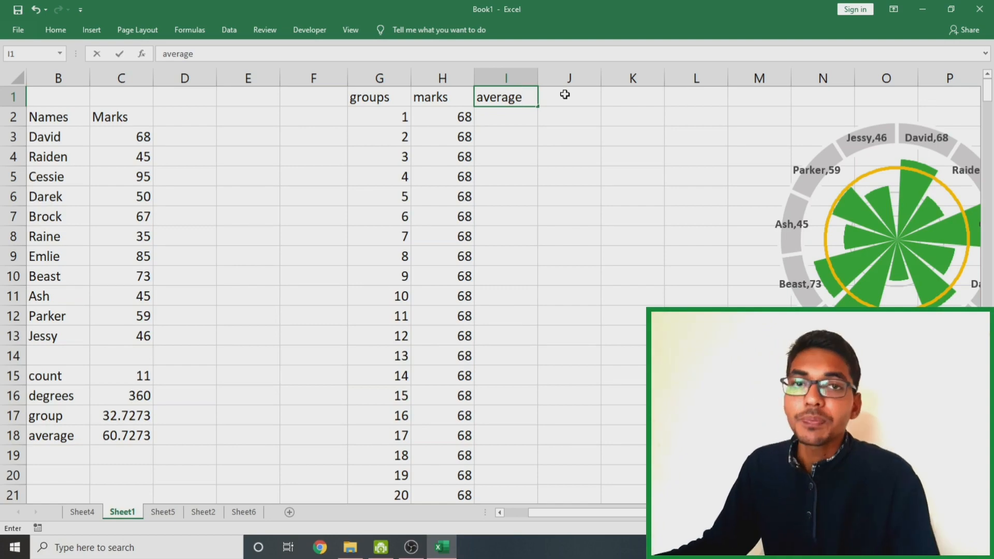
click(513, 111)
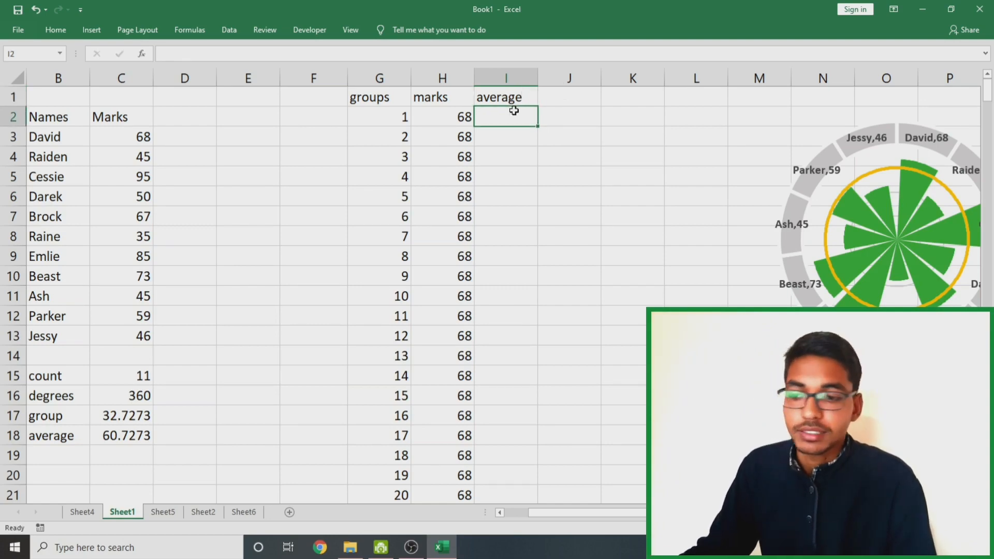
text(=)
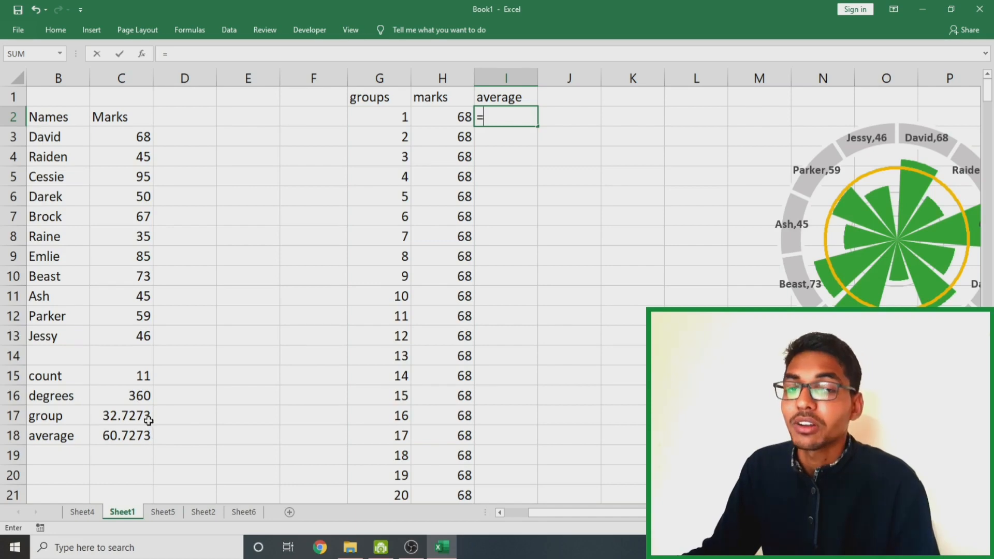
click(122, 440)
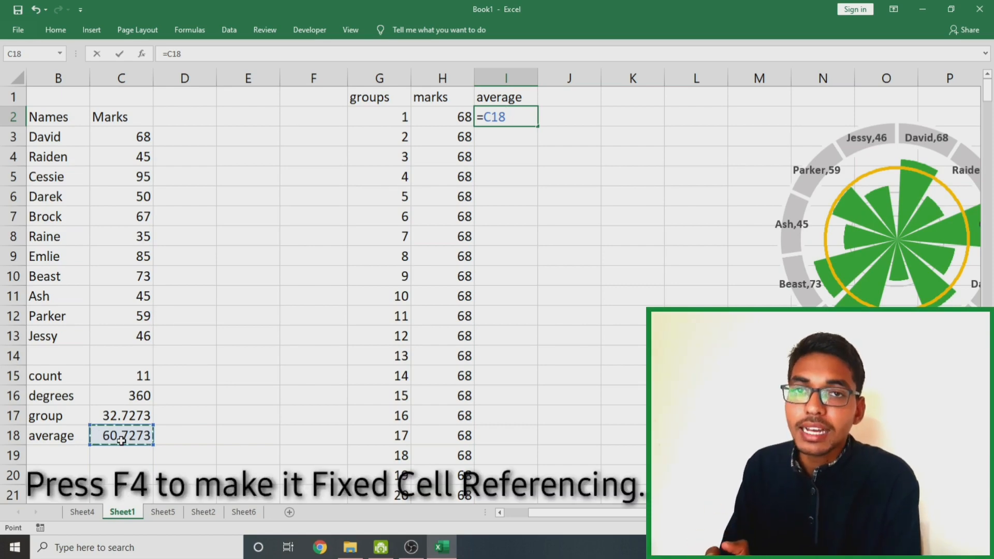
key(F4)
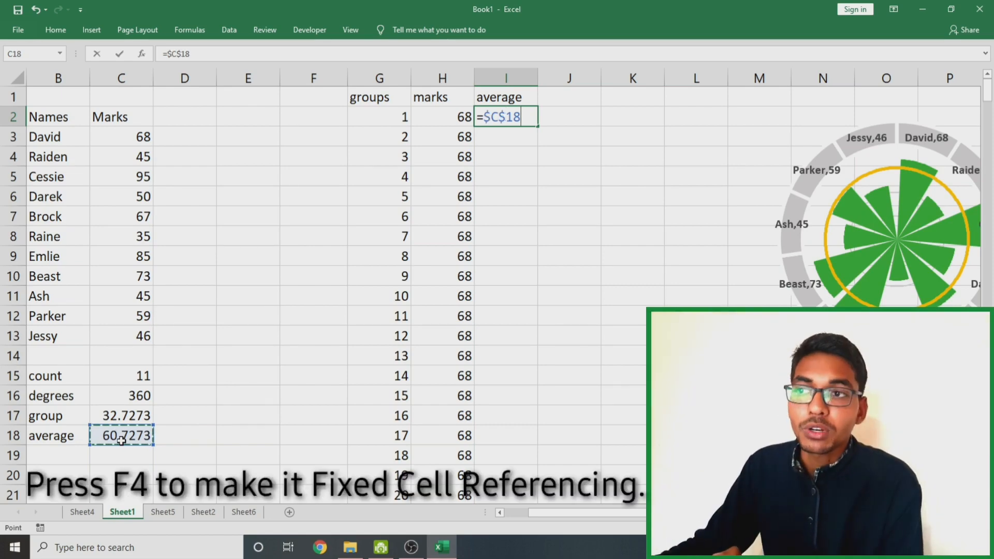
text(\)
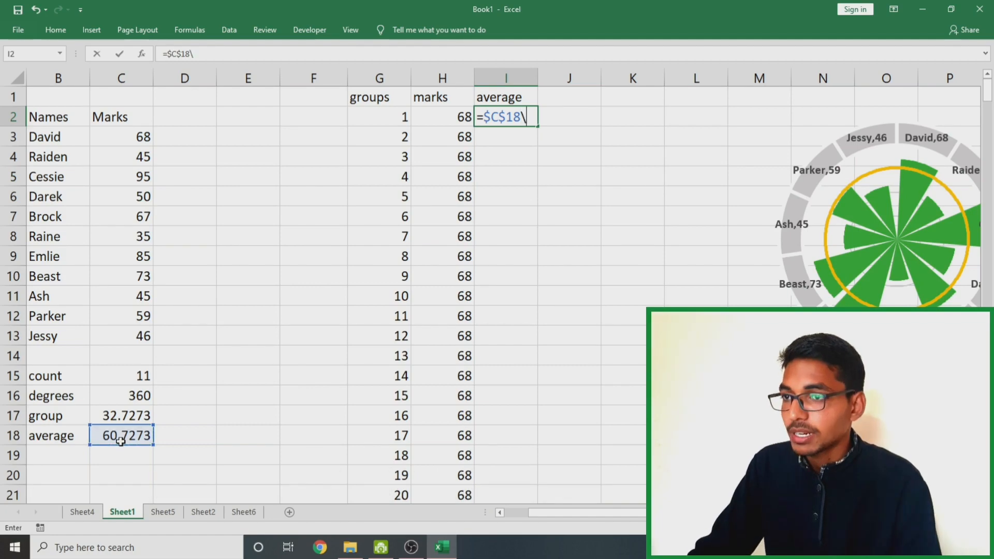
key(Return)
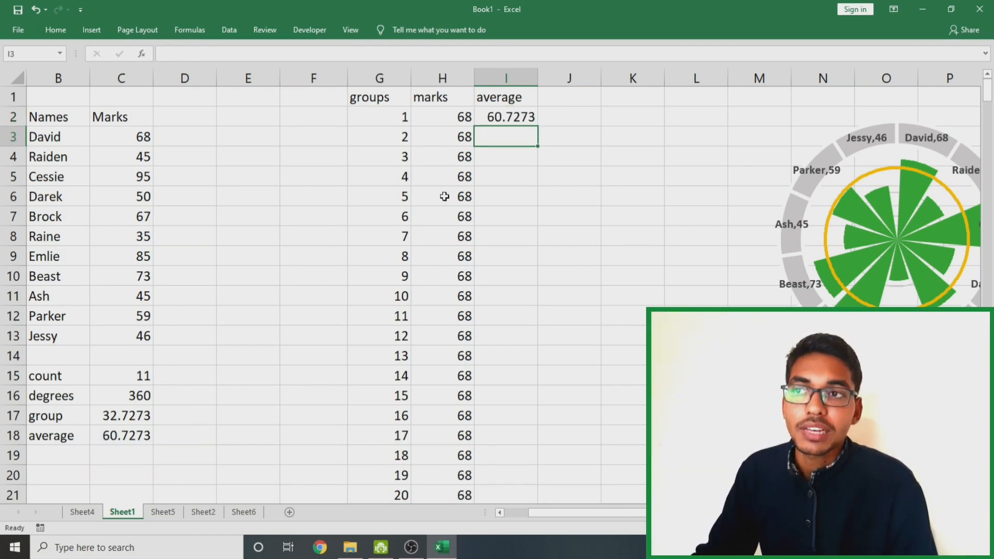
- Fill the average formula from I2 down to I361 and check the column's last rows
click(505, 117)
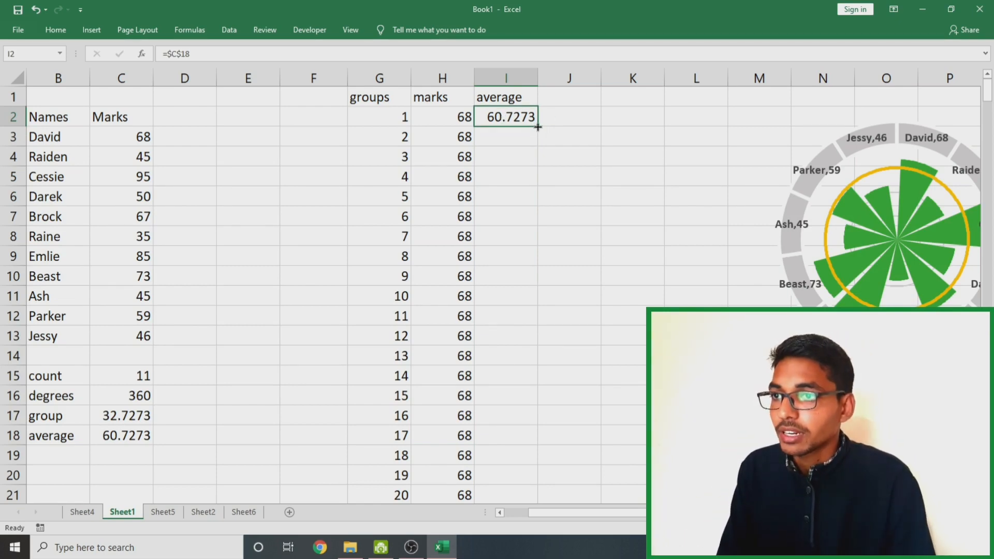
drag(538, 127, 512, 361)
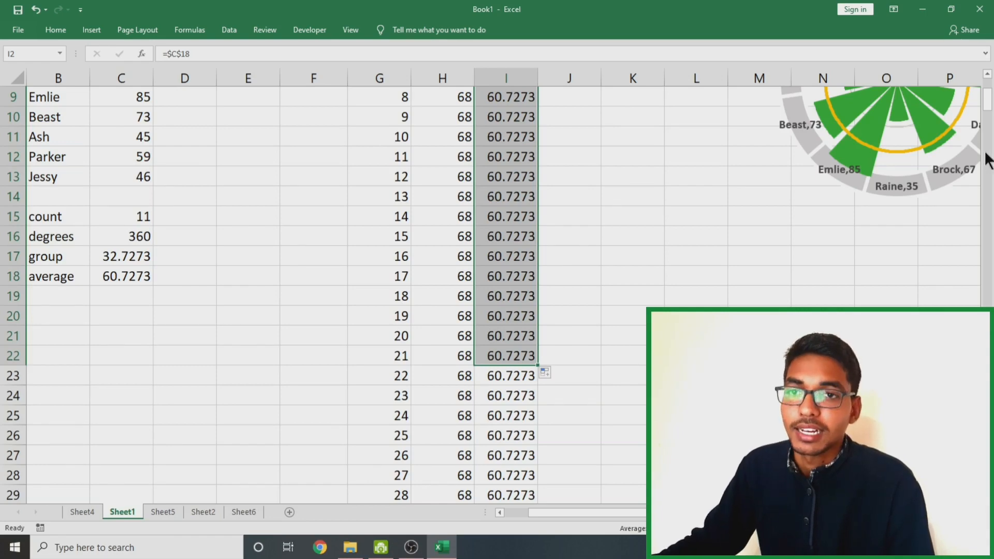
drag(988, 121, 988, 408)
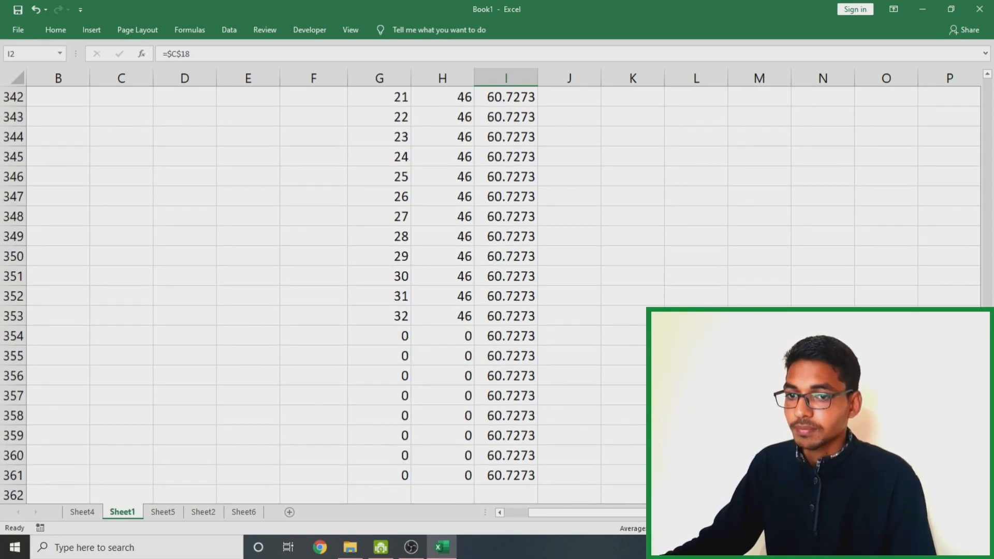
click(605, 453)
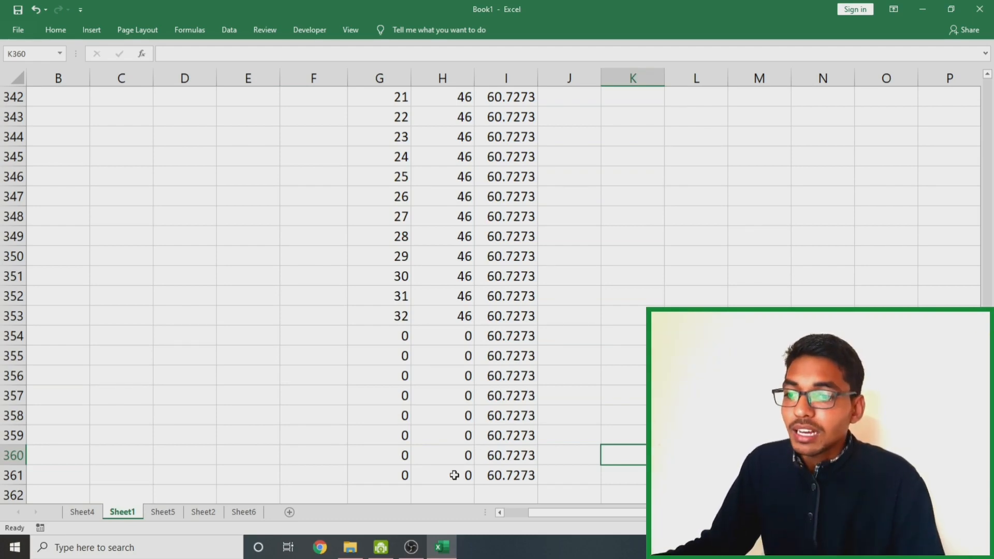
- Insert a Filled Radar chart from the marks and average columns, H1:I361, including their headers
drag(453, 476, 500, 476)
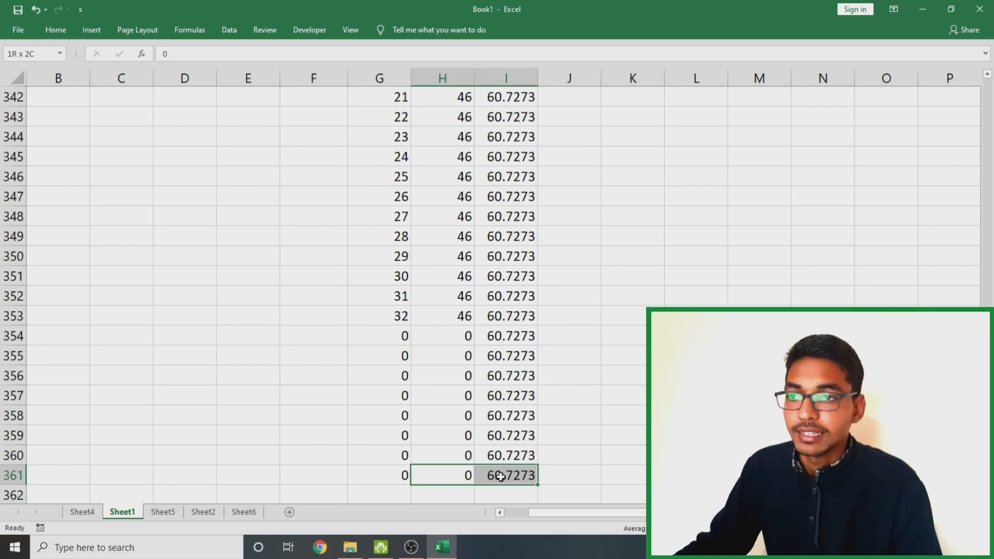
drag(500, 477, 527, 10)
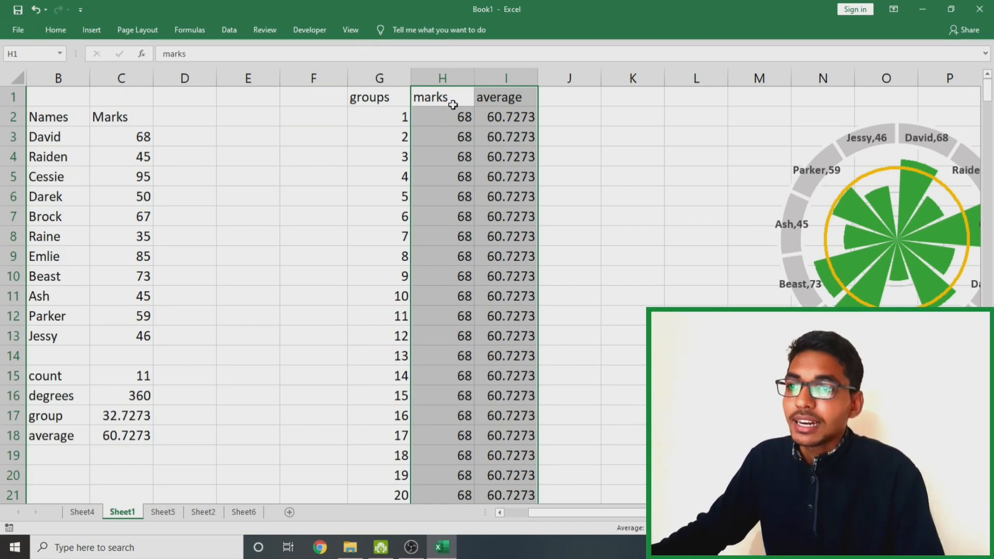
click(97, 30)
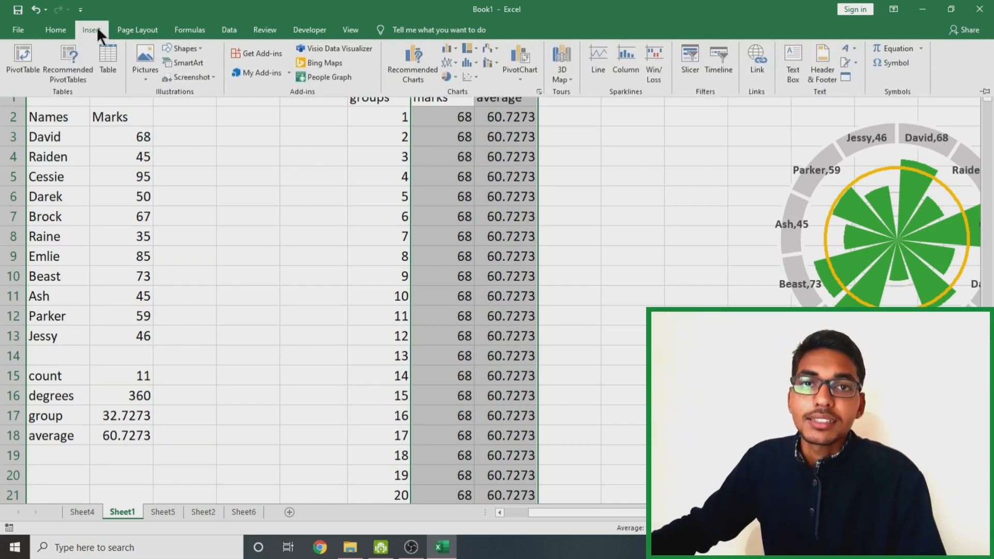
click(409, 63)
drag(409, 85, 363, 61)
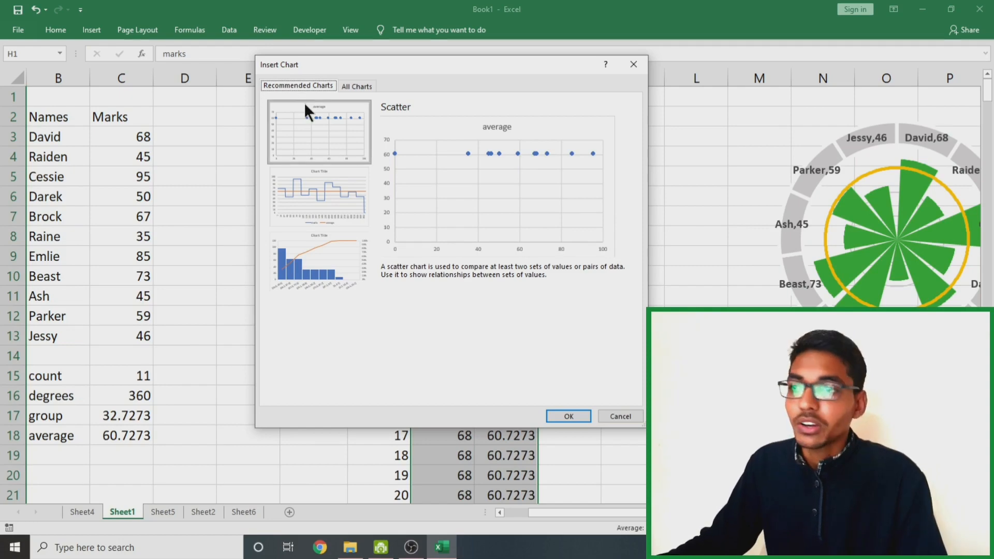
click(346, 86)
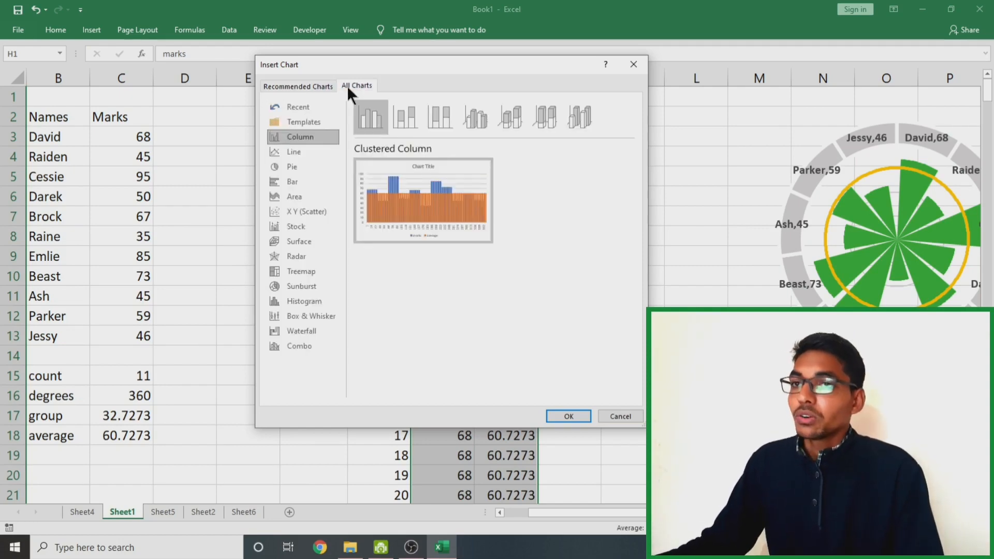
click(293, 254)
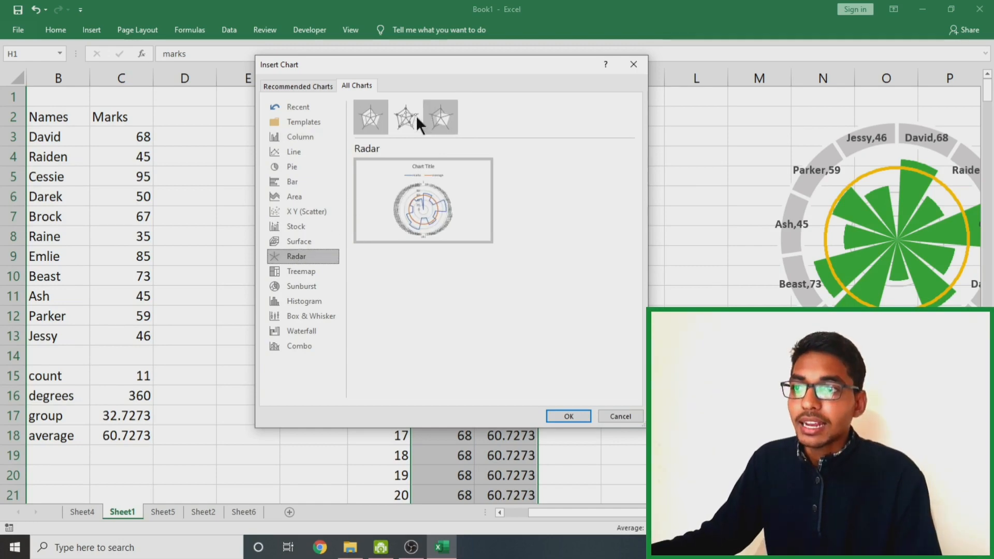
click(437, 117)
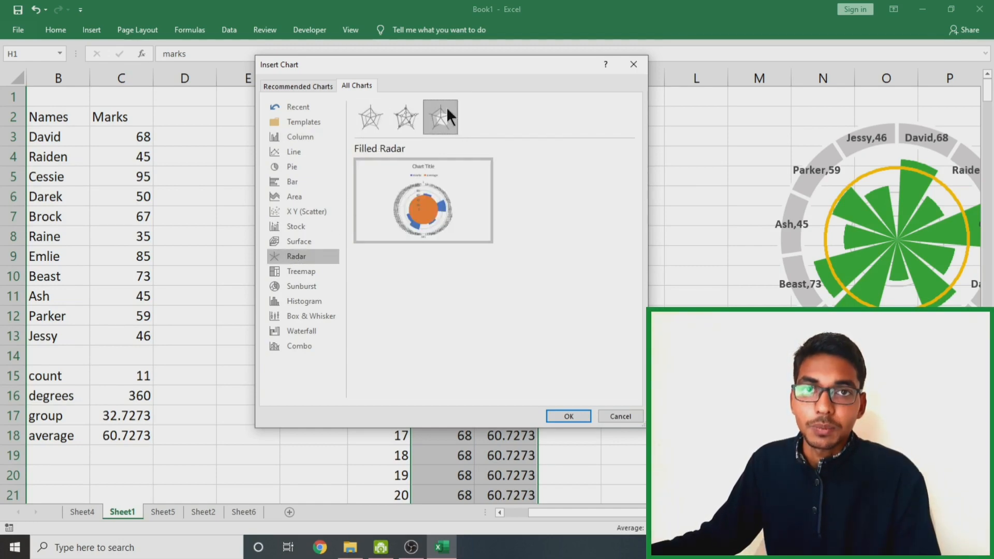
click(569, 416)
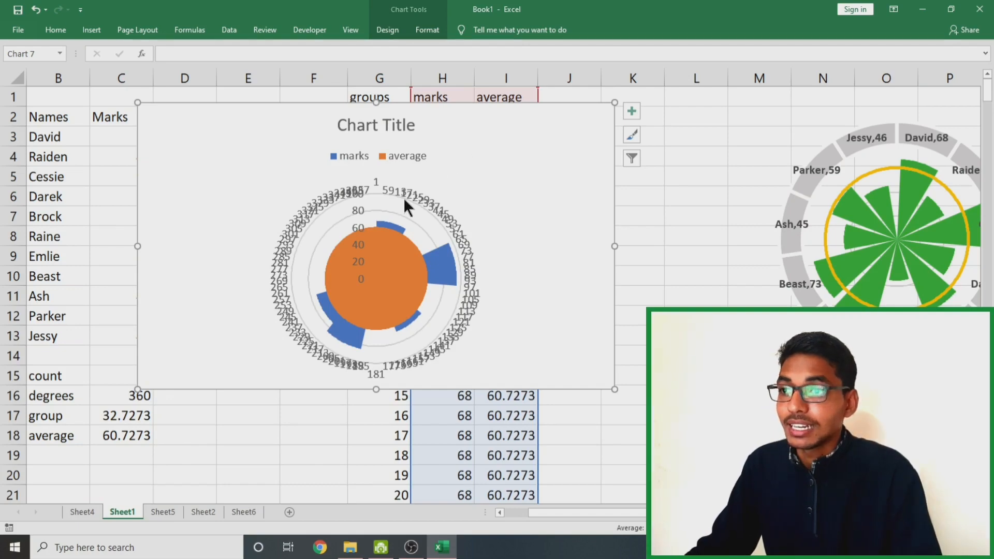
- Delete the category labels, value axis labels, legend and title from the radar chart
click(413, 191)
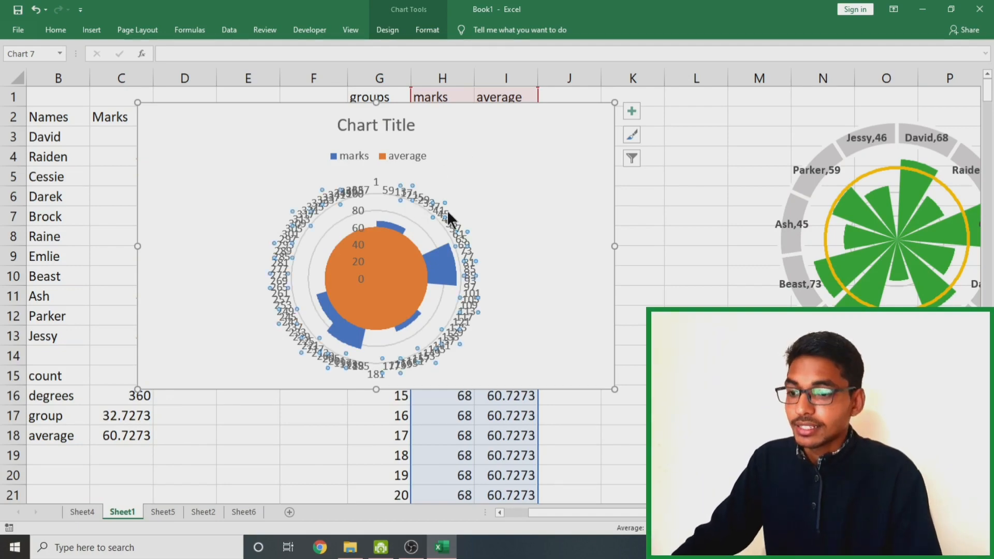
key(Delete)
click(355, 221)
key(Delete)
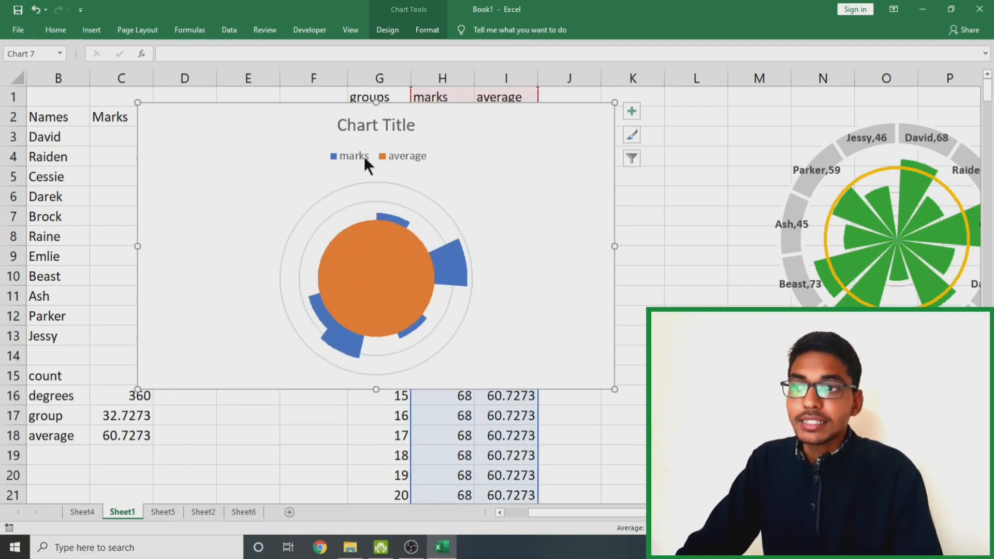
click(363, 157)
key(Delete)
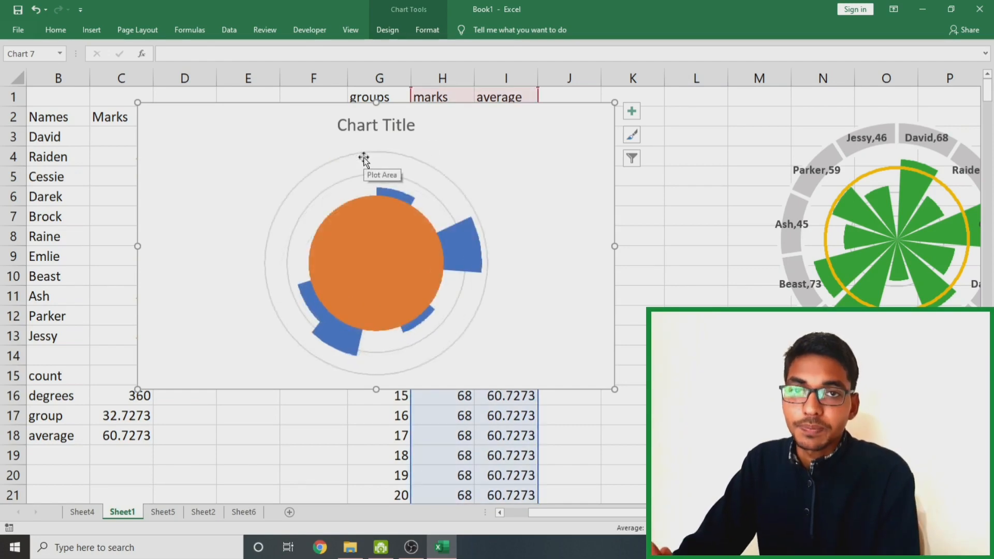
click(381, 125)
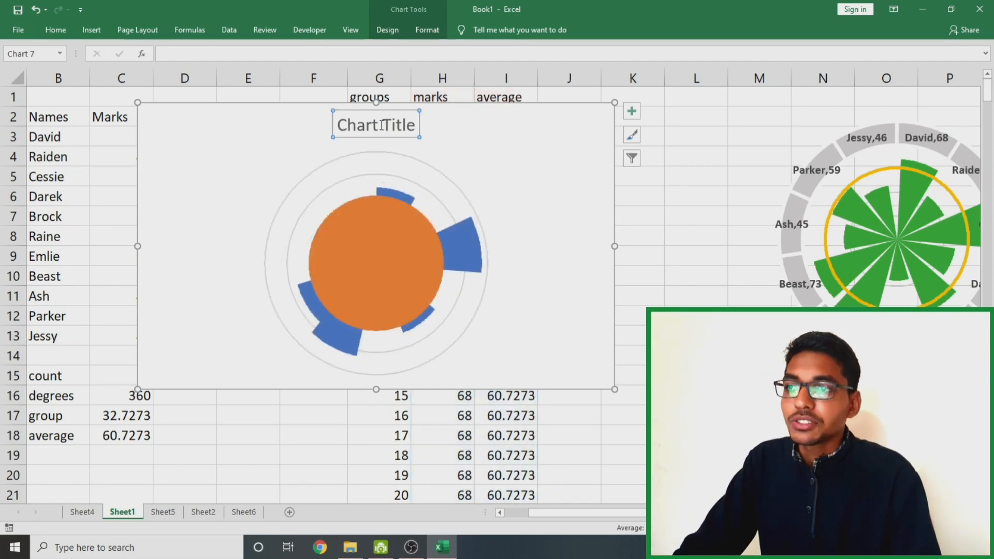
key(Delete)
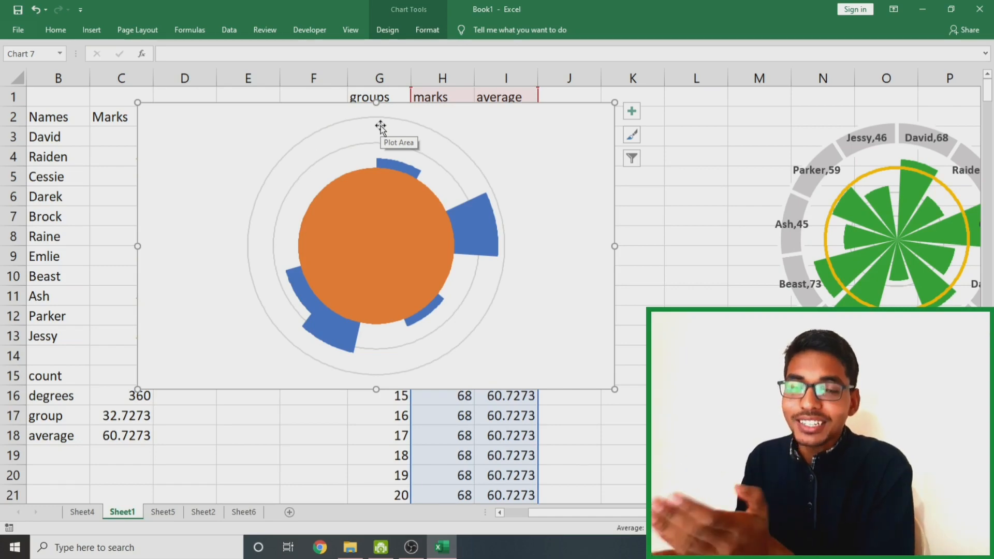
- Change the radar chart to a custom combo type with the marks series set to Filled Radar
right_click(560, 136)
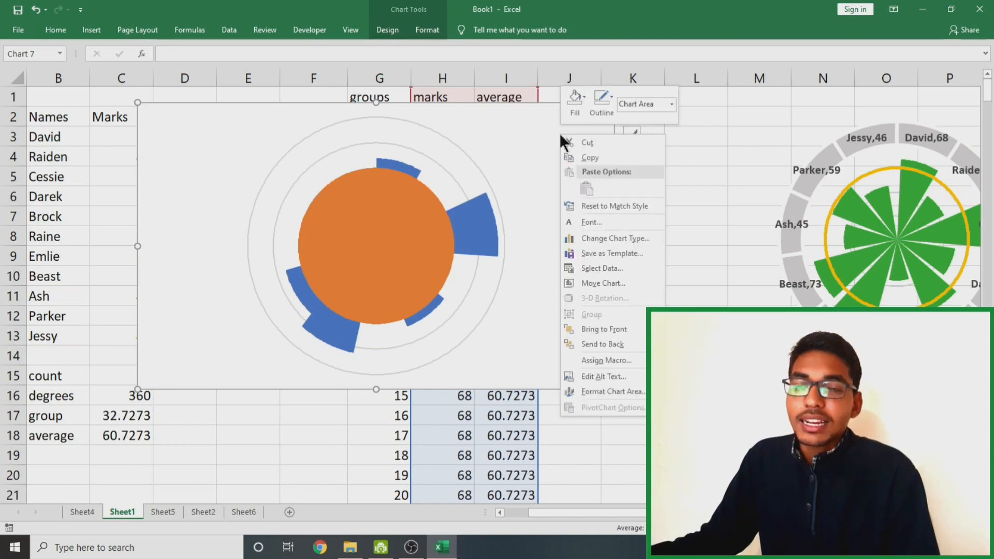
click(591, 239)
drag(514, 85, 449, 84)
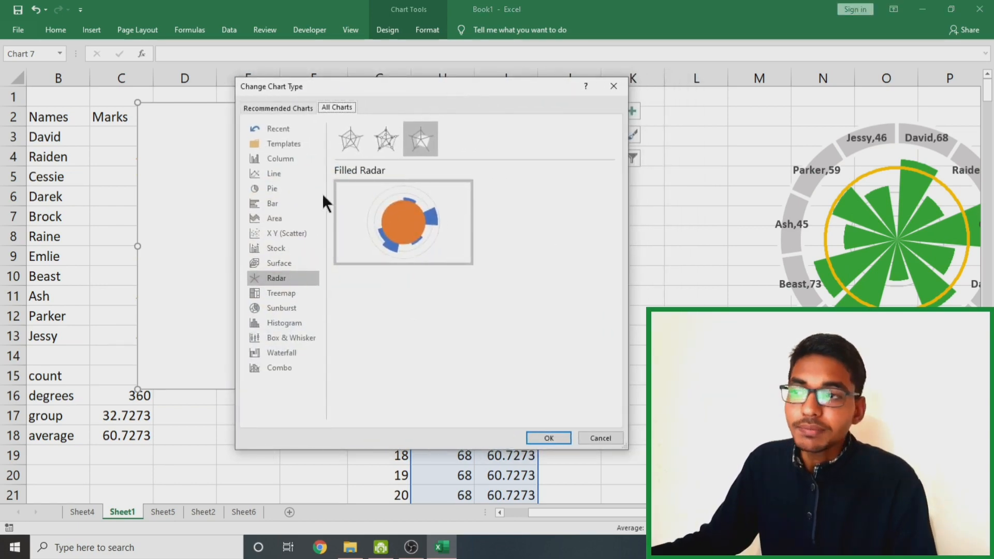
click(261, 368)
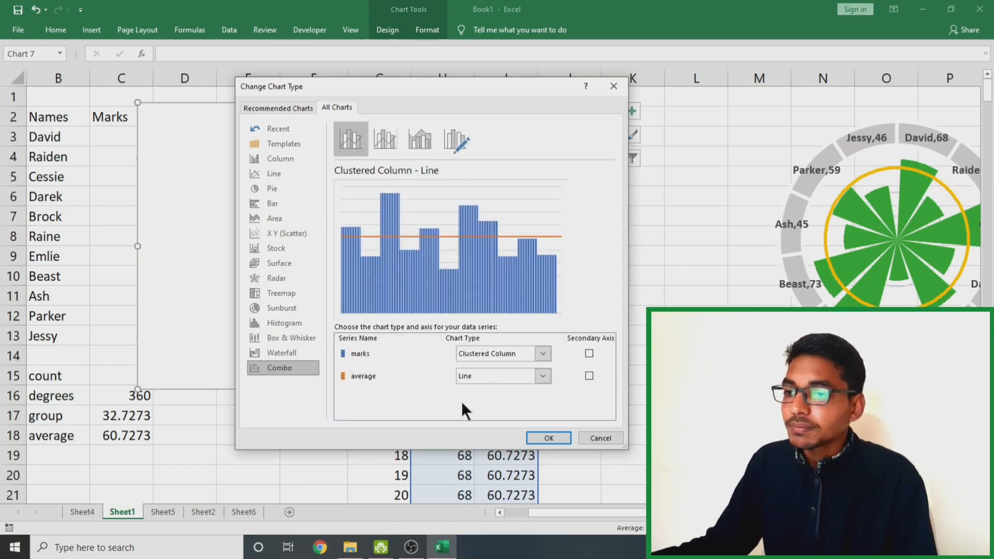
click(544, 353)
scroll(531, 240, down, 3)
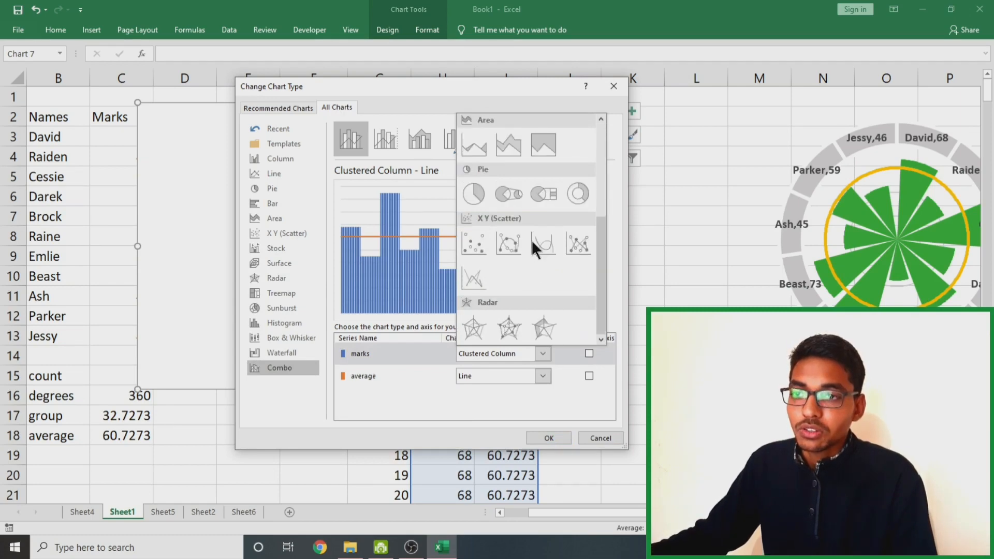
click(544, 328)
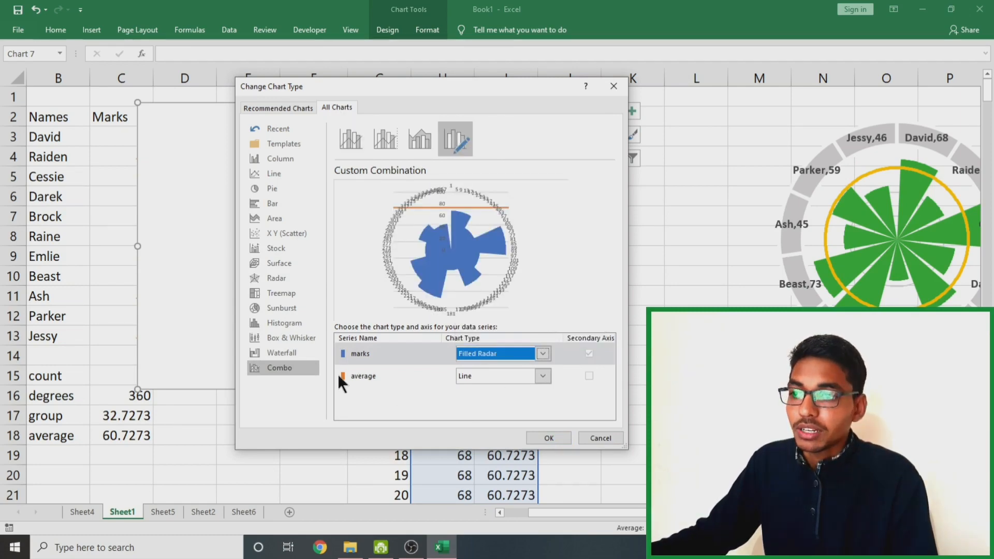
- Set the average series to Radar, take the marks series off the secondary axis and apply the combo chart
click(542, 377)
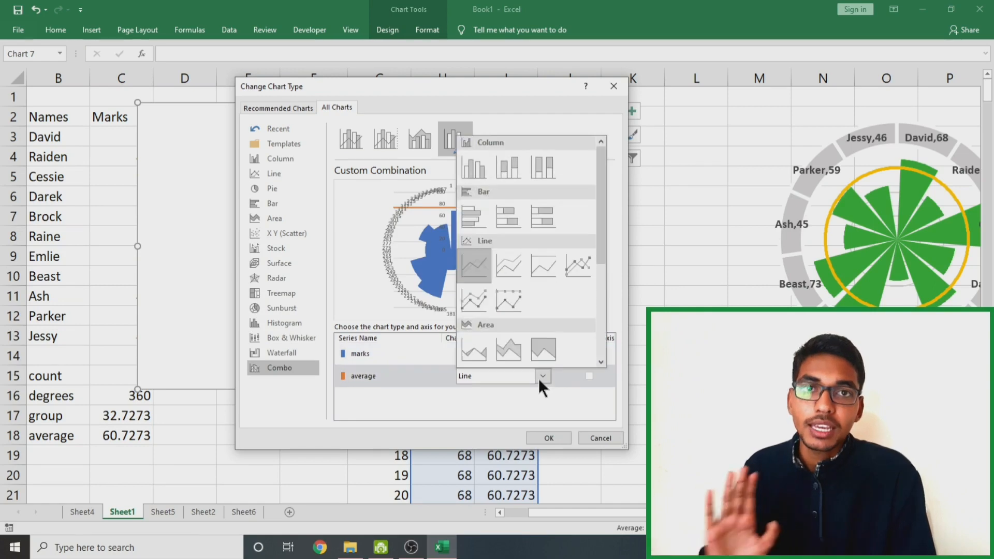
scroll(526, 266, down, 3)
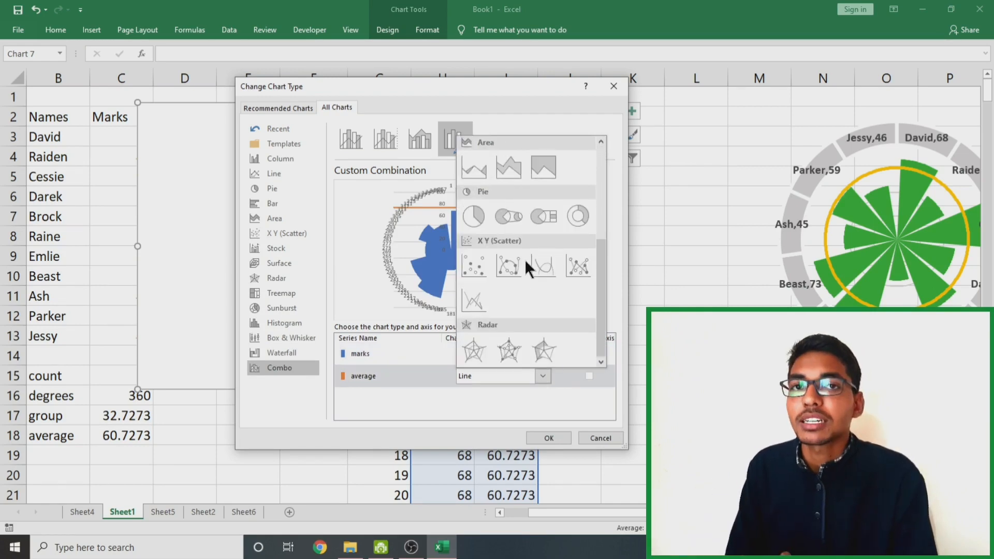
click(475, 346)
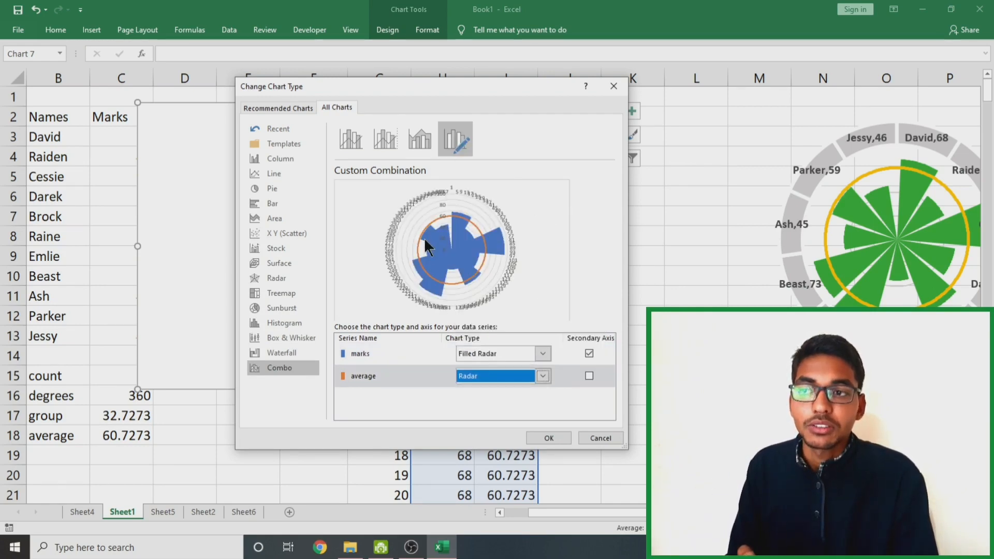
click(588, 352)
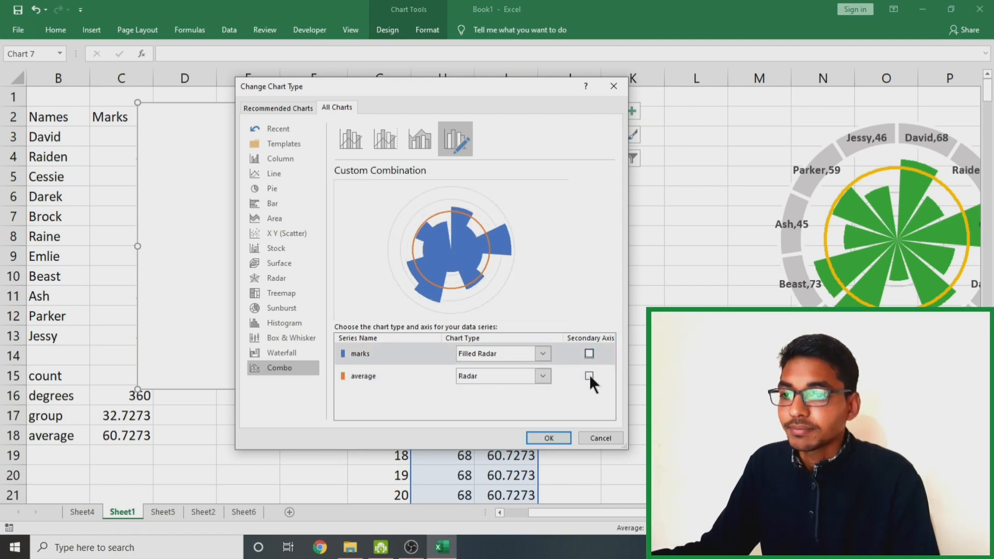
click(554, 438)
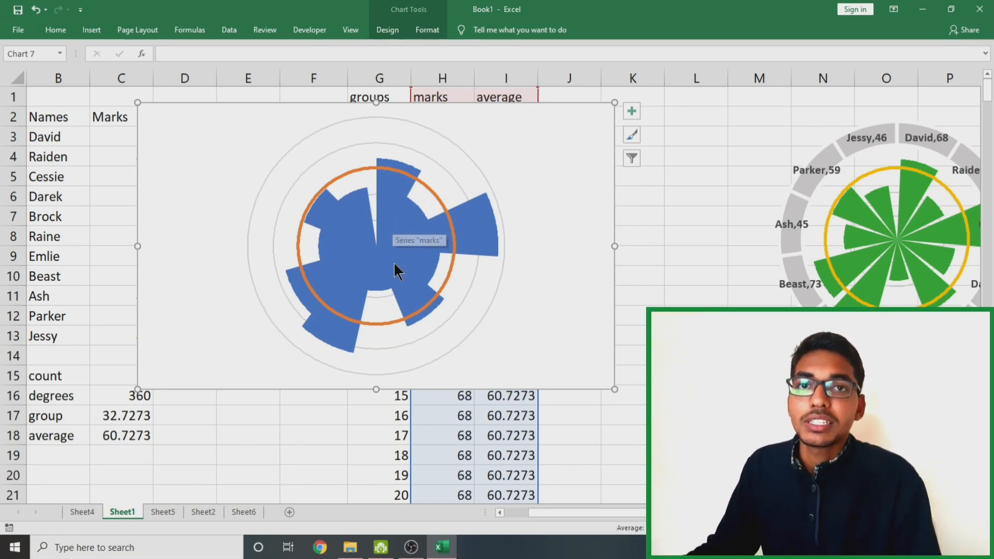
- Move the combo chart clear of the groups, marks and average columns so it starts at column K
drag(511, 149, 725, 167)
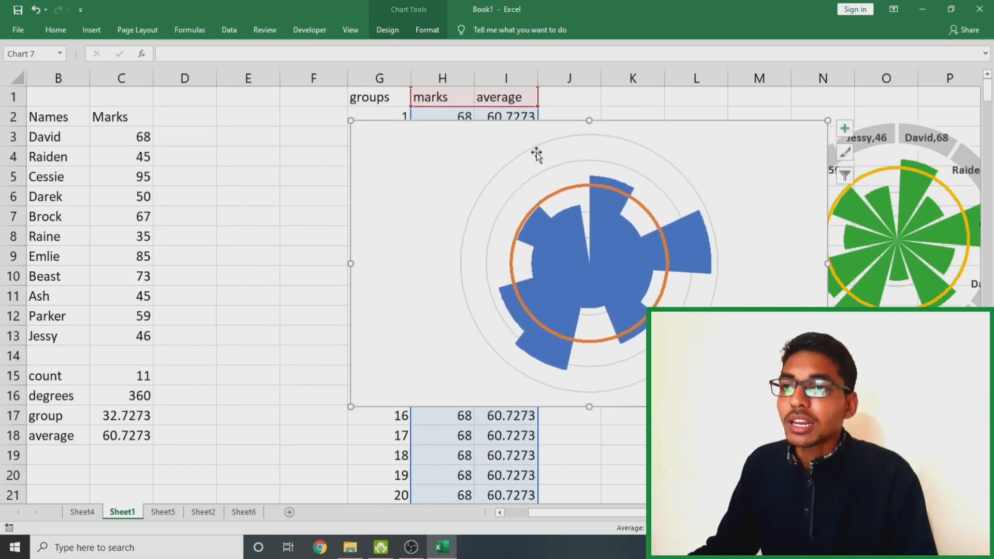
click(471, 153)
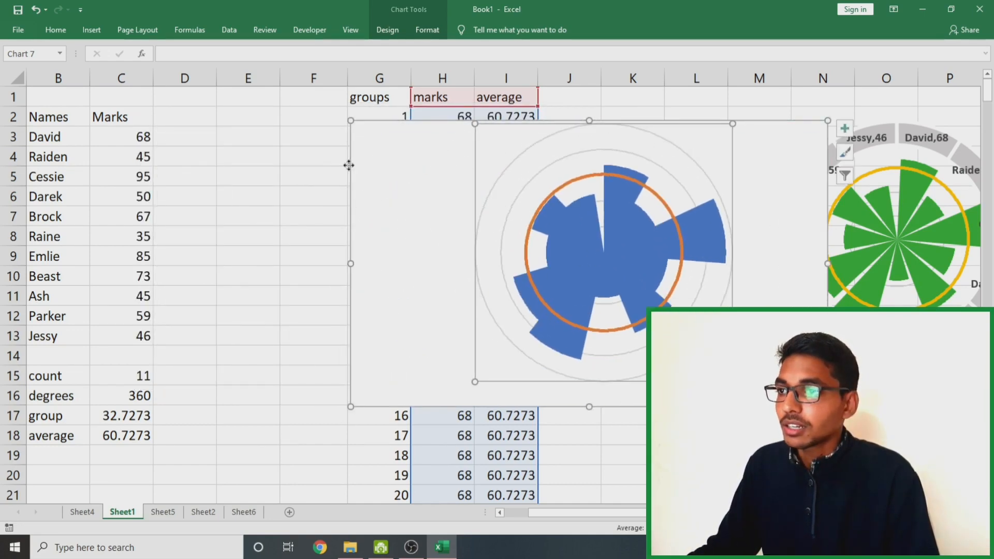
drag(349, 164, 608, 156)
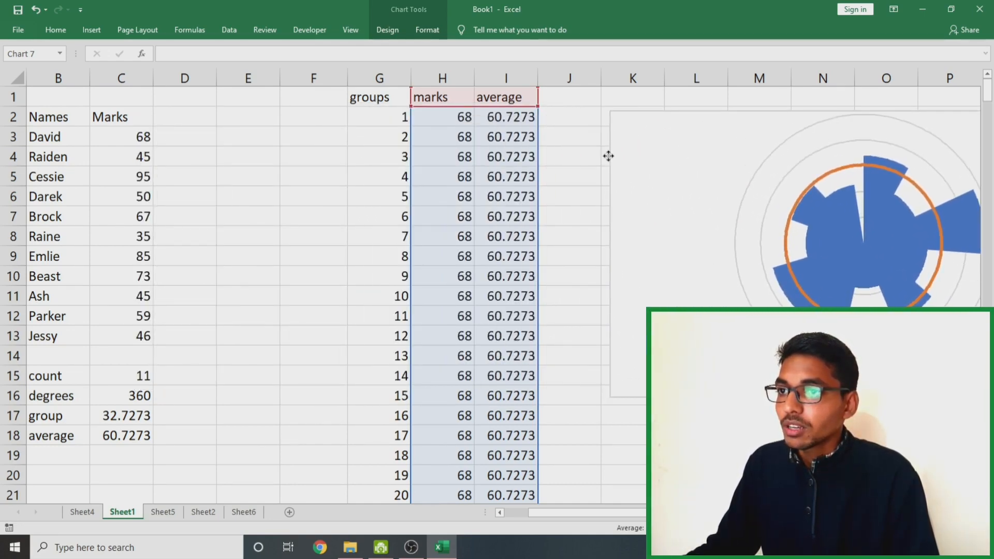
click(549, 144)
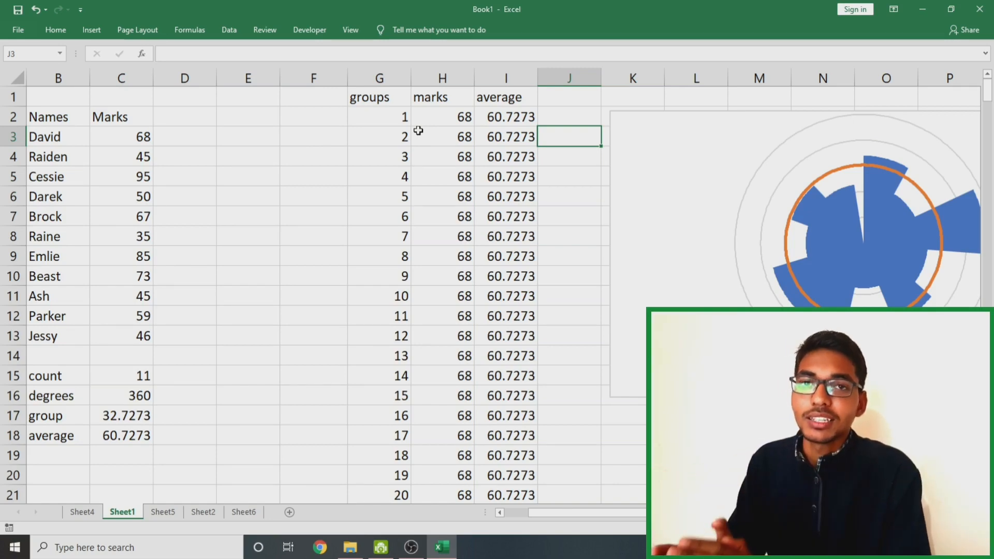
- Add filters to the groups, marks and average headers and filter groups to only the values 1, 2 and 3
click(384, 98)
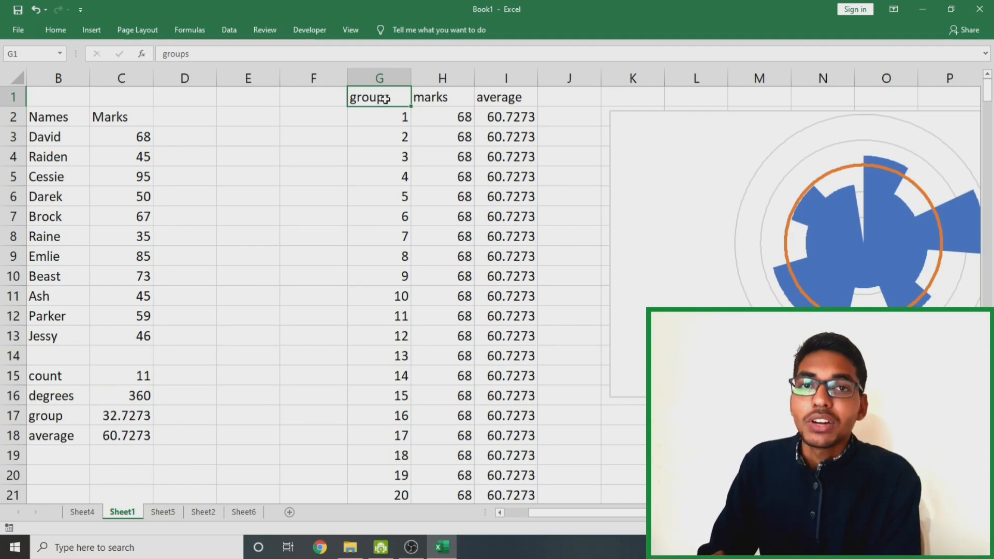
key(ctrl+shift+l)
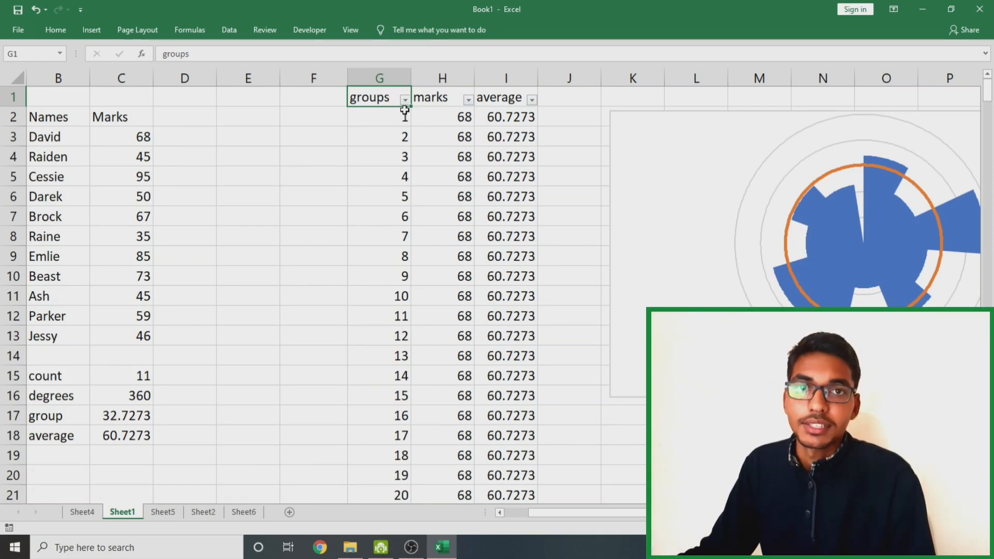
click(404, 100)
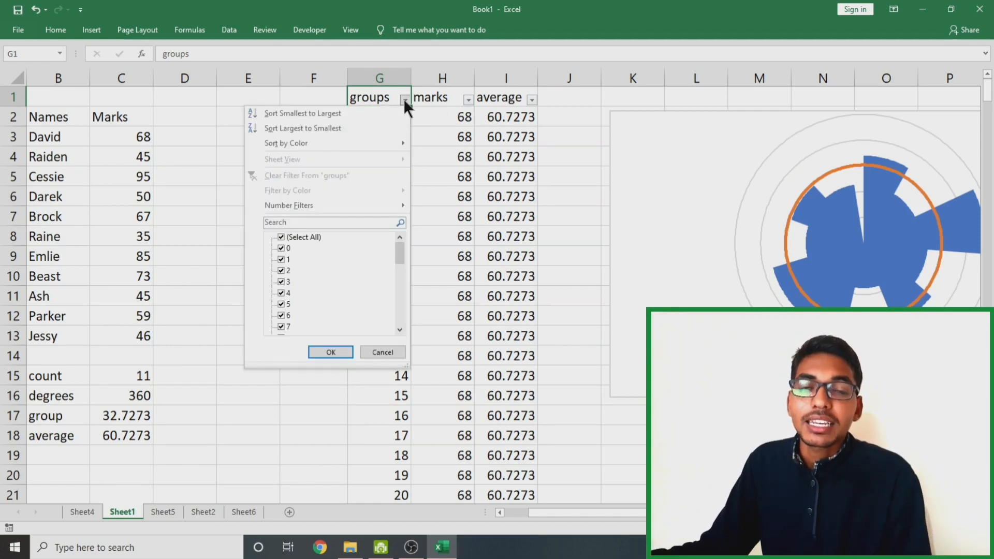
click(281, 237)
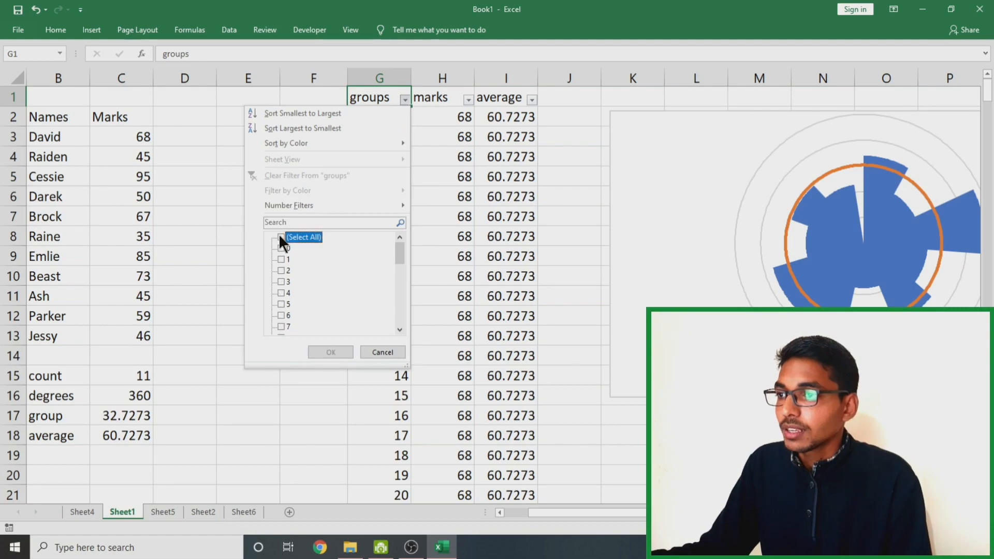
click(280, 259)
click(280, 270)
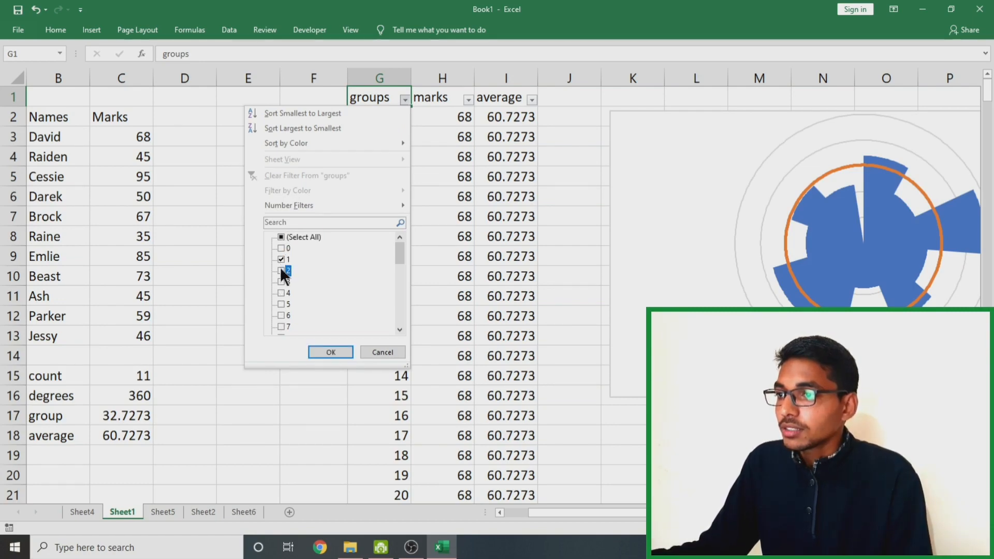
click(281, 281)
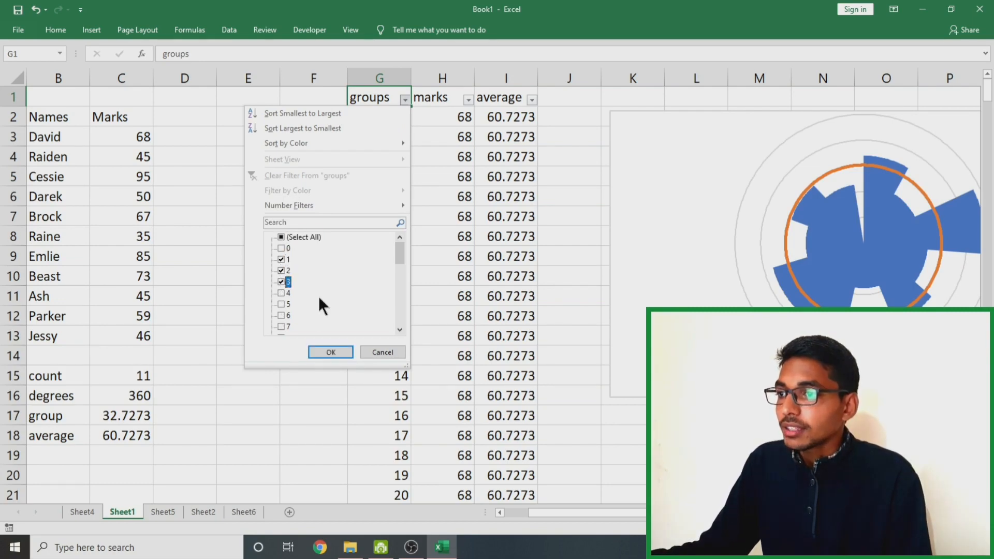
click(330, 351)
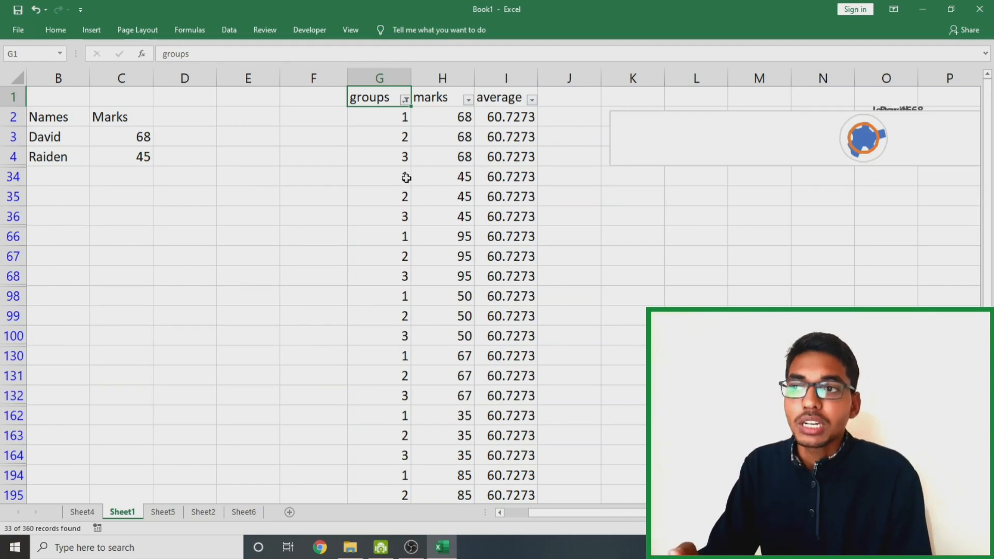
- Enter 0 in marks cell H2 and fill it down through the filtered rows to H324
click(460, 117)
text(0)
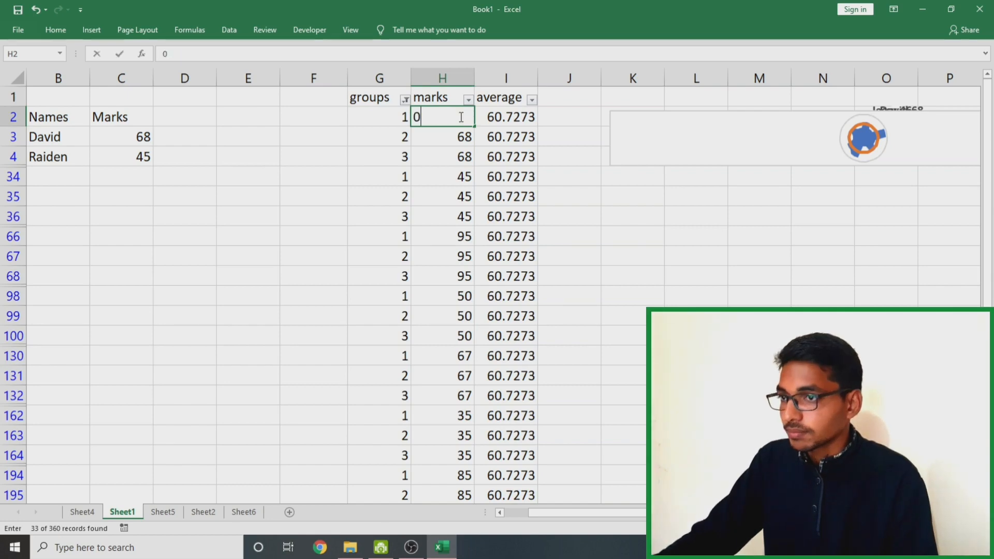
mouse_move(474, 127)
mouse_down()
mouse_move(451, 484)
mouse_move(462, 381)
mouse_up()
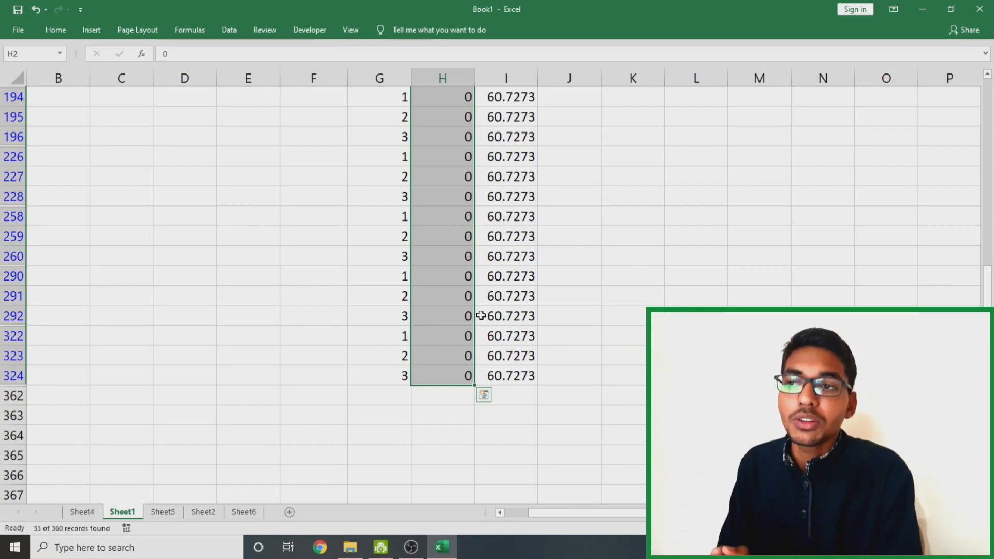
scroll(468, 218, up, 7)
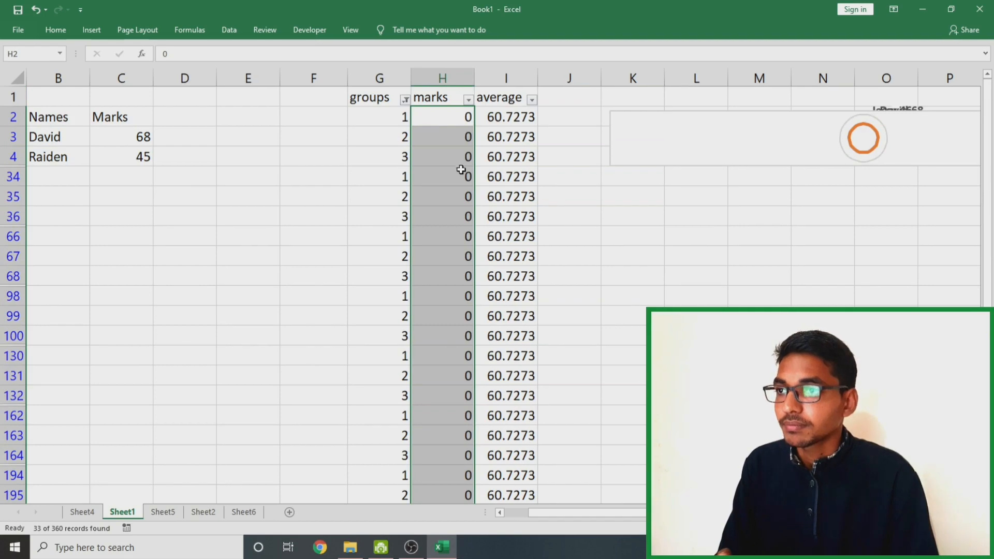
- Reselect all values in the groups filter to show every row again
click(404, 104)
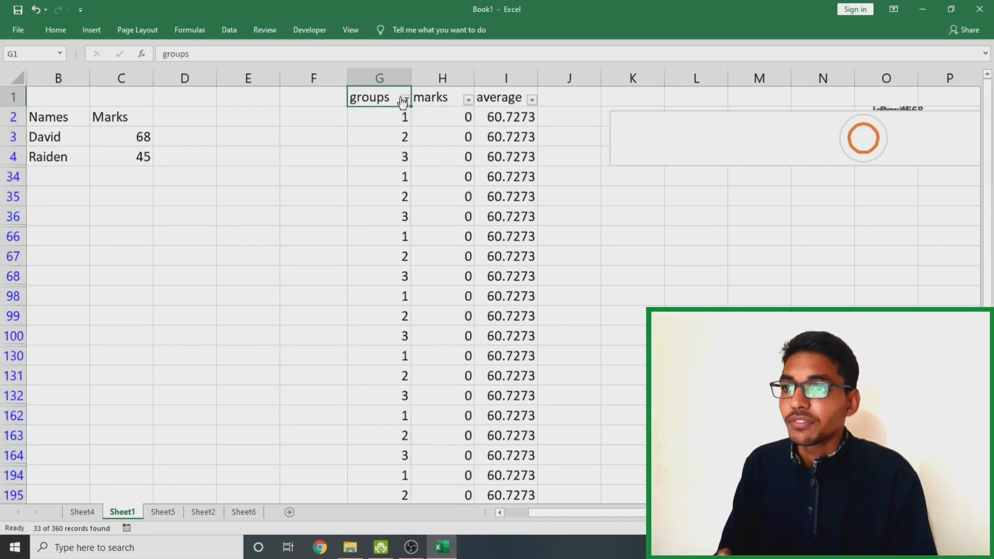
click(405, 100)
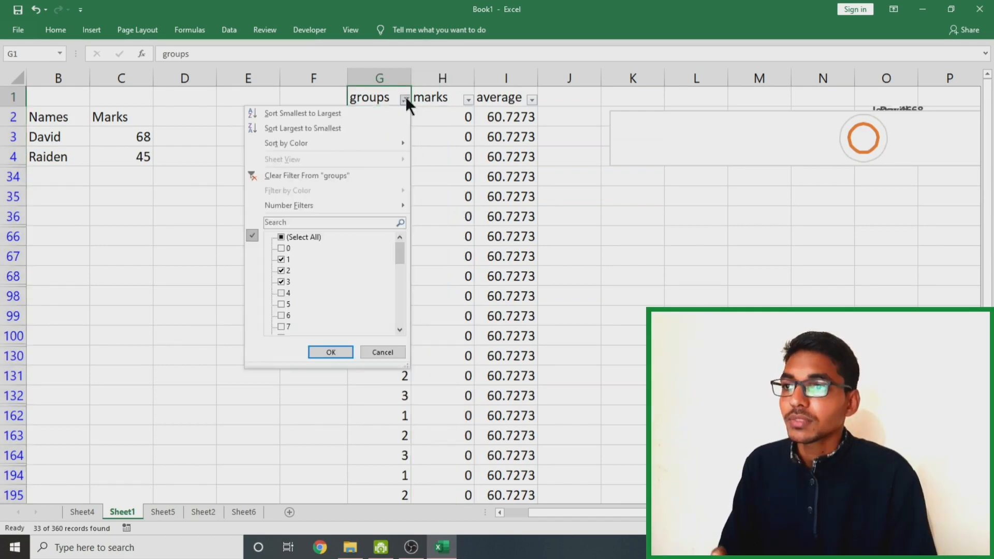
click(279, 236)
click(331, 352)
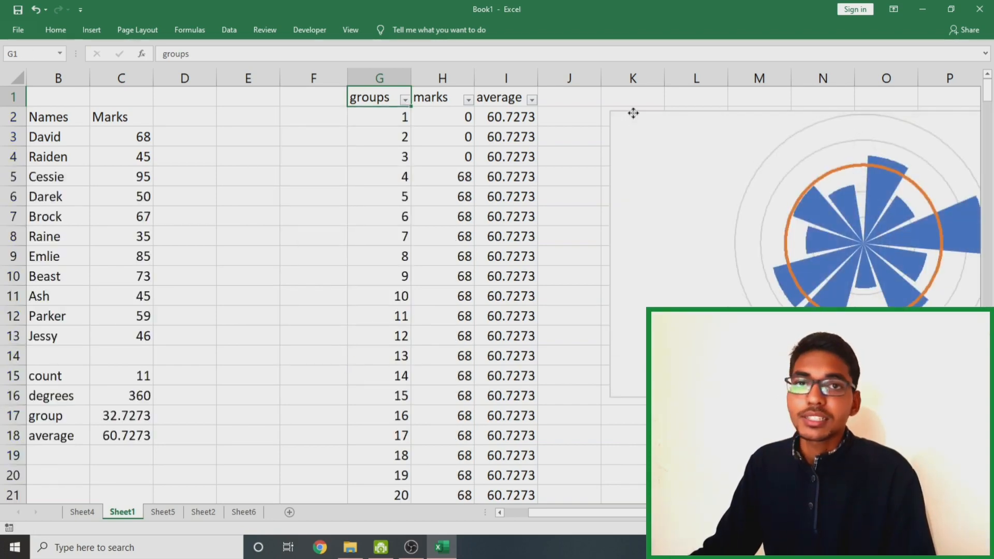
- Move the wind rose chart back over the data columns and set its chart area to No Fill and No Outline
drag(629, 114, 192, 125)
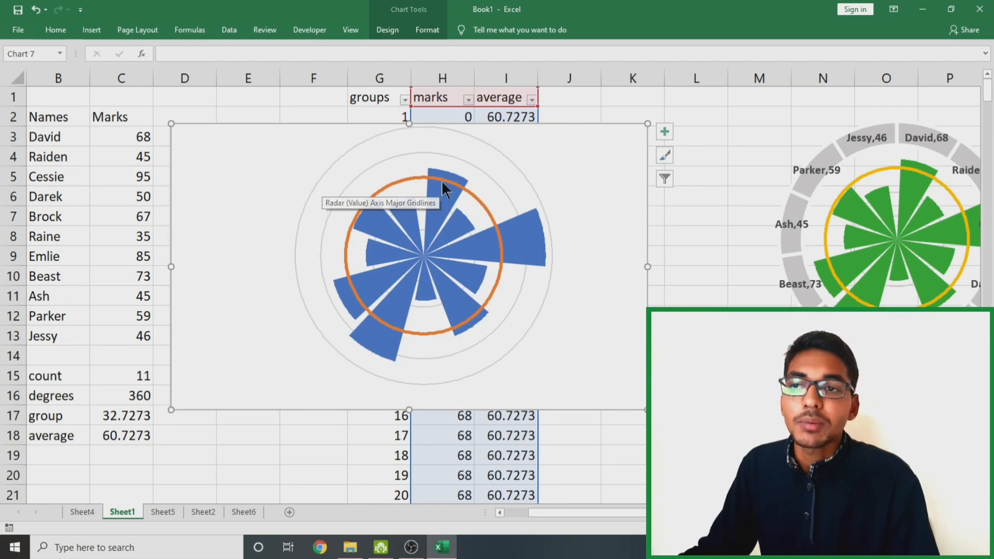
right_click(585, 147)
click(600, 110)
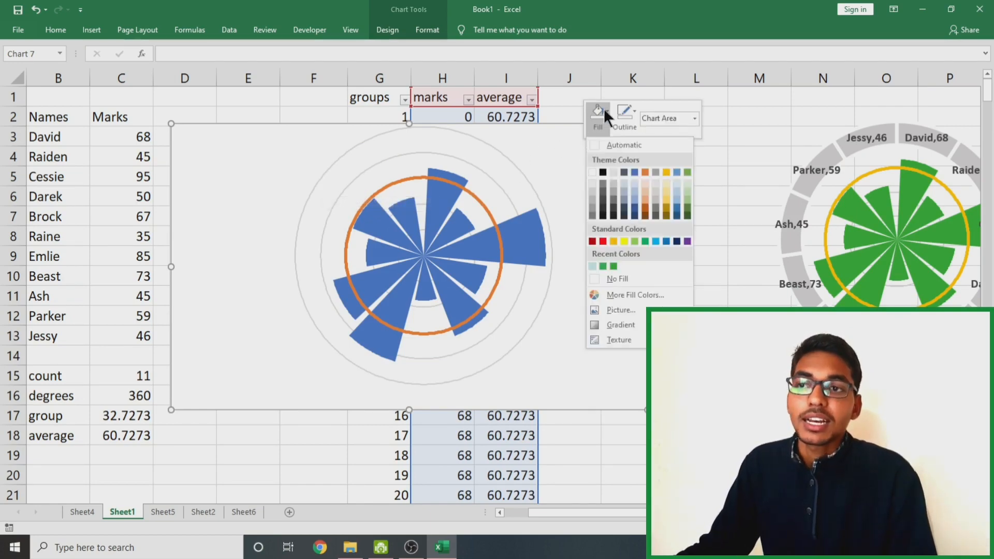
click(616, 278)
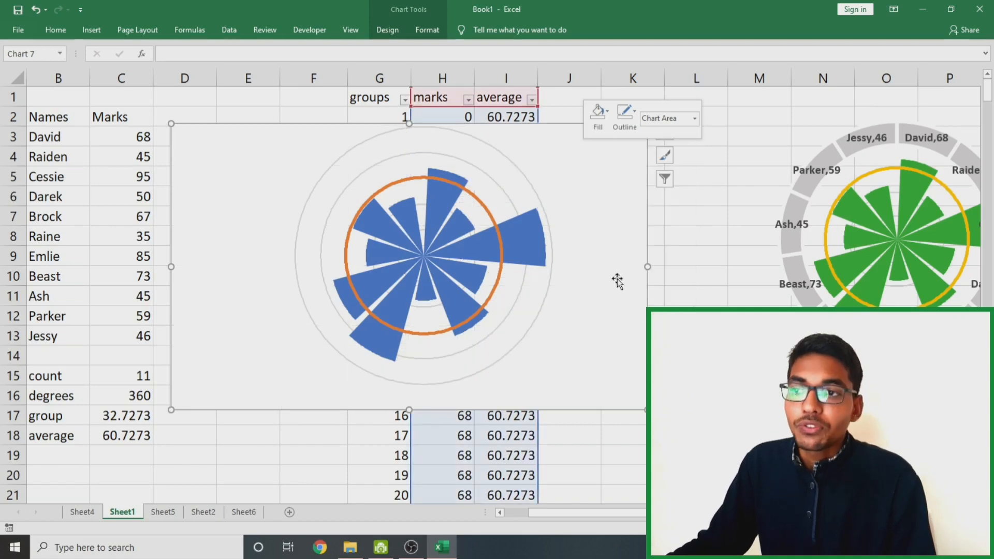
click(627, 113)
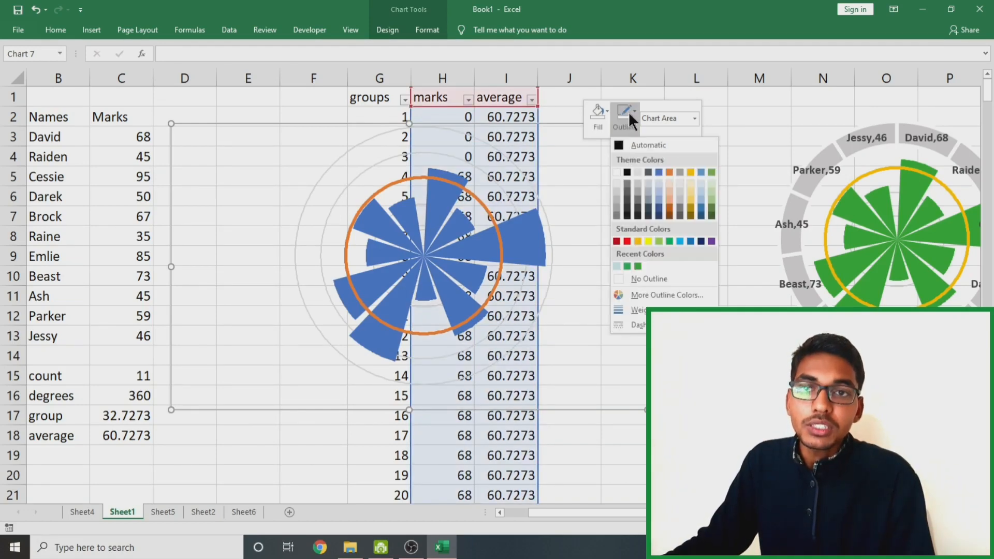
click(665, 280)
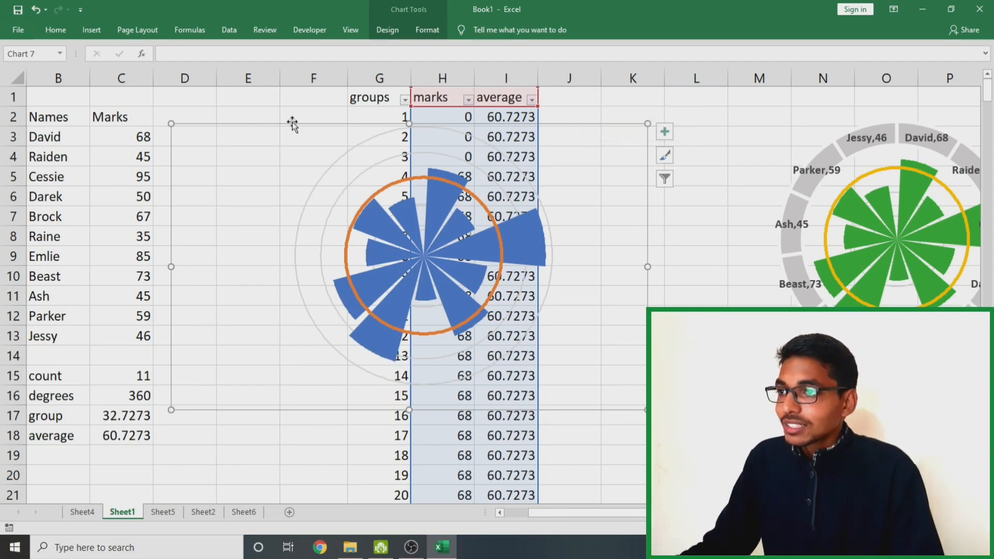
- Reposition the wind rose chart over the worksheet so it spans columns D to L
drag(288, 122, 140, 151)
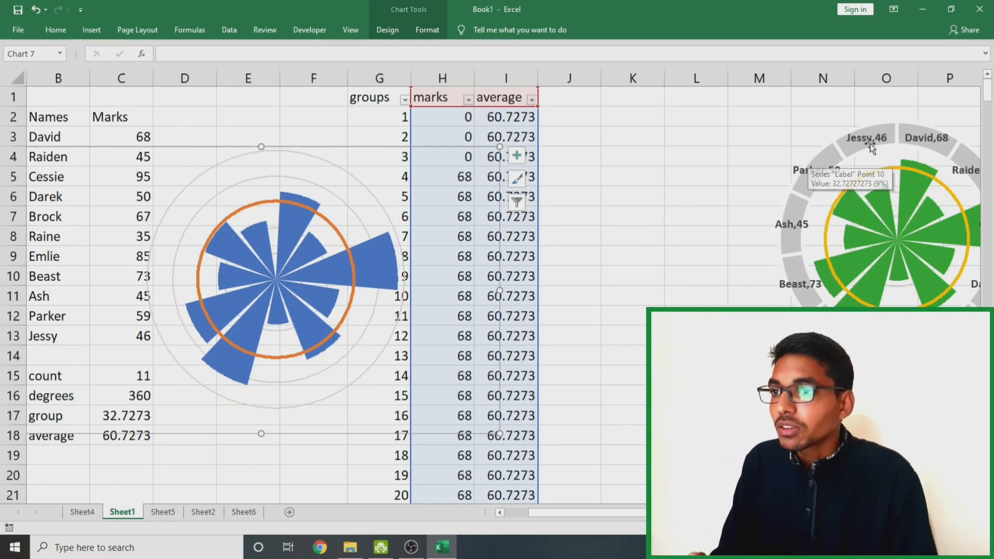
drag(339, 143, 536, 117)
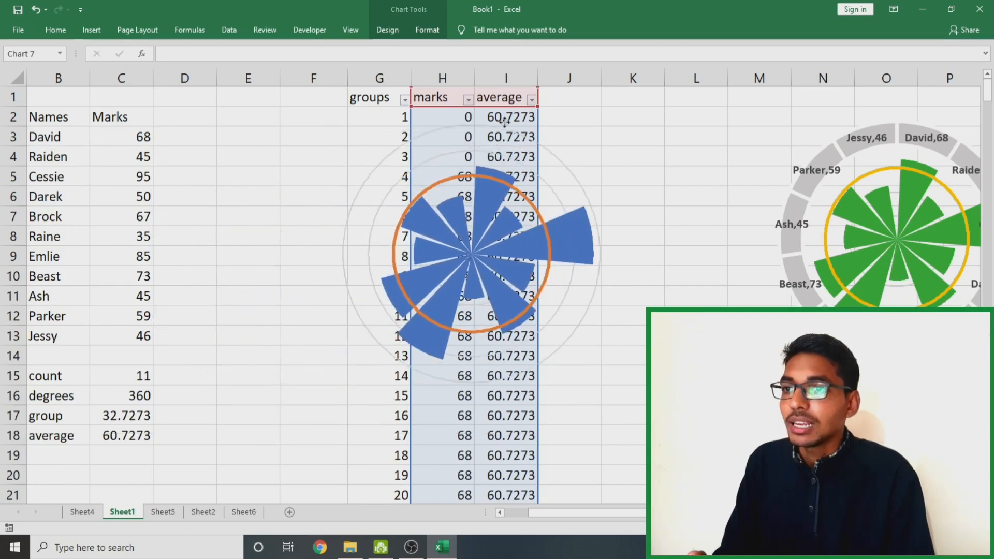
- Try adding data labels to the wind rose chart, and remove them again
click(712, 129)
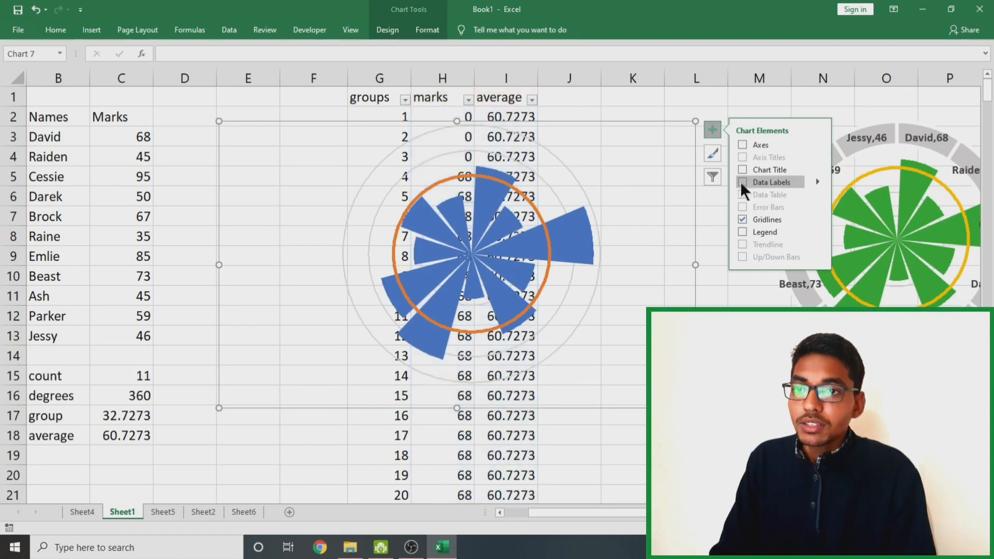
click(783, 184)
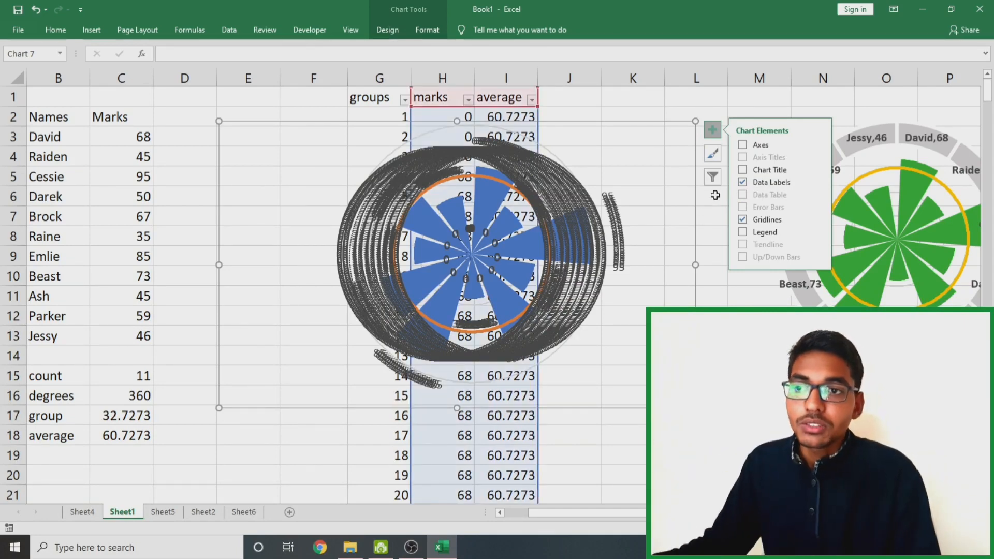
click(742, 182)
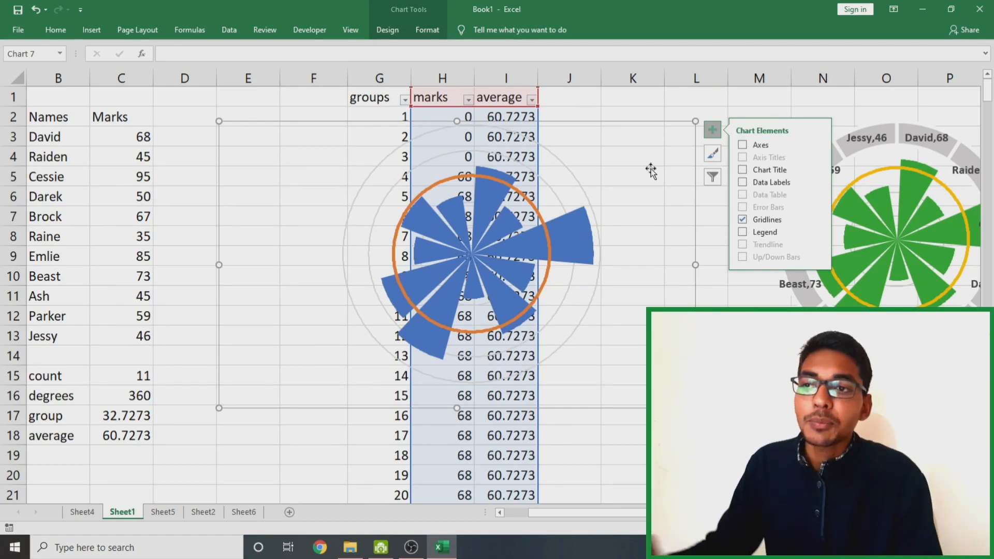
- Change the fill of the marks series in the wind rose chart to another theme colour
right_click(583, 219)
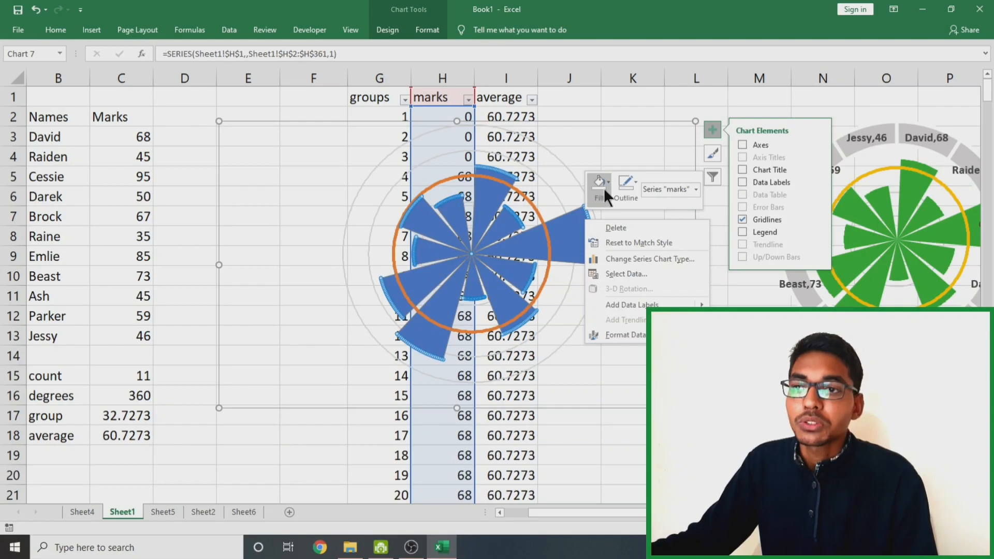
click(563, 232)
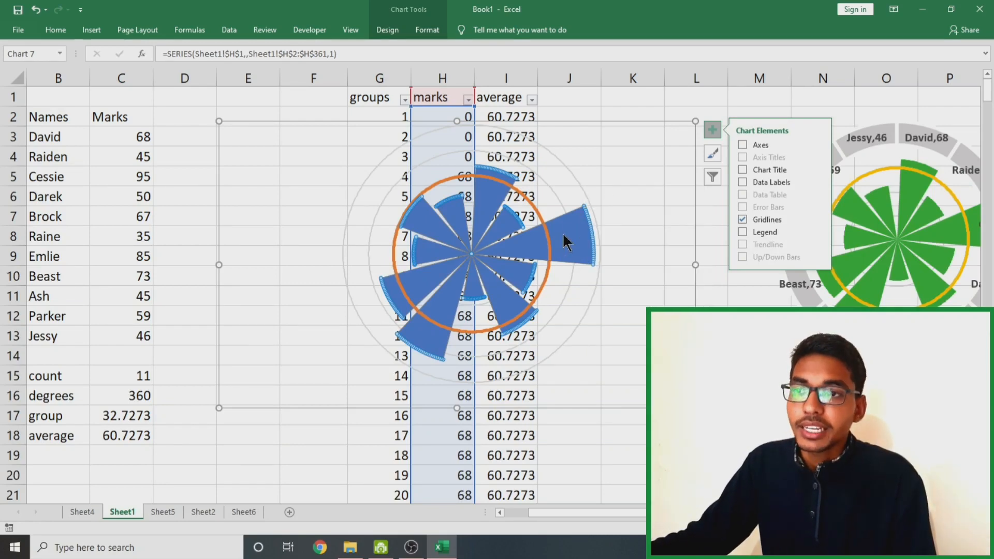
right_click(563, 236)
click(578, 200)
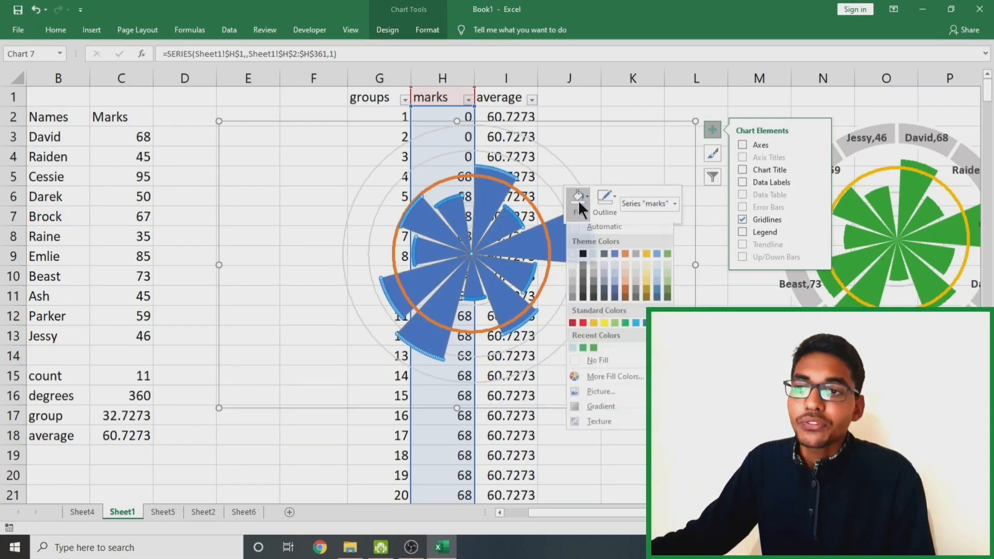
click(624, 285)
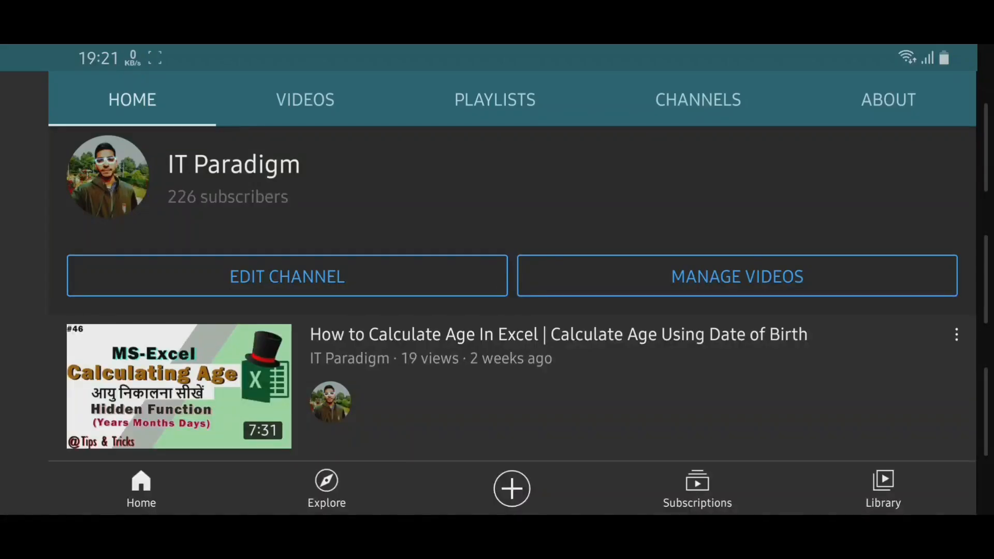
- Switch to the YouTube app and open the MS Excel playlist of the IT Paradigm channel
drag(673, 233, 310, 233)
scroll(497, 245, down, 10)
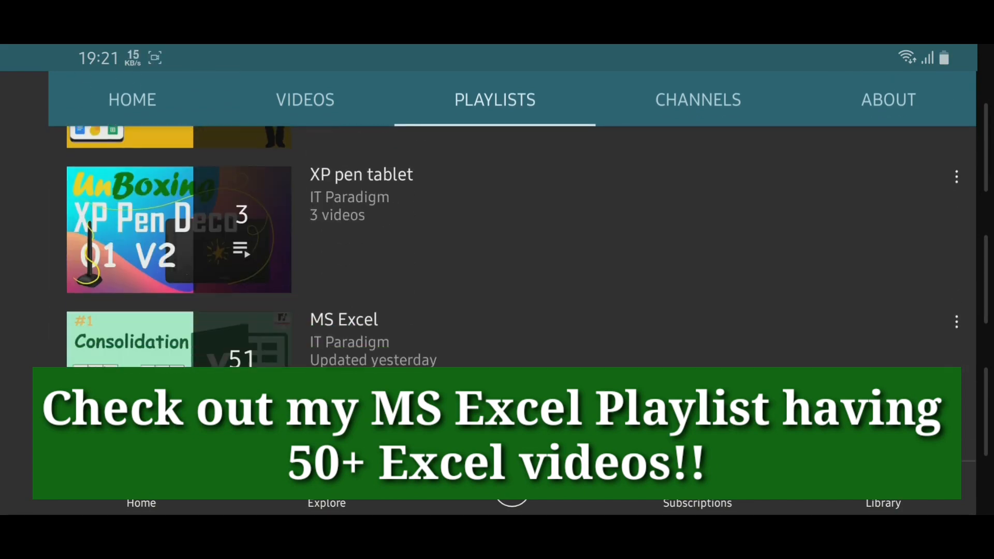
click(497, 196)
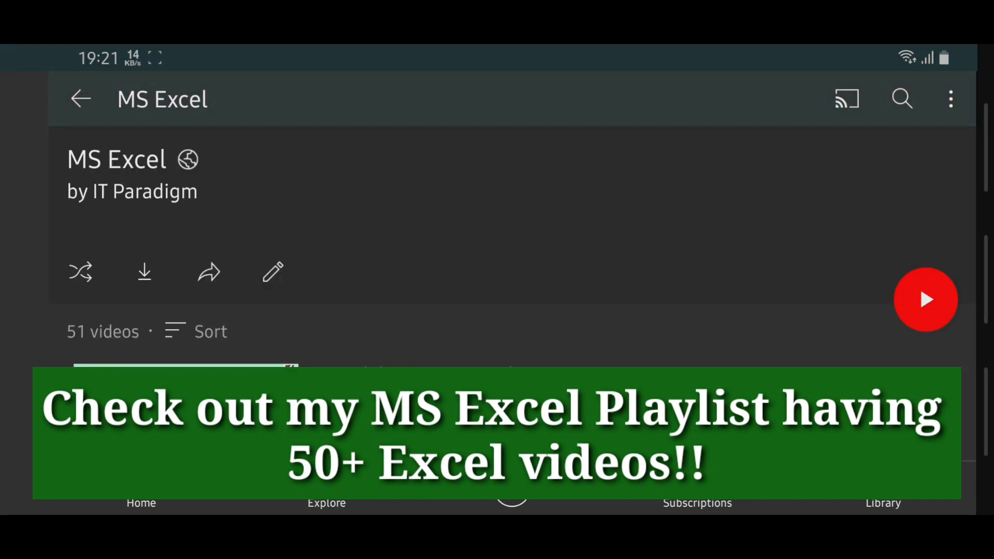
- Look through the videos listed in the MS Excel playlist
scroll(497, 293, down, 8)
scroll(497, 292, down, 10)
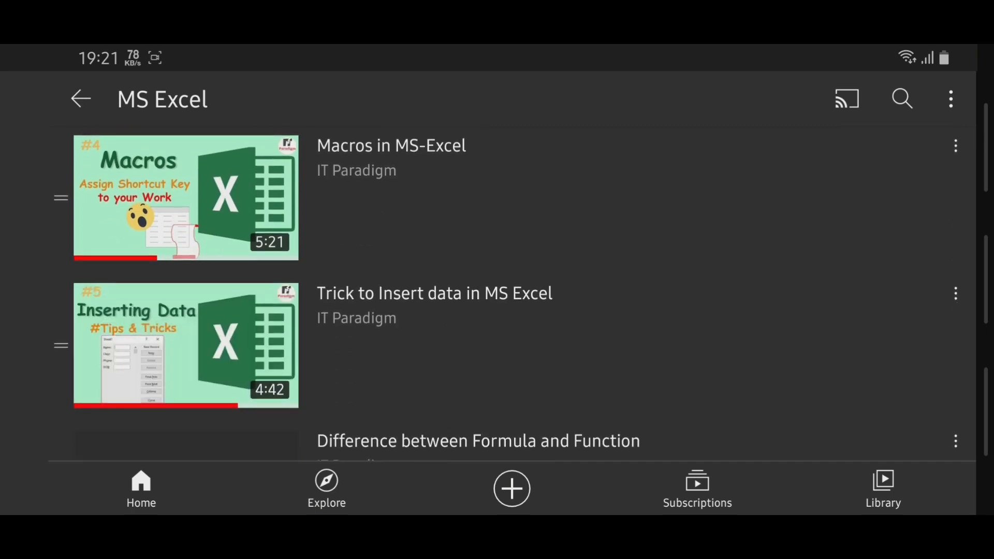
scroll(497, 293, down, 10)
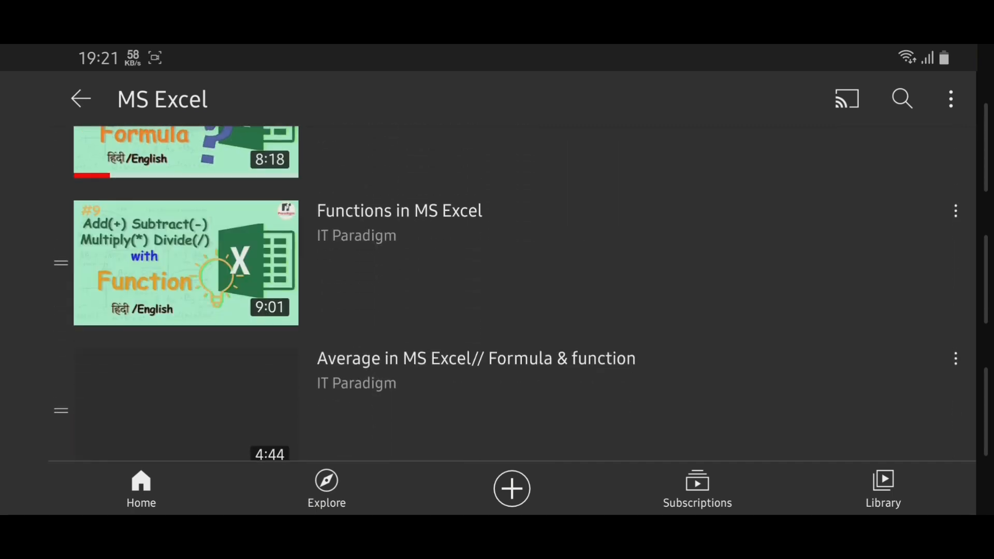
scroll(497, 292, down, 10)
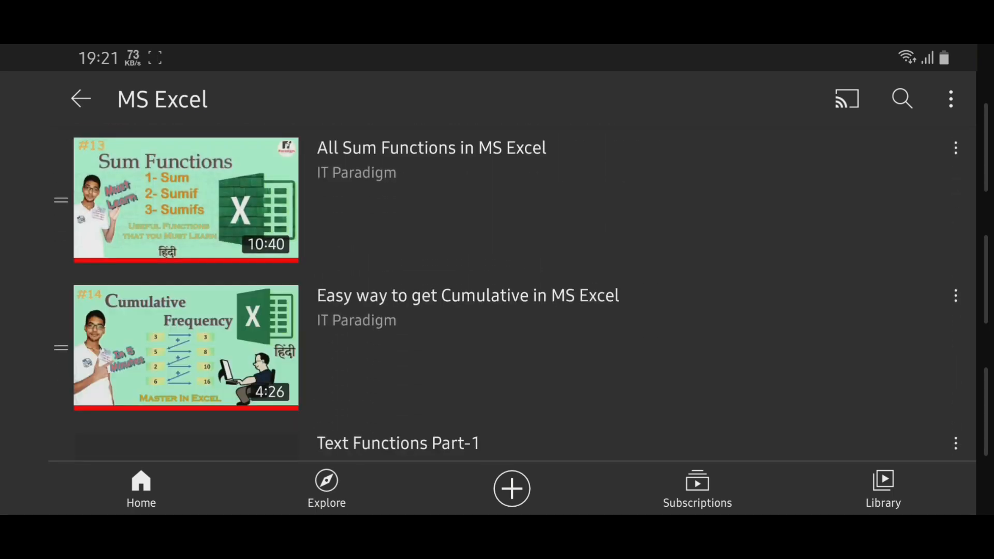
scroll(497, 293, down, 10)
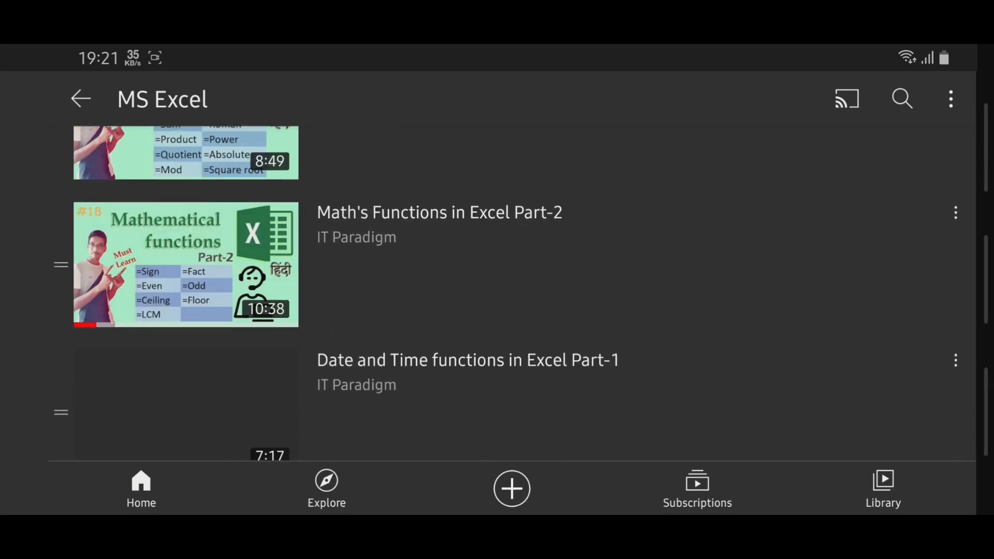
scroll(497, 292, down, 10)
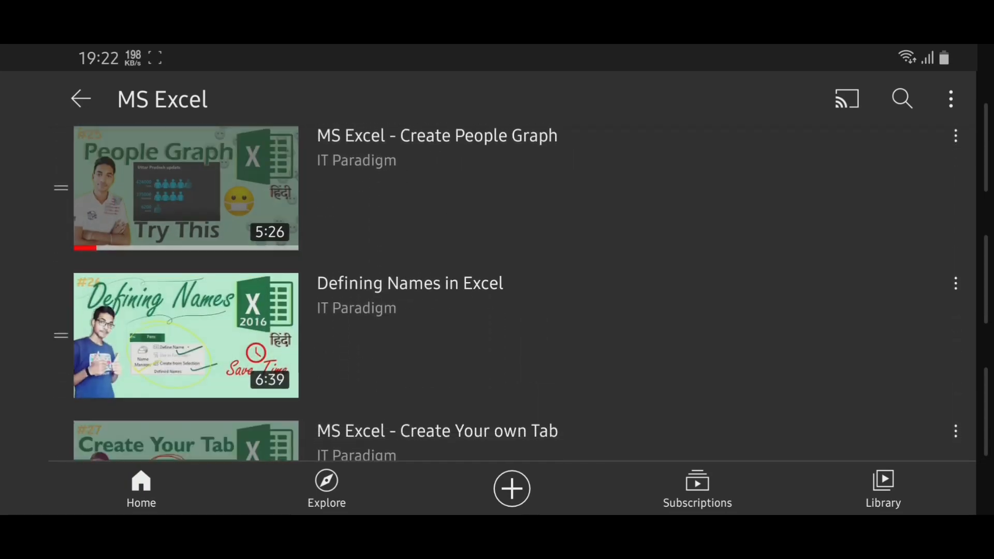
scroll(497, 292, down, 10)
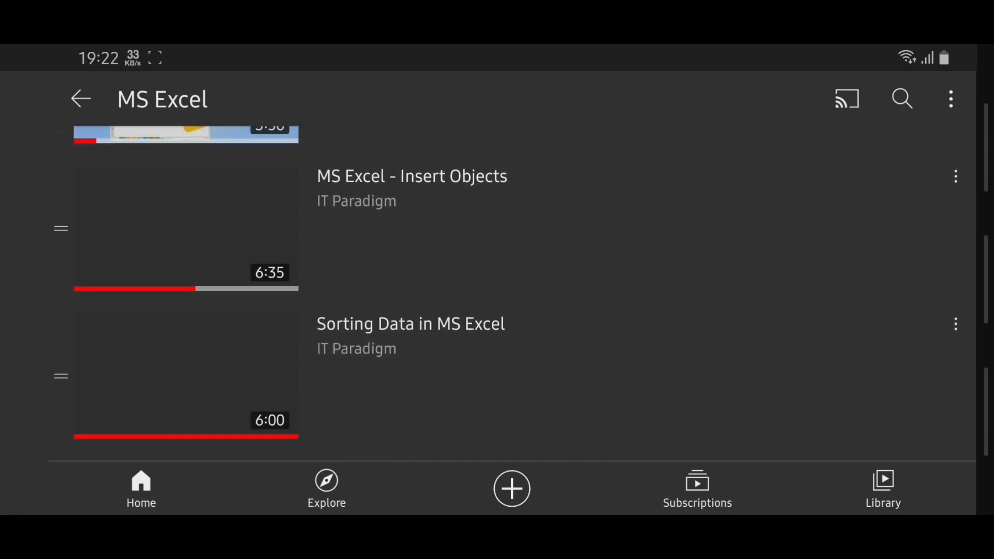
scroll(497, 292, down, 10)
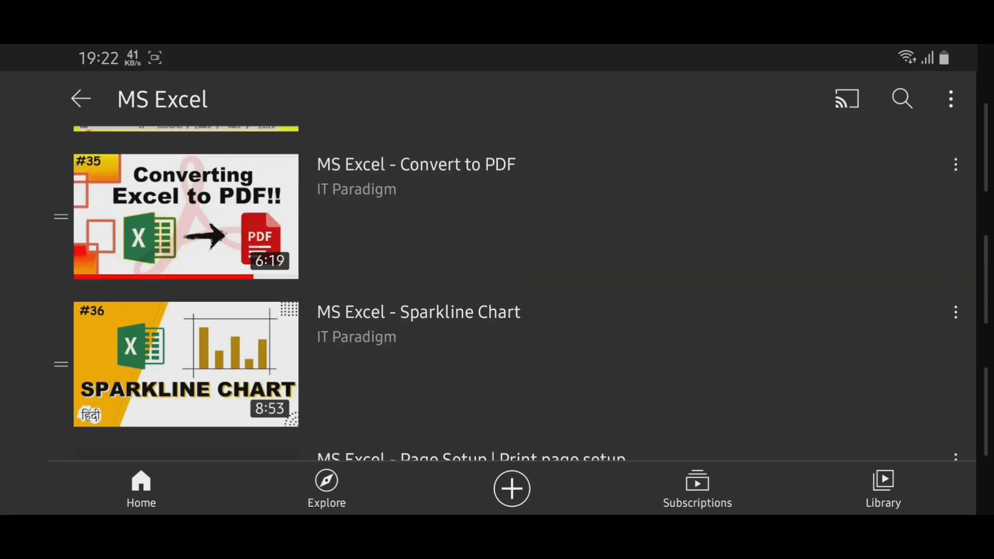
scroll(497, 292, down, 8)
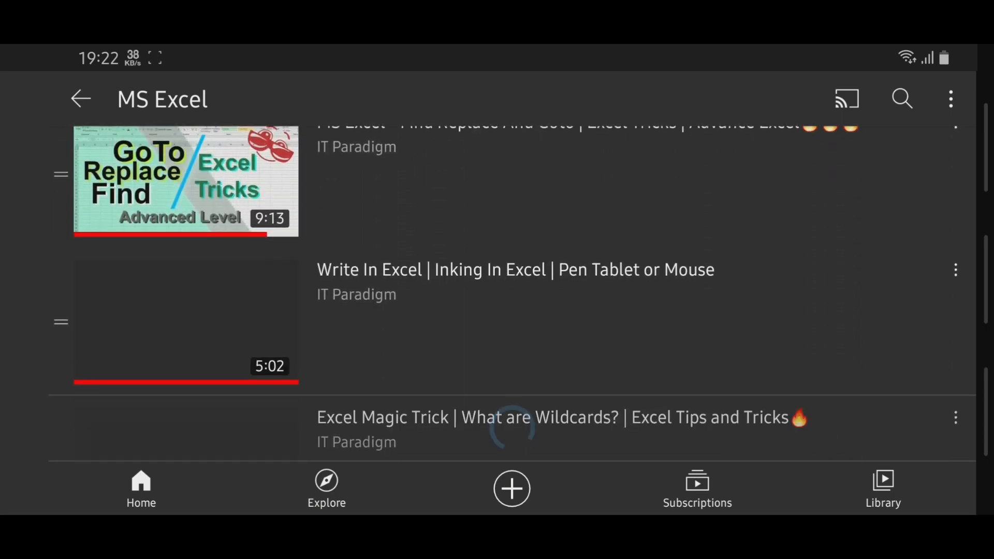
scroll(497, 290, down, 20)
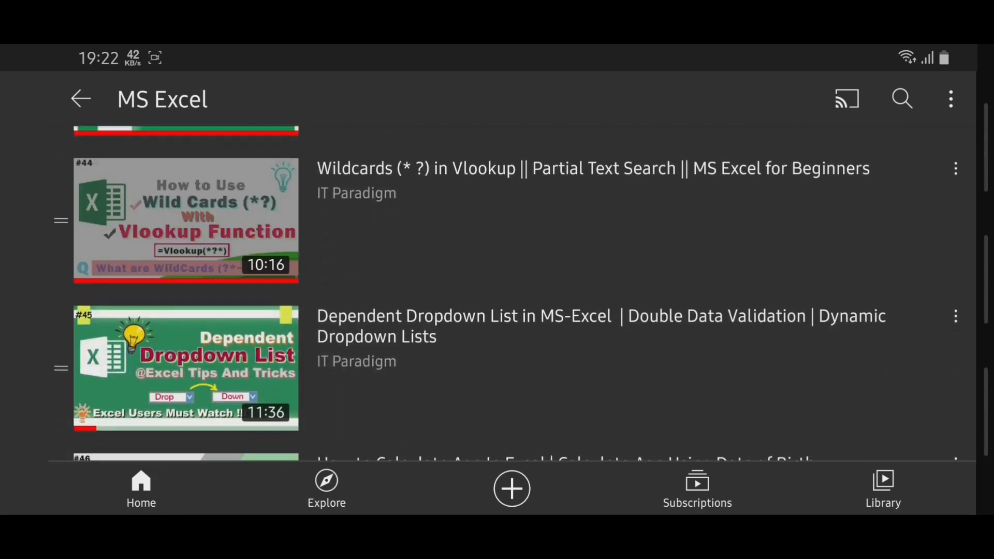
scroll(497, 289, down, 3)
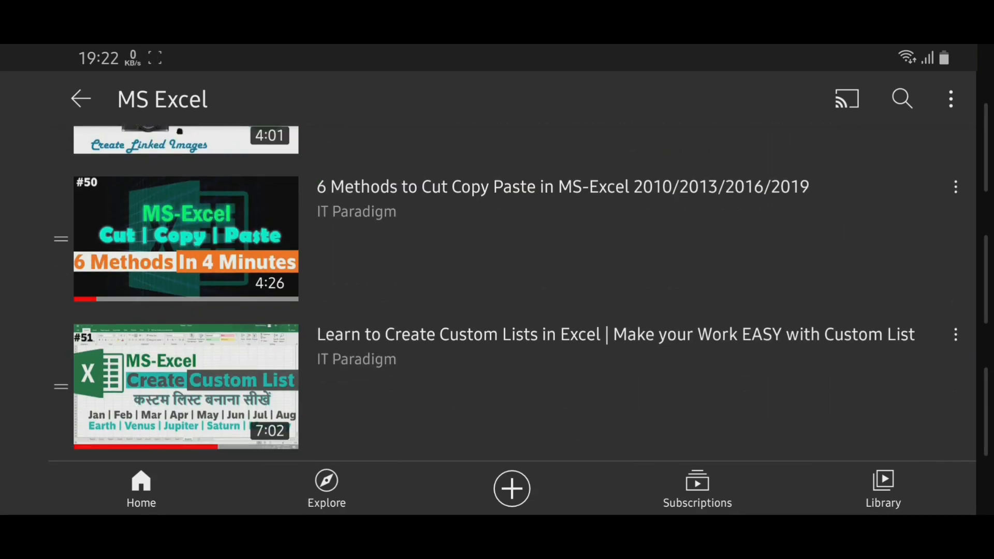
scroll(512, 293, up, 3)
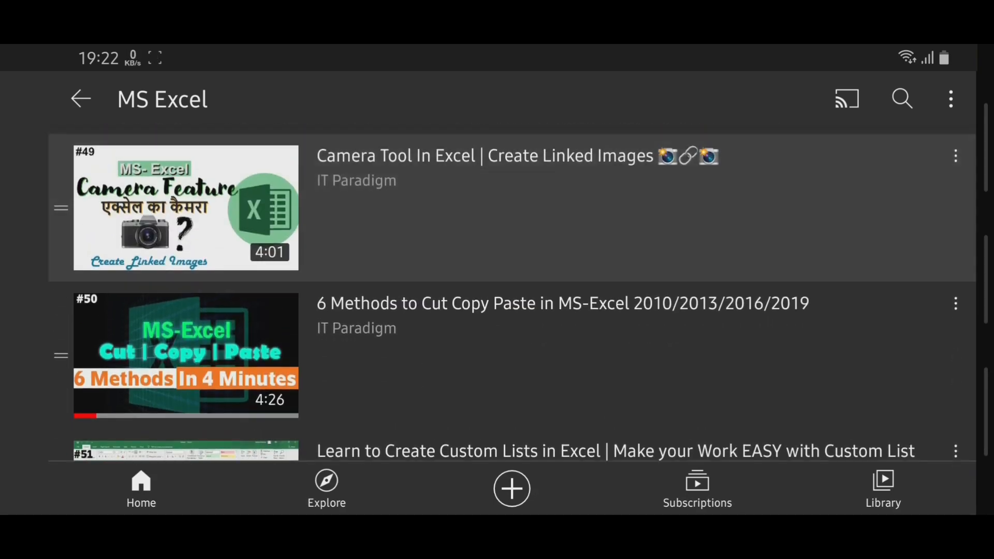